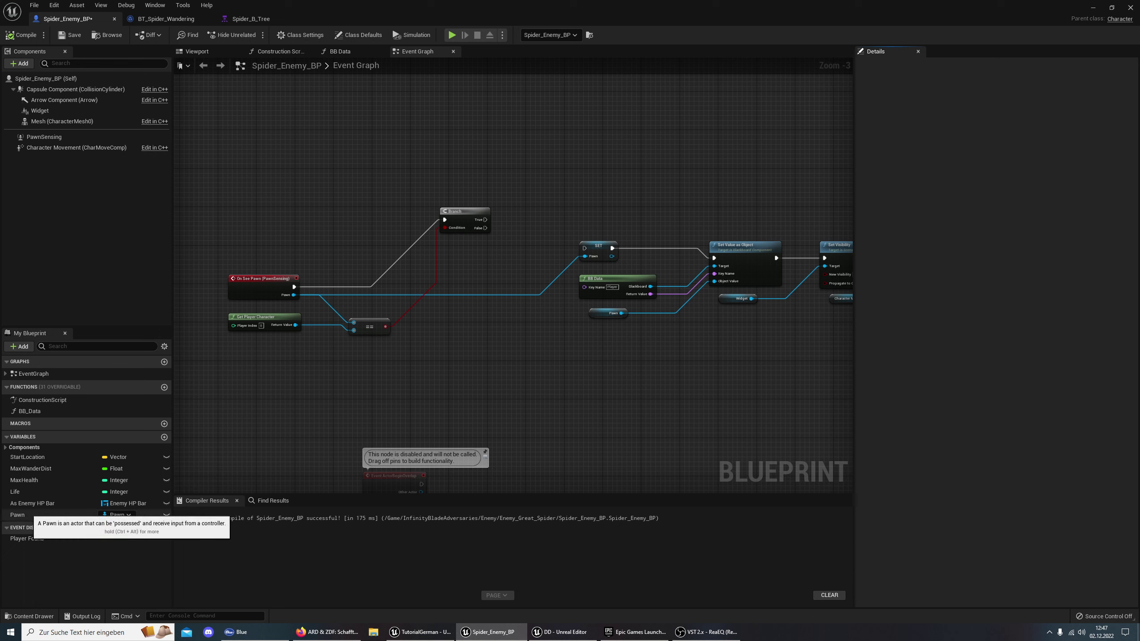
Add a Get Pawn node above the Branch in Spider_Enemy_BP
left_click_drag(27, 514, 498, 171)
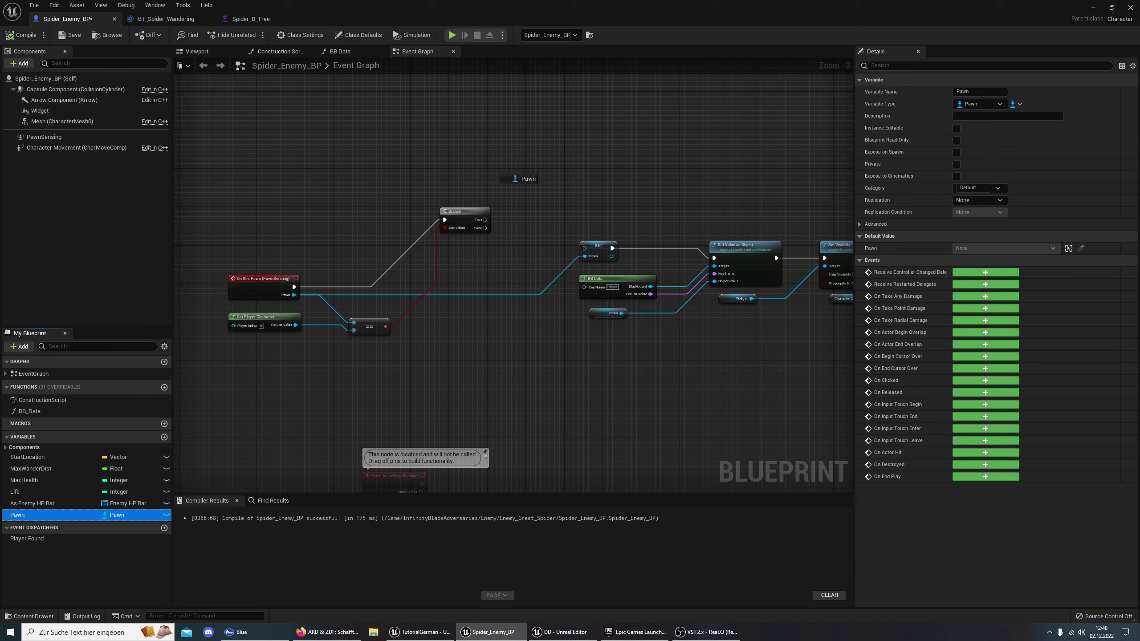
left_click_drag(499, 172, 499, 173)
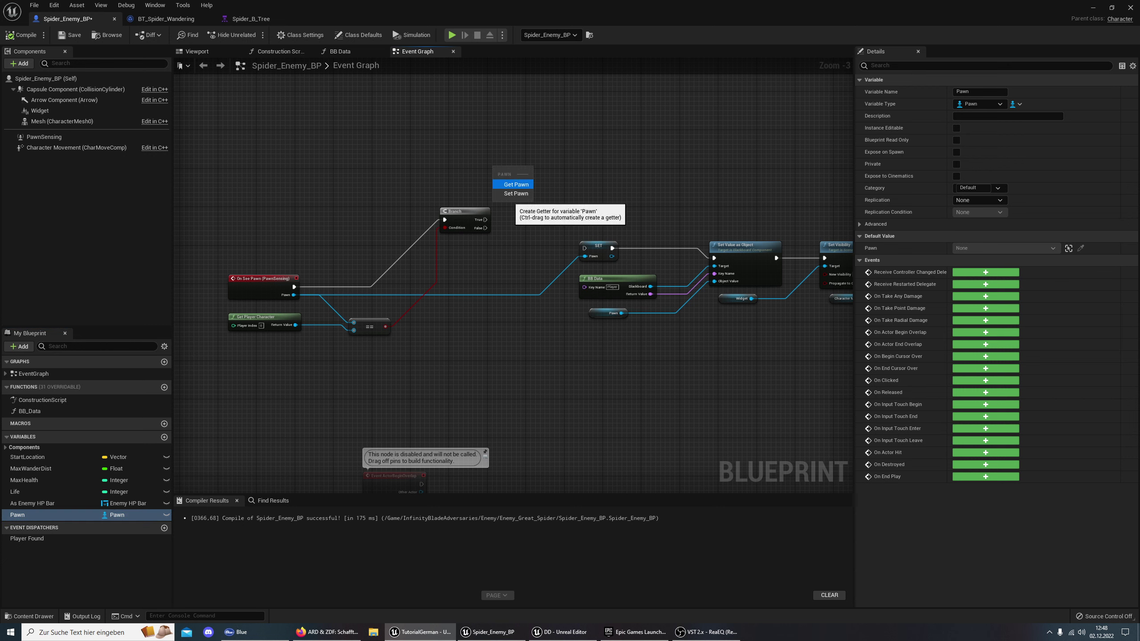
left_click(516, 184)
Convert the Pawn getter to a validated get beside the Branch's True output, then go to the dungeon level
right_click(511, 169)
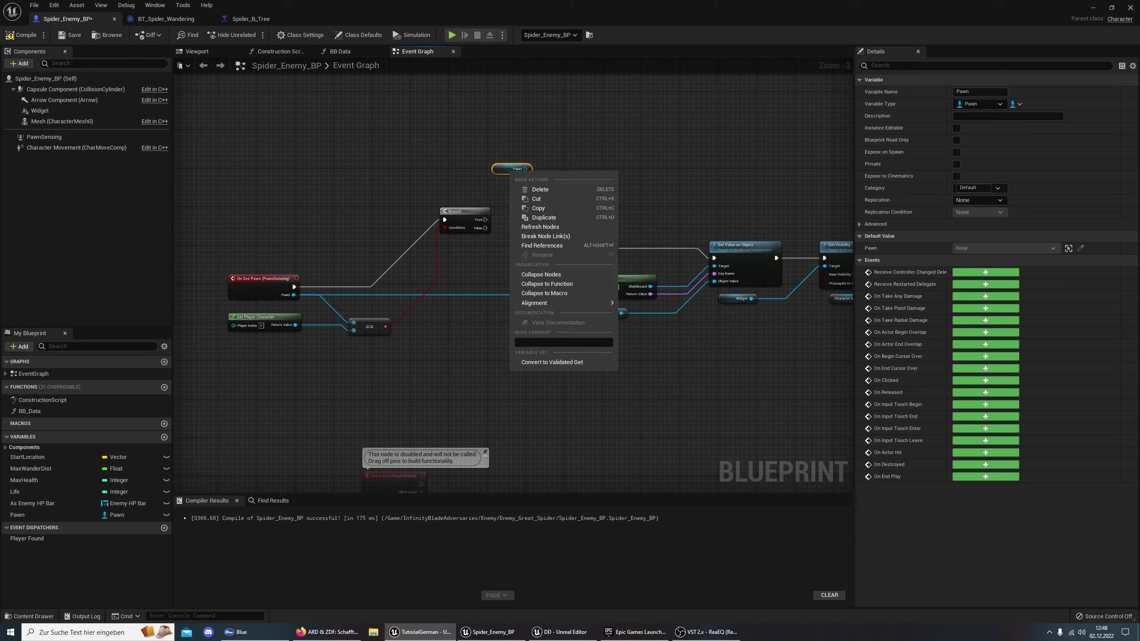
left_click(552, 362)
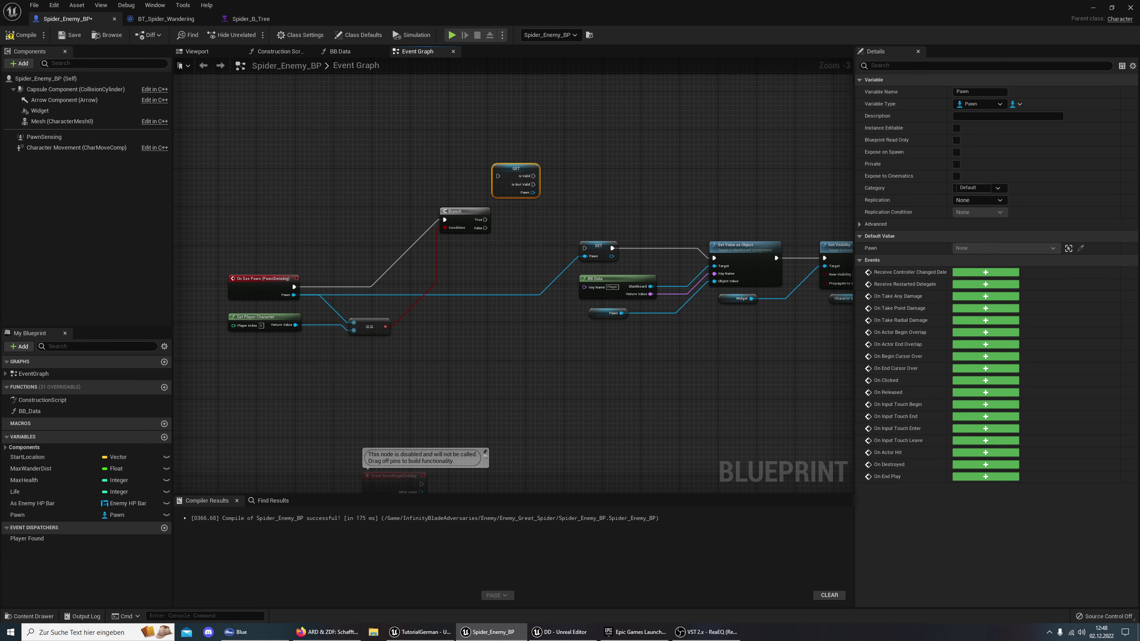
left_click_drag(516, 176, 530, 219)
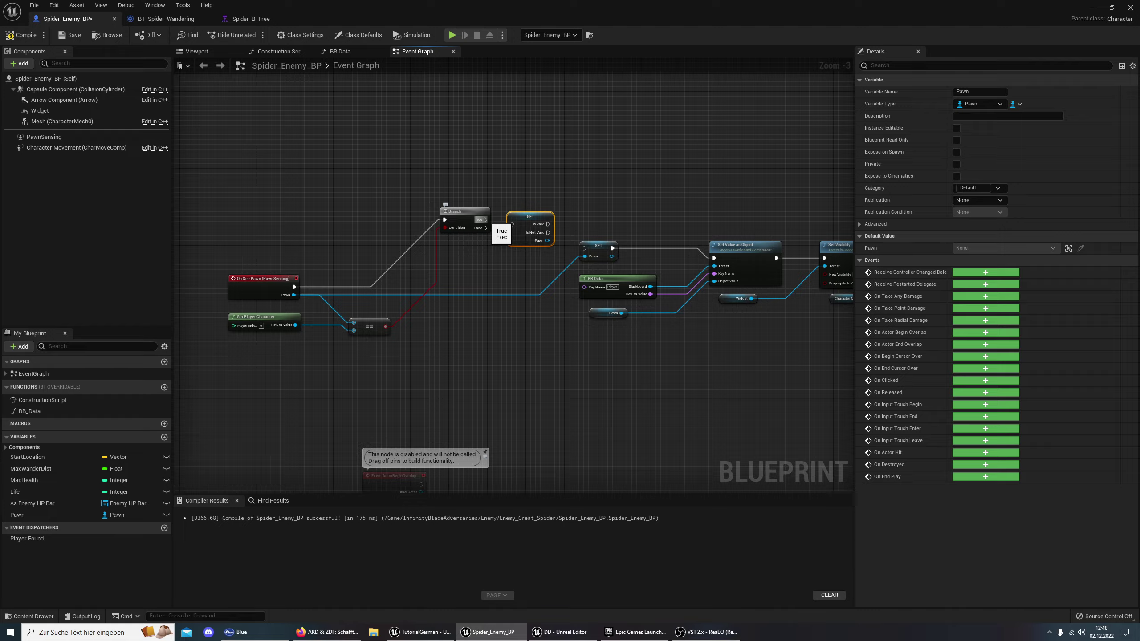
key("alt+Tab")
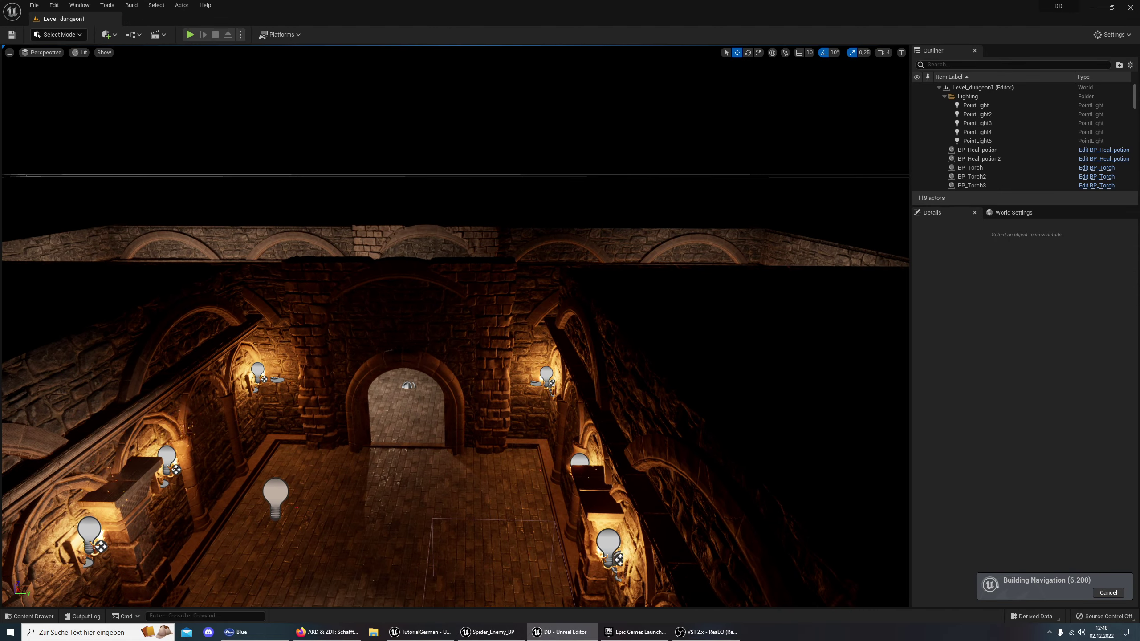
Review Spider2's blueprint Branch logic for reference, then return to Spider_Enemy_BP
right_click_drag(456, 326, 494, 314)
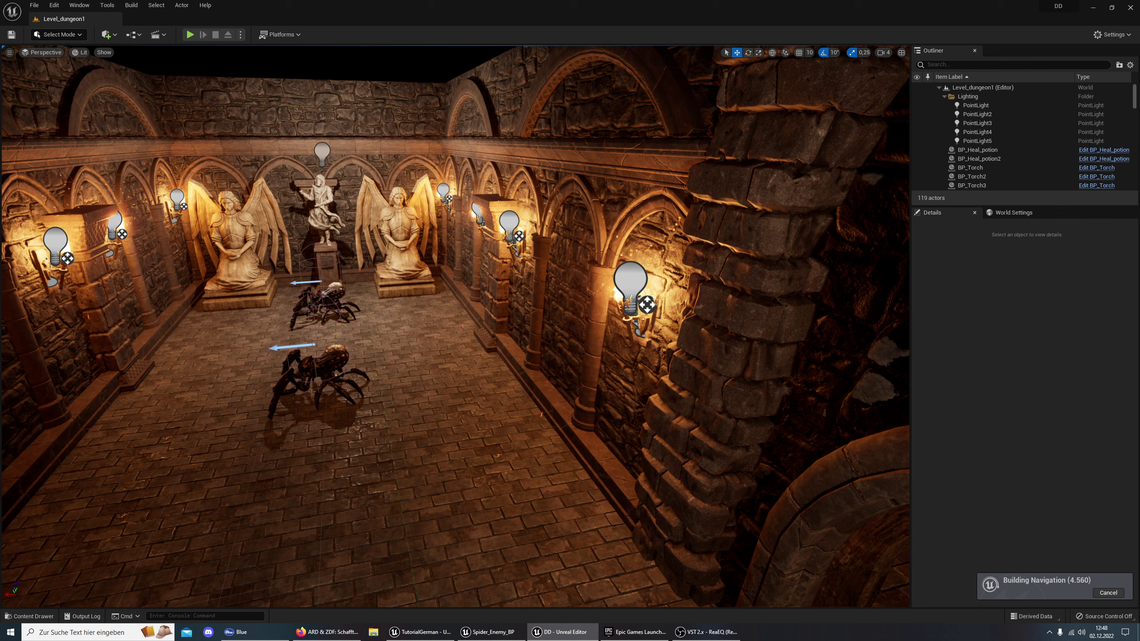
left_click(319, 377)
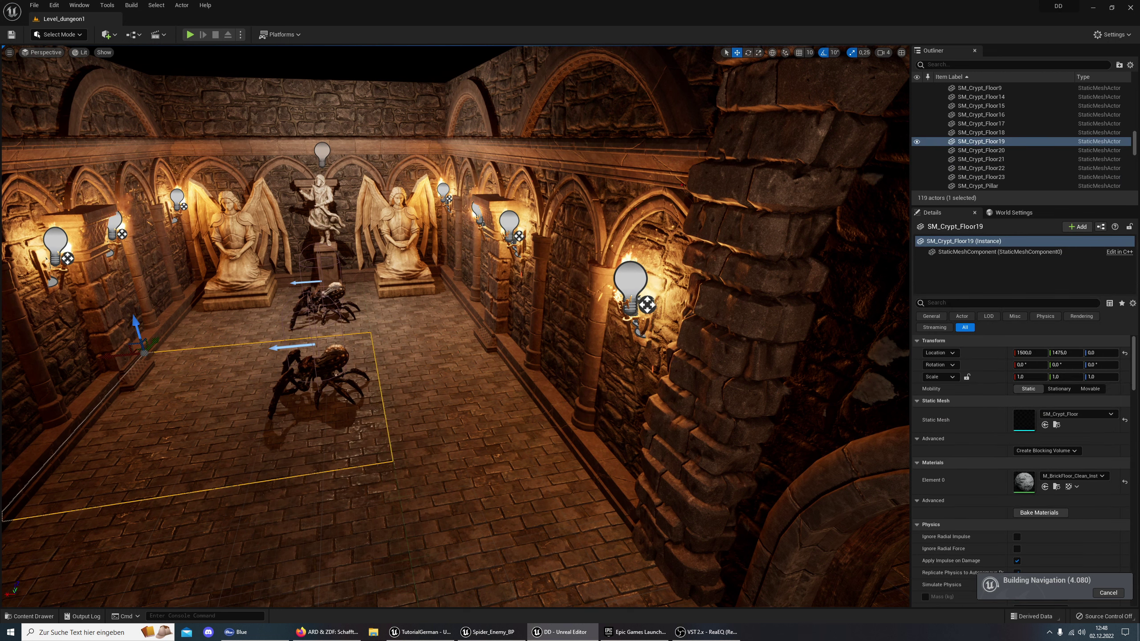
left_click(1092, 177)
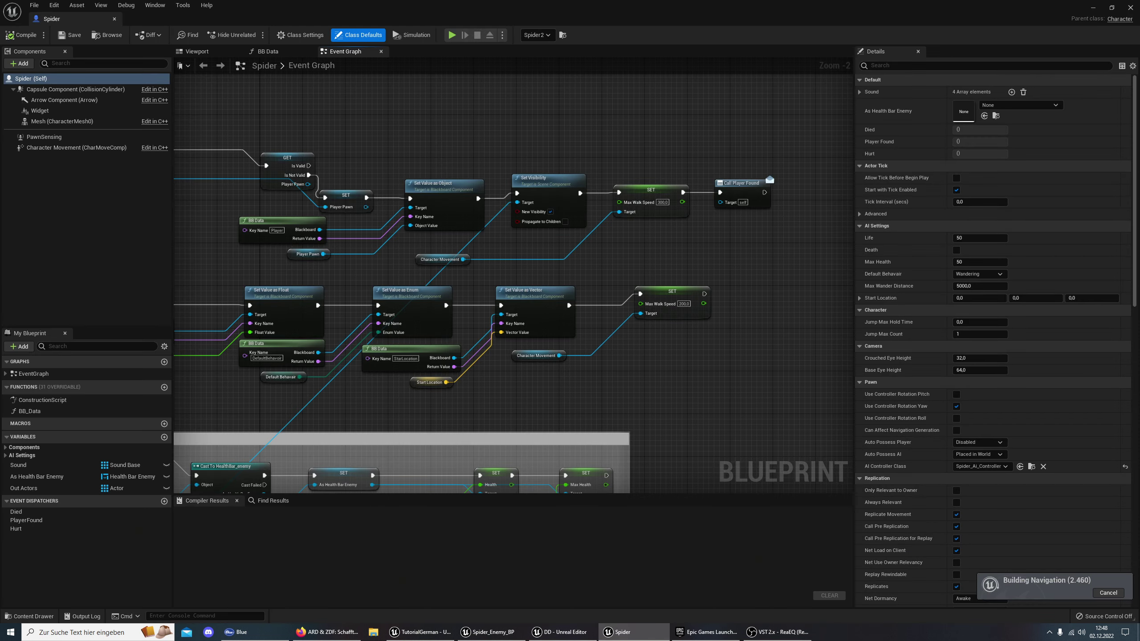
right_click_drag(361, 295, 659, 308)
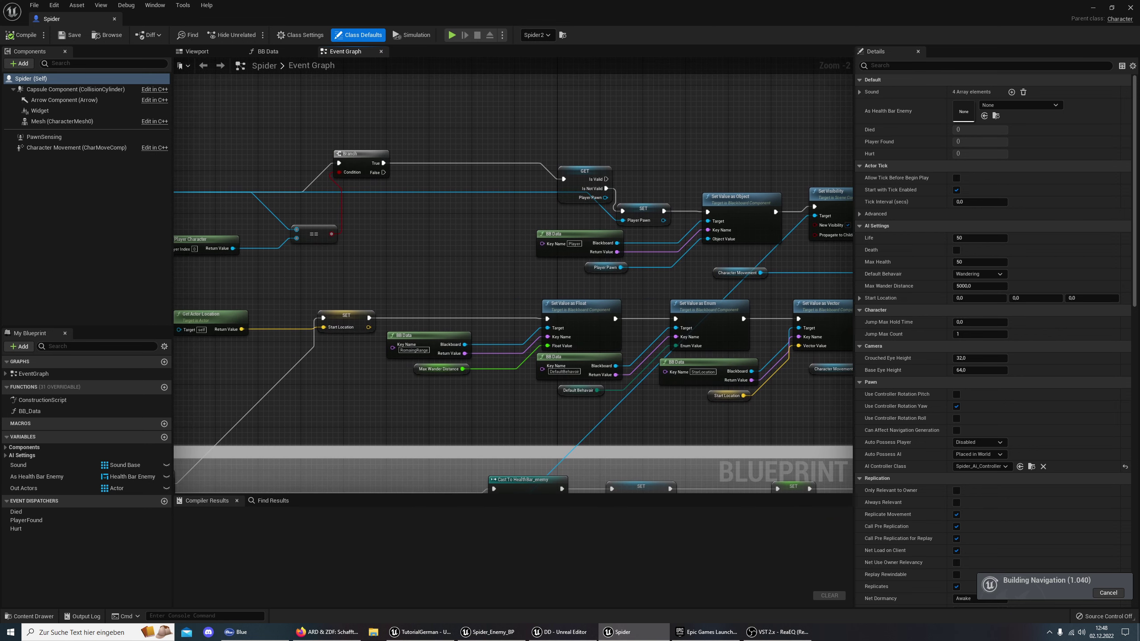
mouse_move(489, 632)
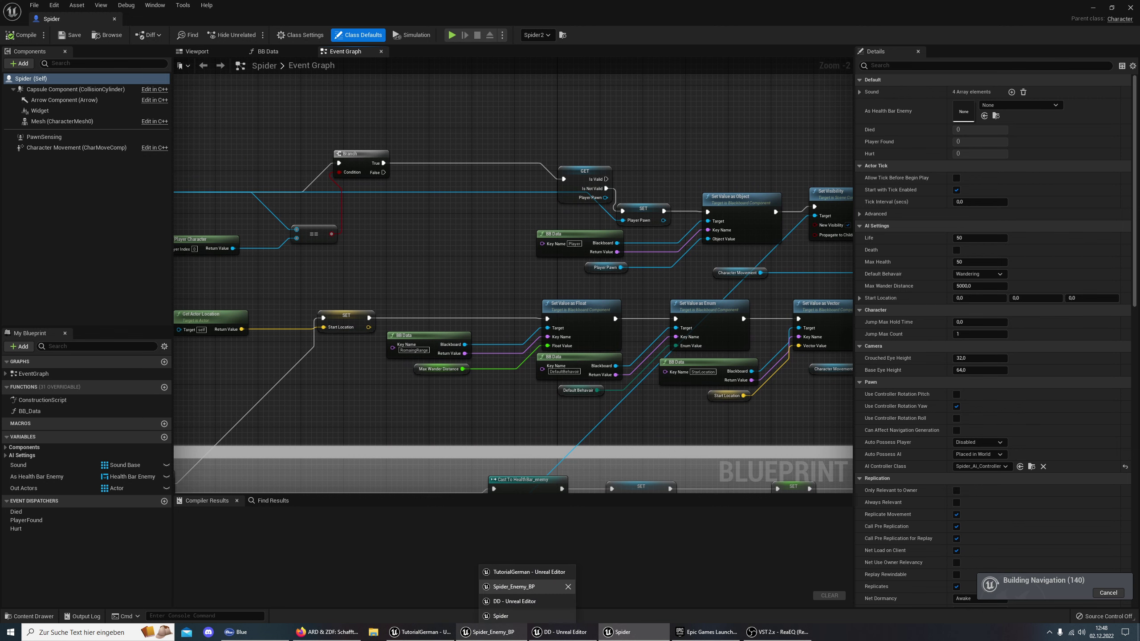
left_click(514, 587)
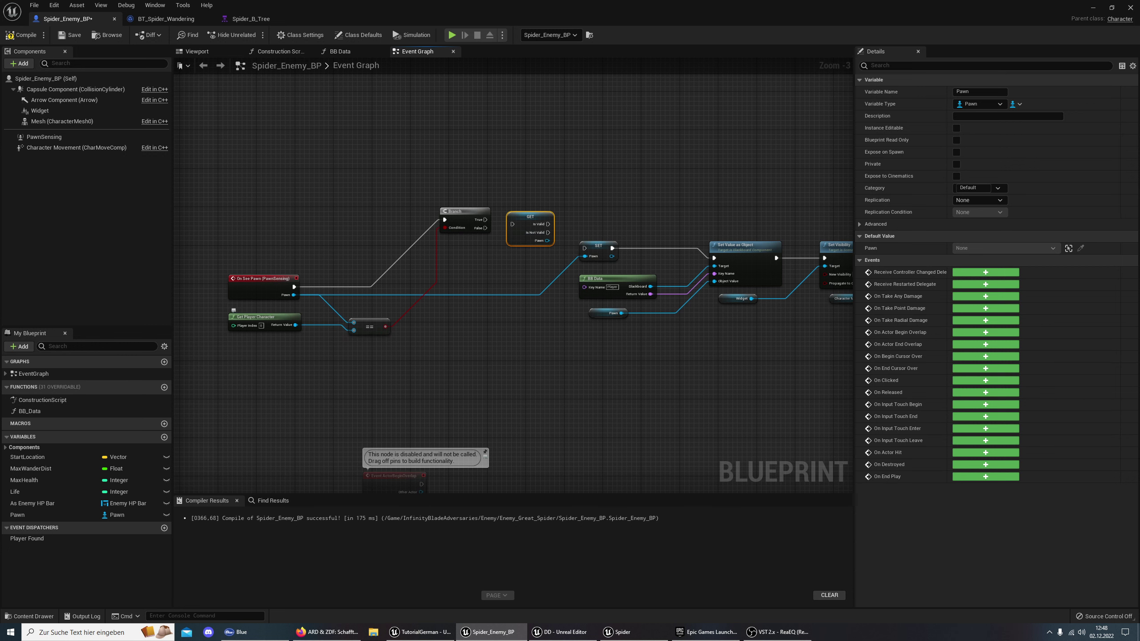
Wire Branch True into the validated Pawn get, and its Is Not Valid pin into SET
left_click_drag(485, 219, 513, 224)
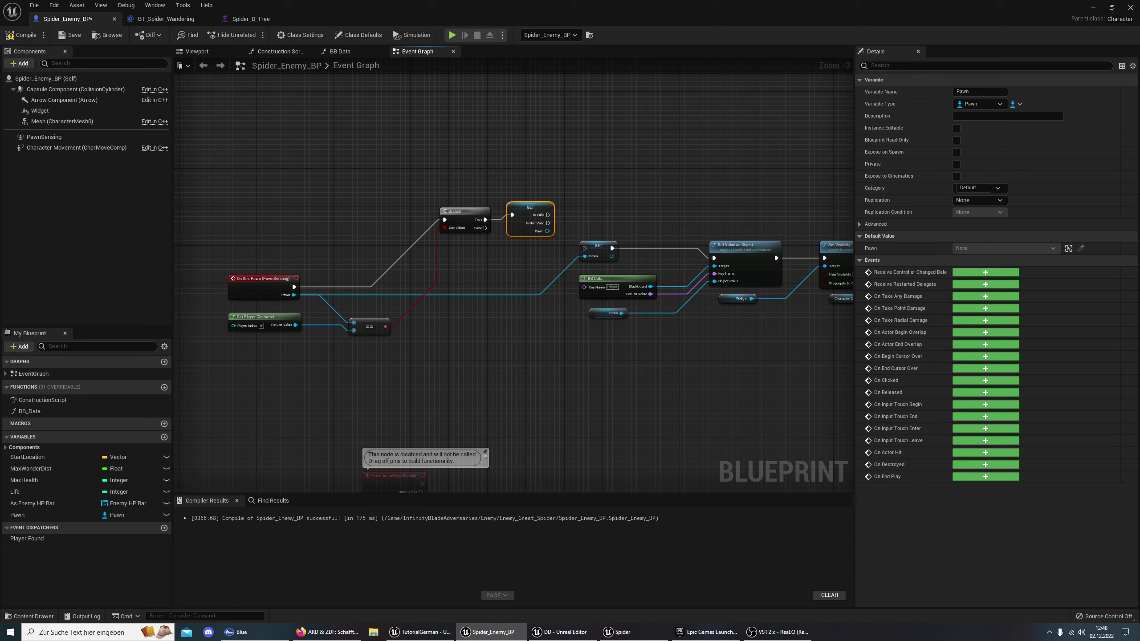
left_click_drag(548, 223, 585, 248)
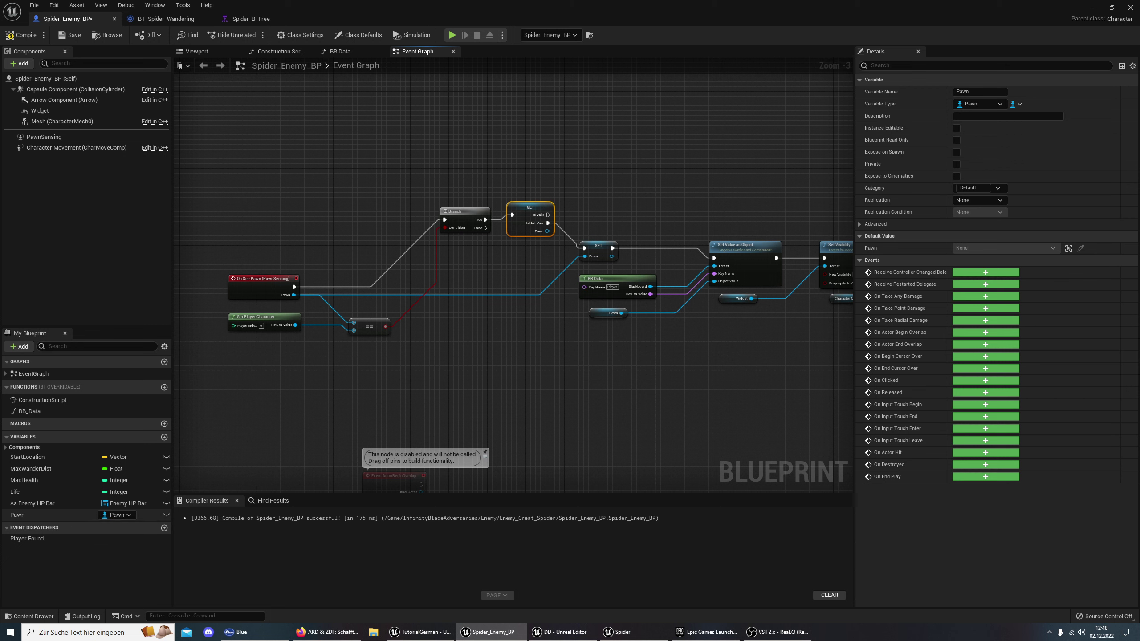
right_click_drag(709, 183, 594, 172)
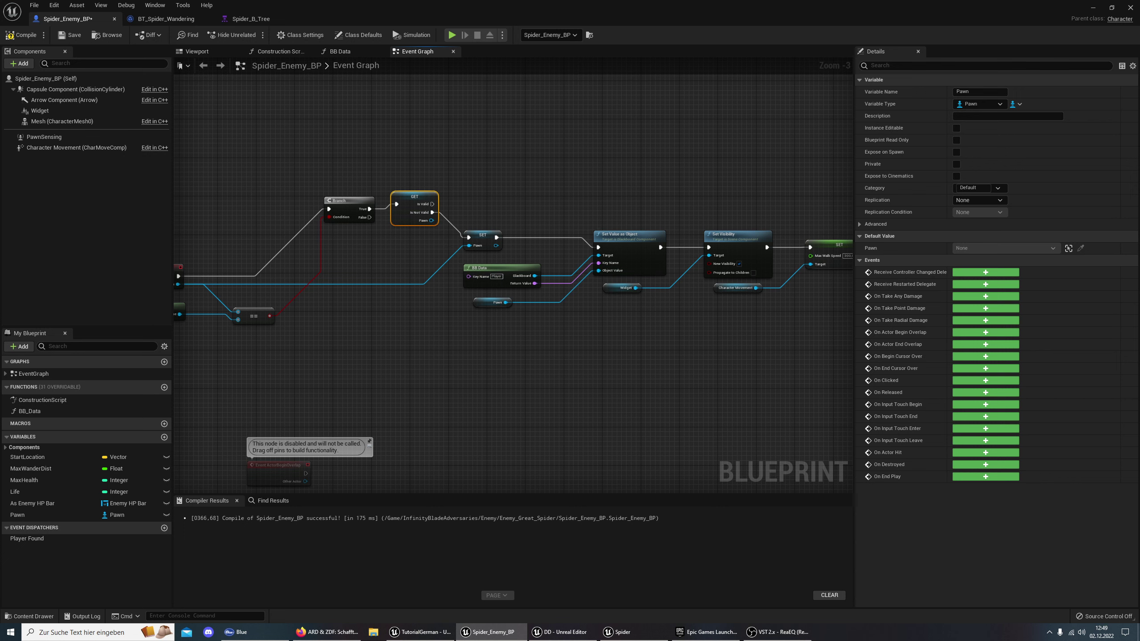
Check the Player key in Spider_B_Tree's blackboard, then return to Spider_Enemy_BP's Event Graph
left_click(250, 18)
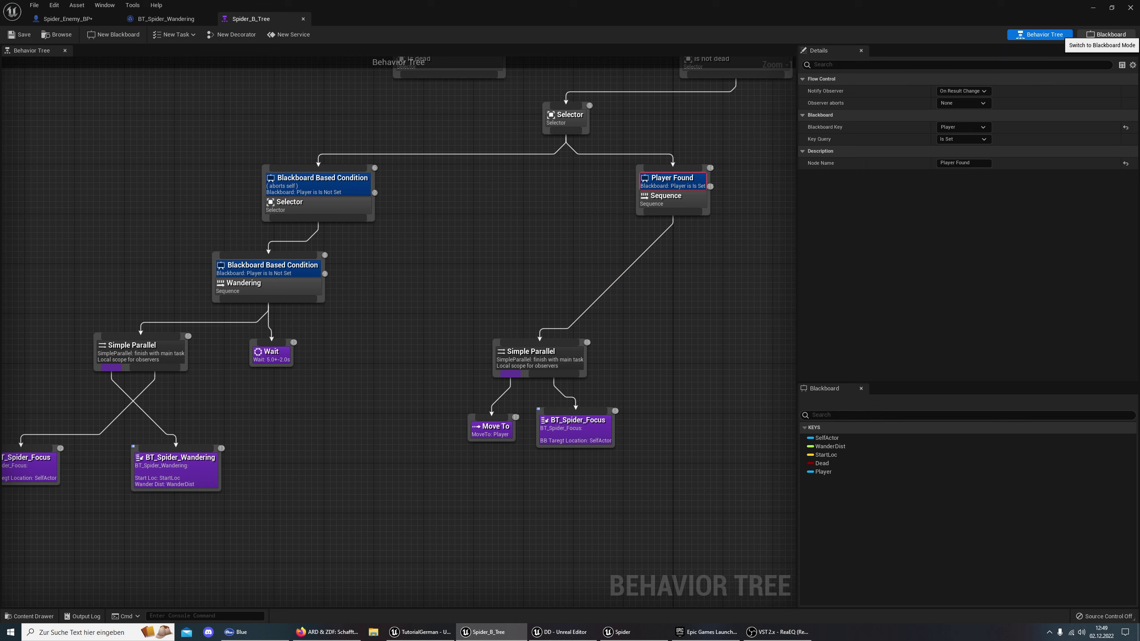
left_click(1106, 34)
left_click(27, 142)
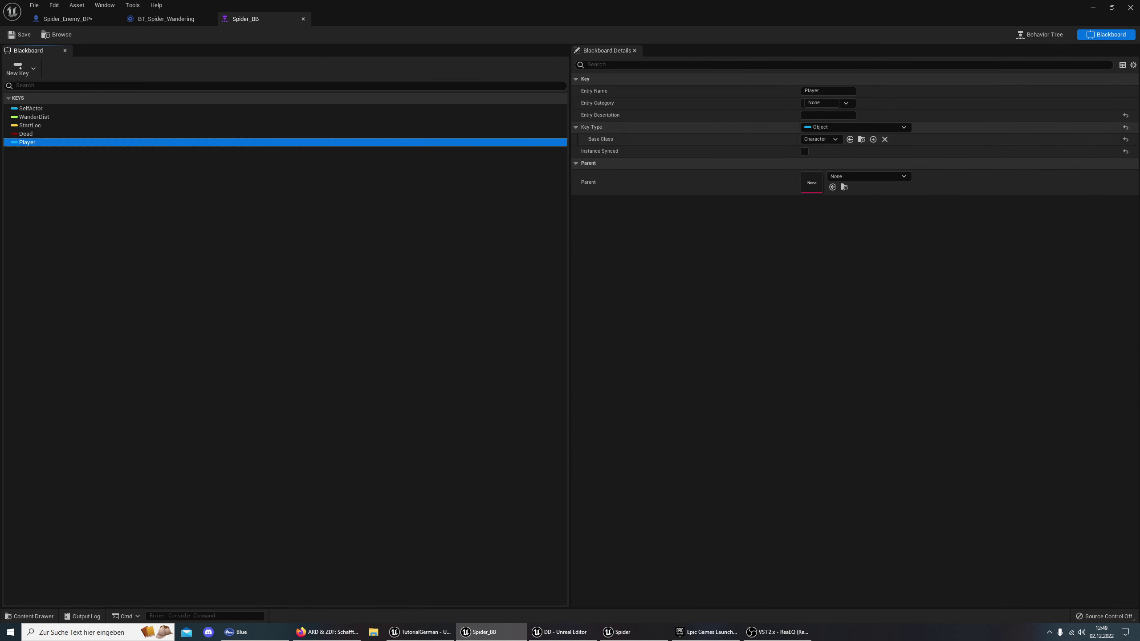
left_click(67, 18)
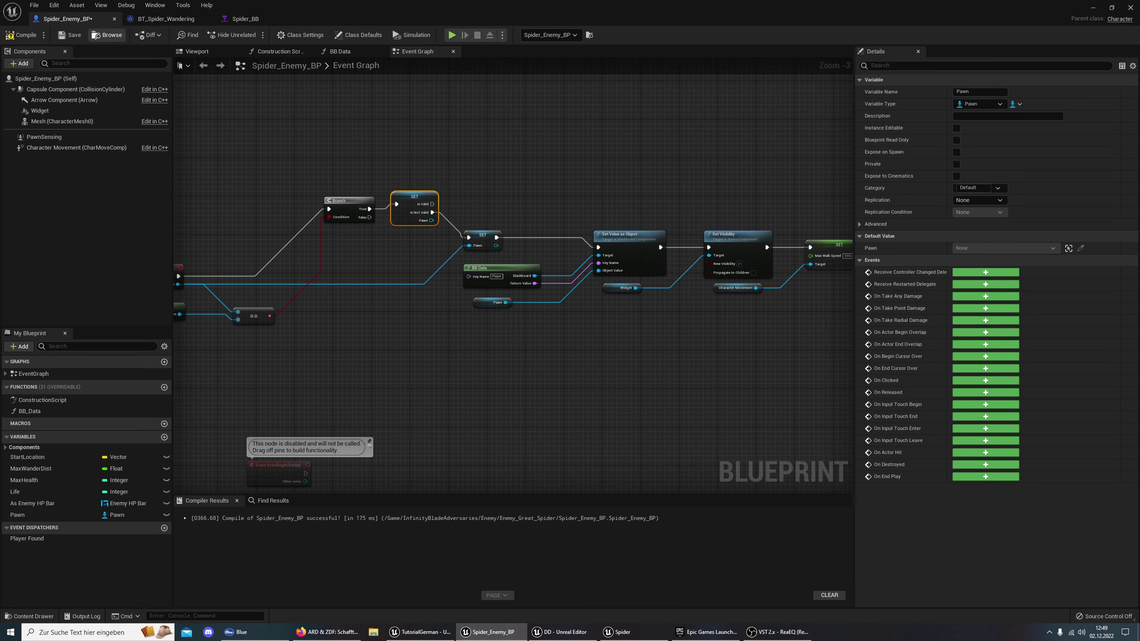
Delete the Call Player Found node from Spider_Enemy_BP and recompile
left_click(20, 35)
left_click(69, 34)
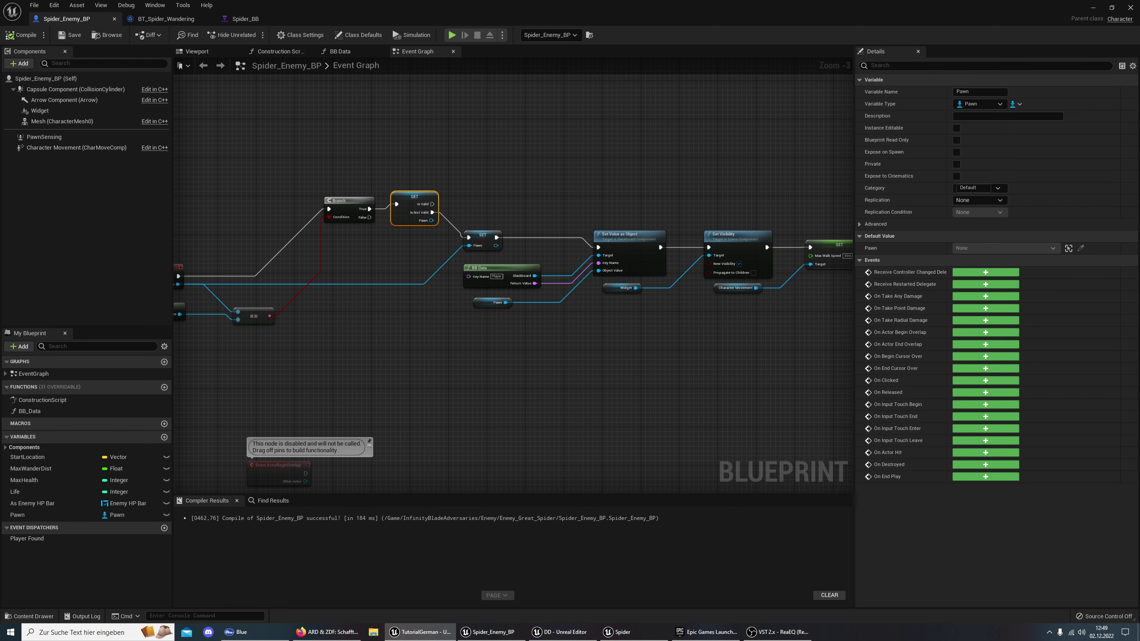
right_click_drag(481, 162, 320, 132)
left_click(753, 214)
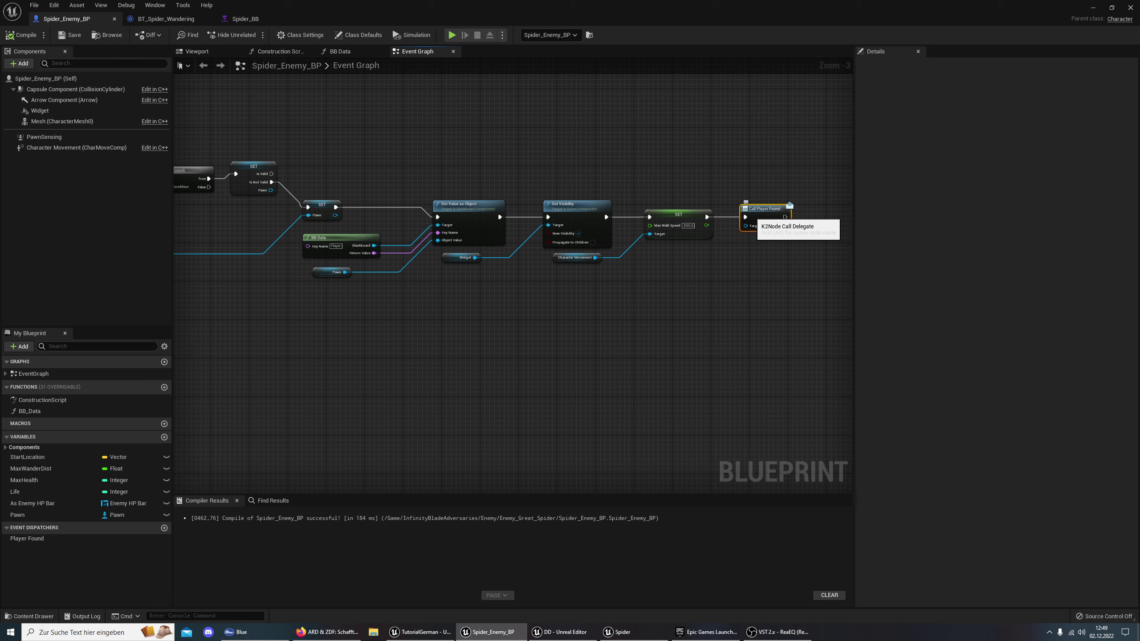
key("Delete")
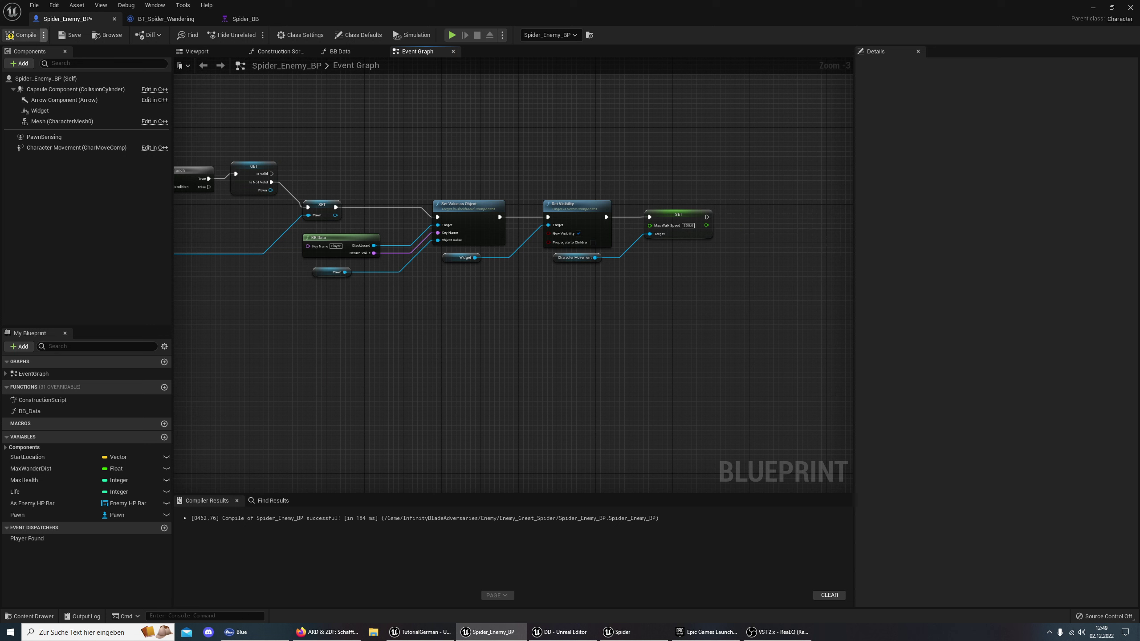
left_click(20, 35)
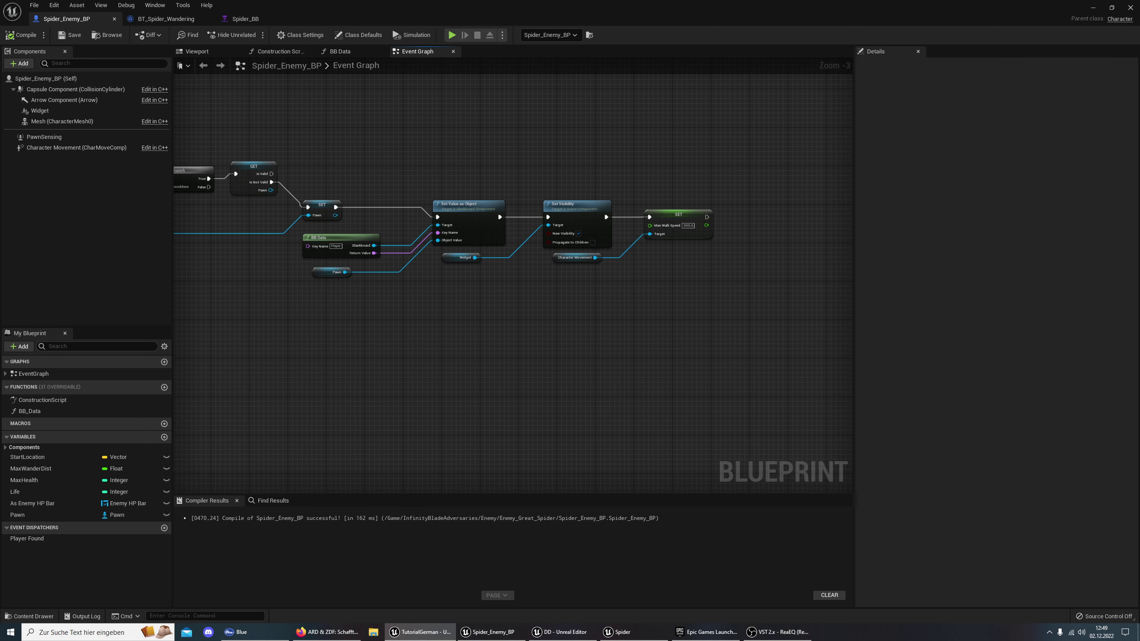
Replace the Player Found dispatcher with a new one named 'Player found', then compile and save
left_click(27, 538)
right_click(77, 538)
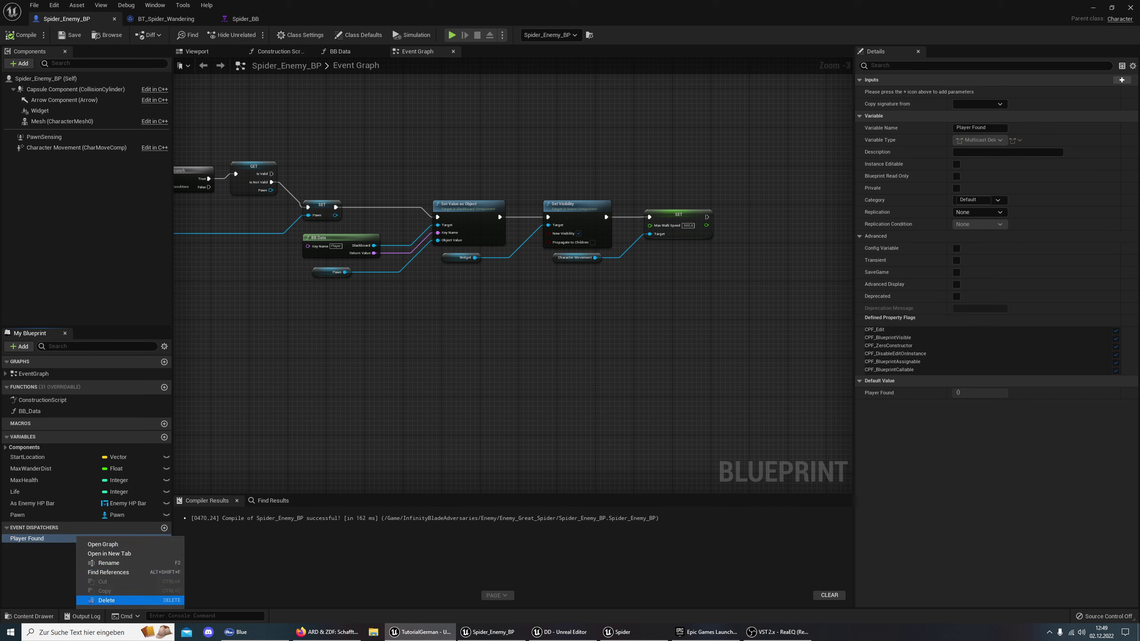
left_click(101, 600)
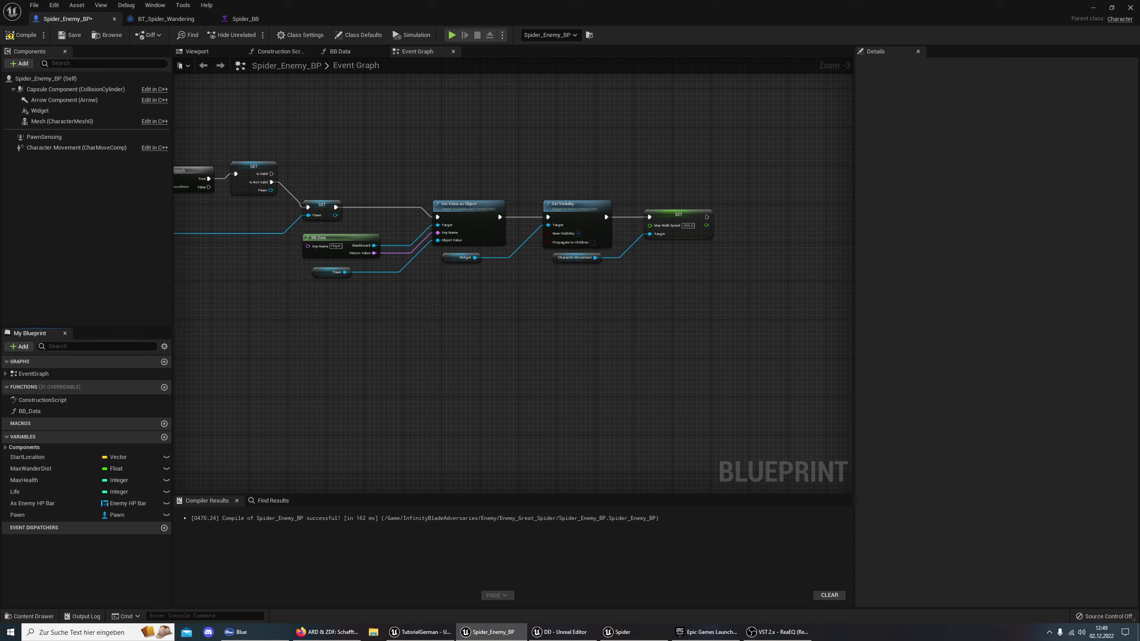
left_click(164, 528)
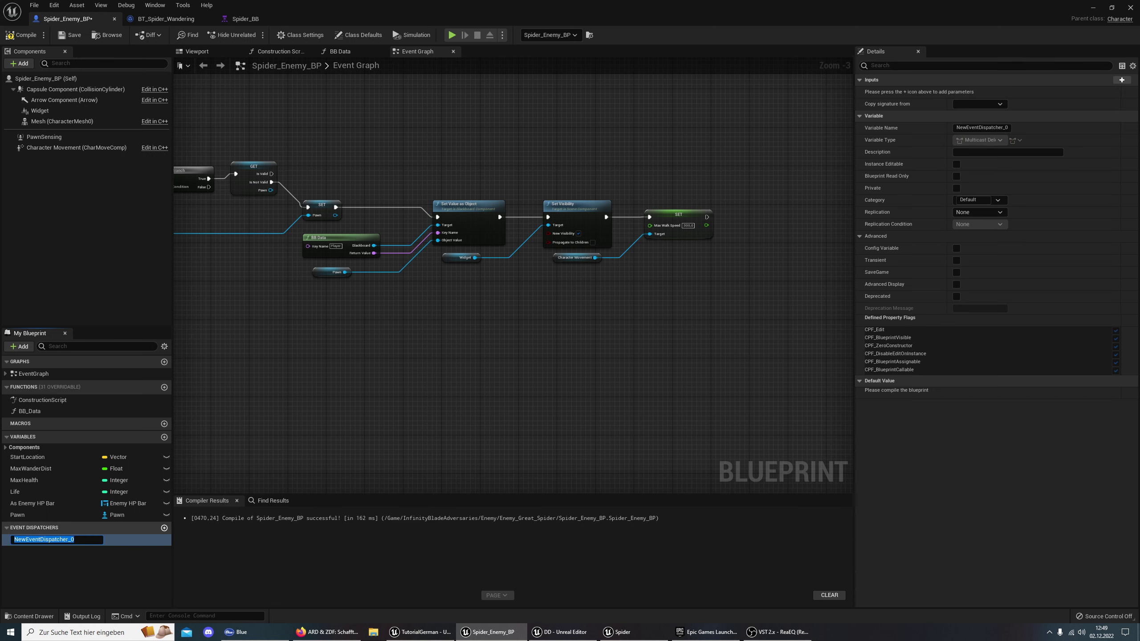
type("Player foun")
type("d")
key("Return")
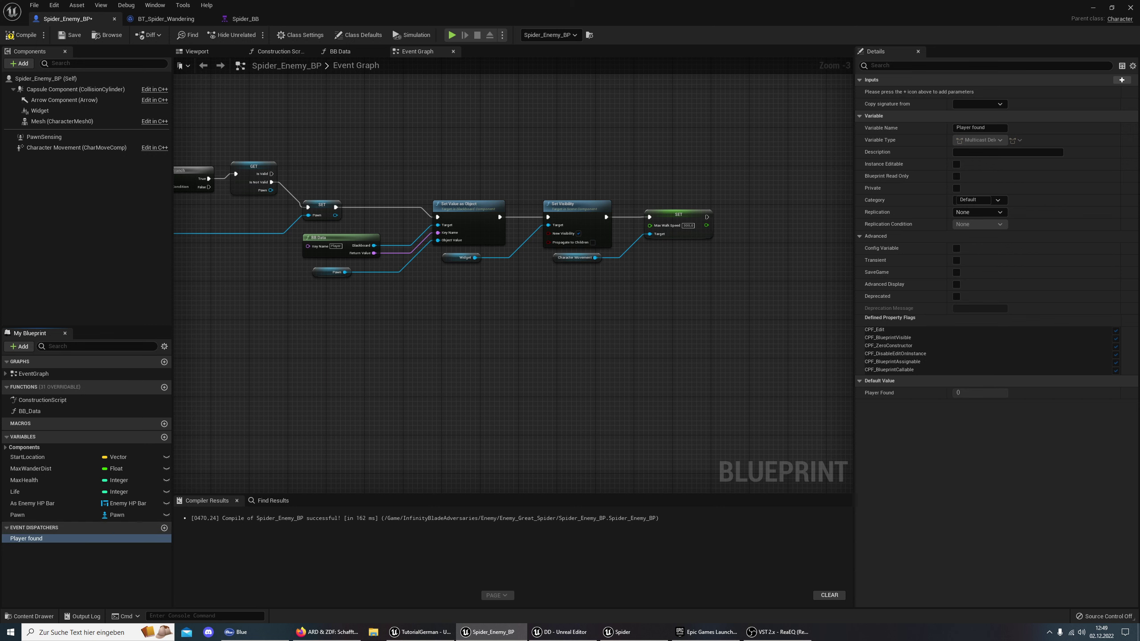
left_click(21, 35)
left_click(72, 35)
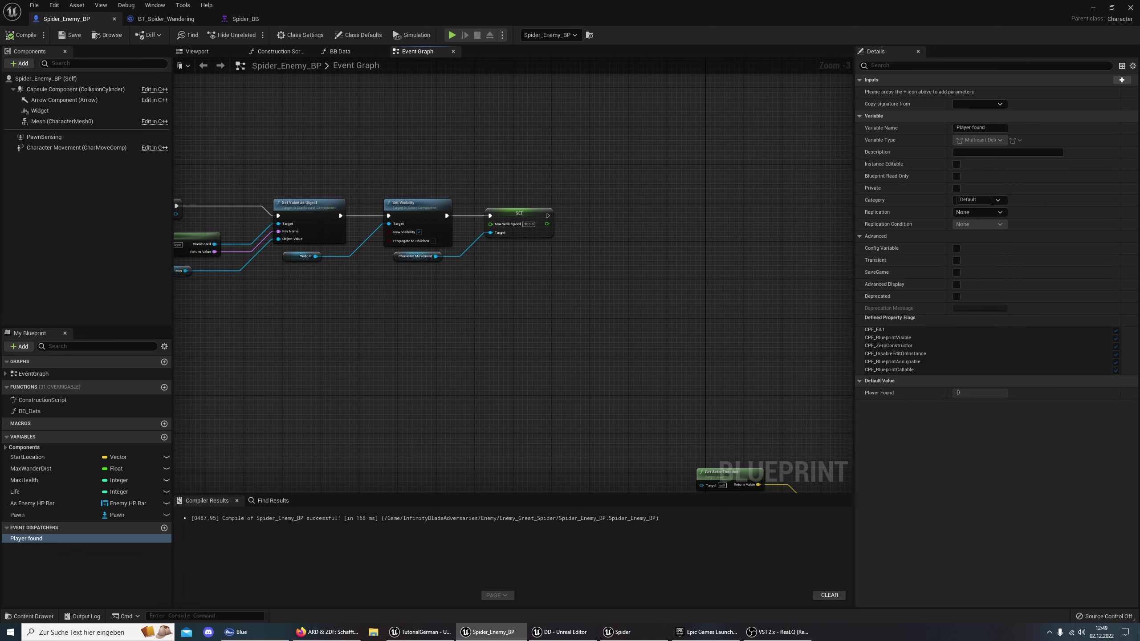
Add a Call Player Found node wired after the Max Walk Speed SET, and compile
left_click(49, 539)
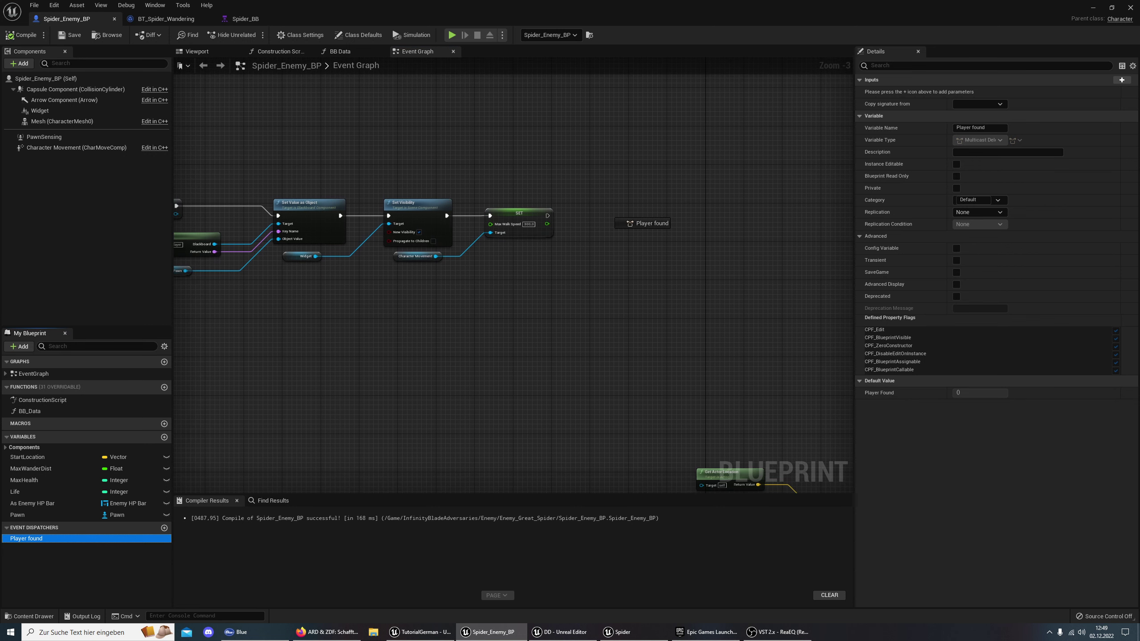
left_click_drag(50, 538, 608, 211)
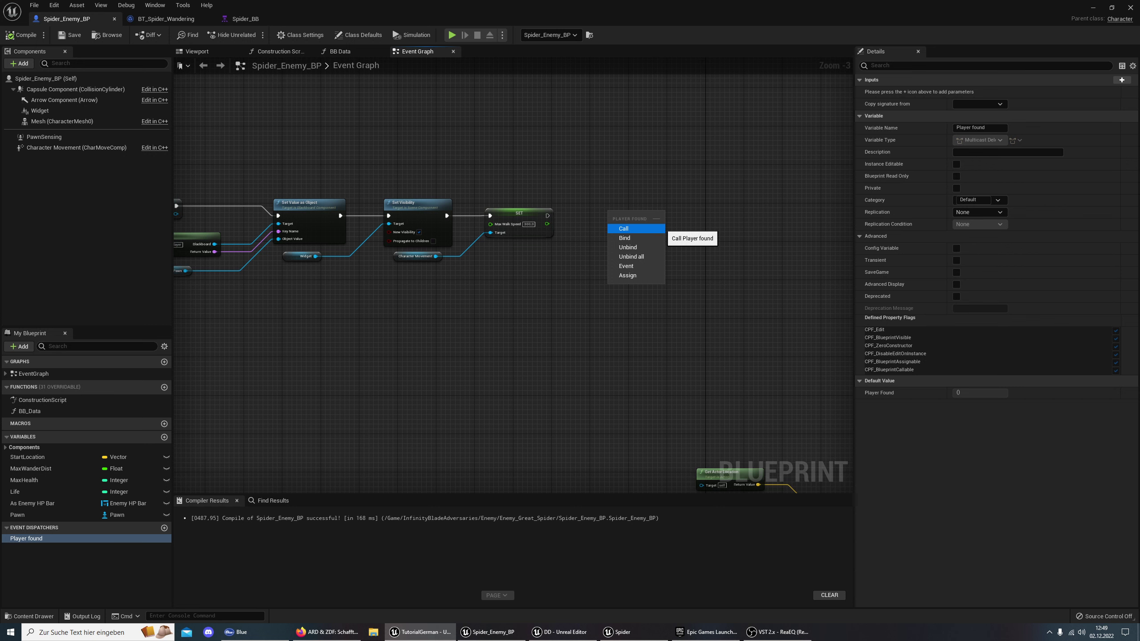
left_click(623, 228)
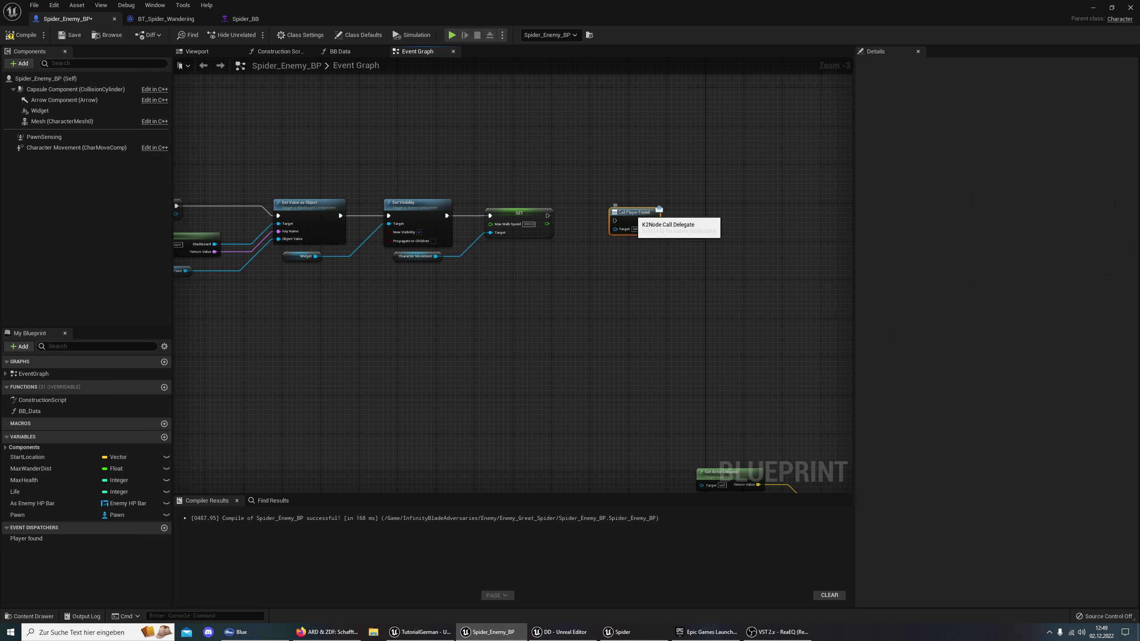
left_click_drag(628, 219, 596, 216)
scroll(607, 215, "up", 3)
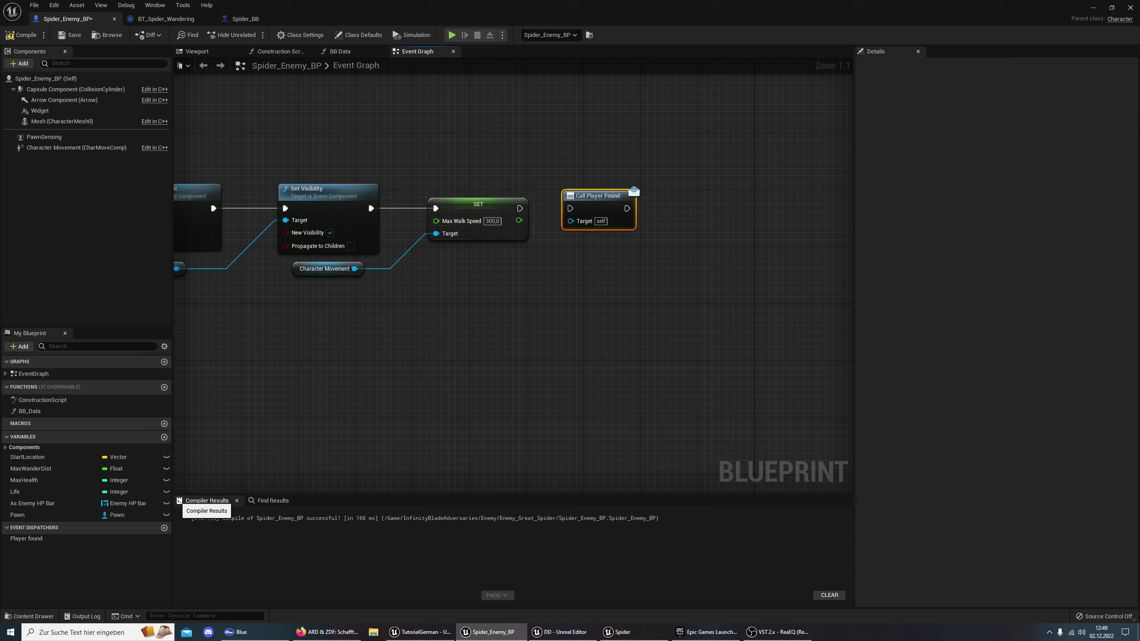
left_click_drag(519, 208, 570, 208)
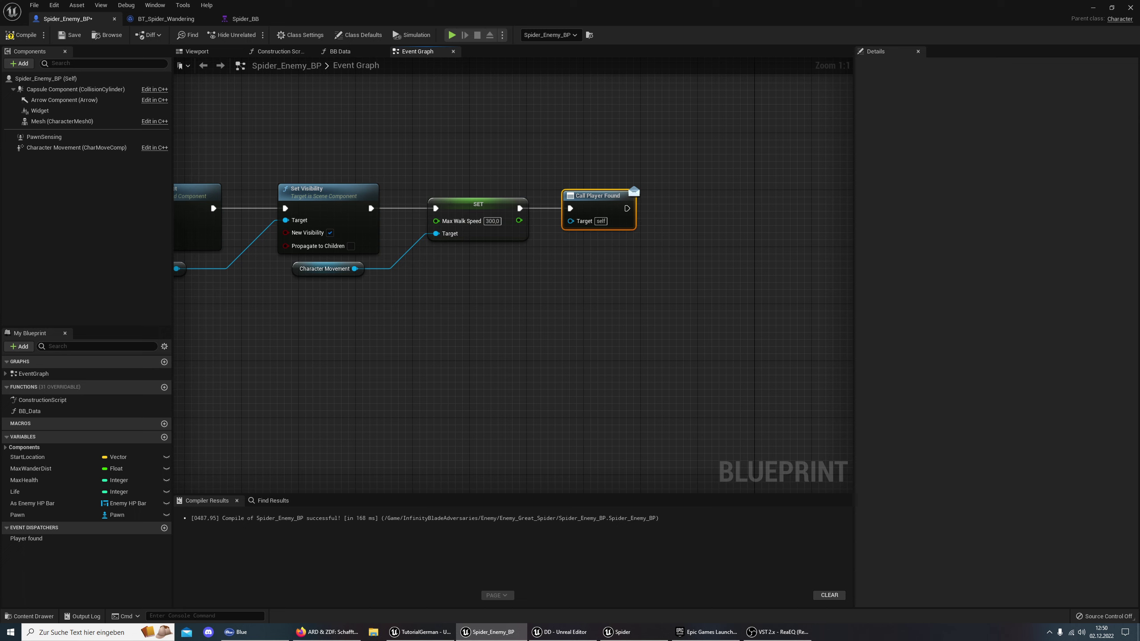
left_click(21, 35)
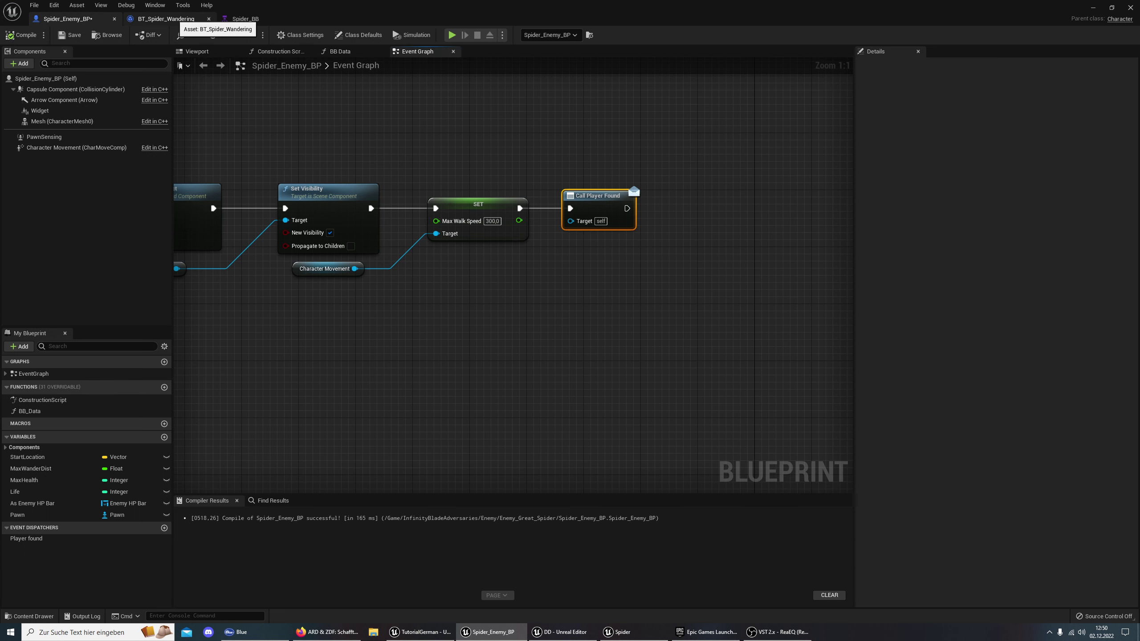
Look over BT_Spider_Wandering's cast and blackboard nodes, then switch to the older Spider blueprint
left_click(179, 19)
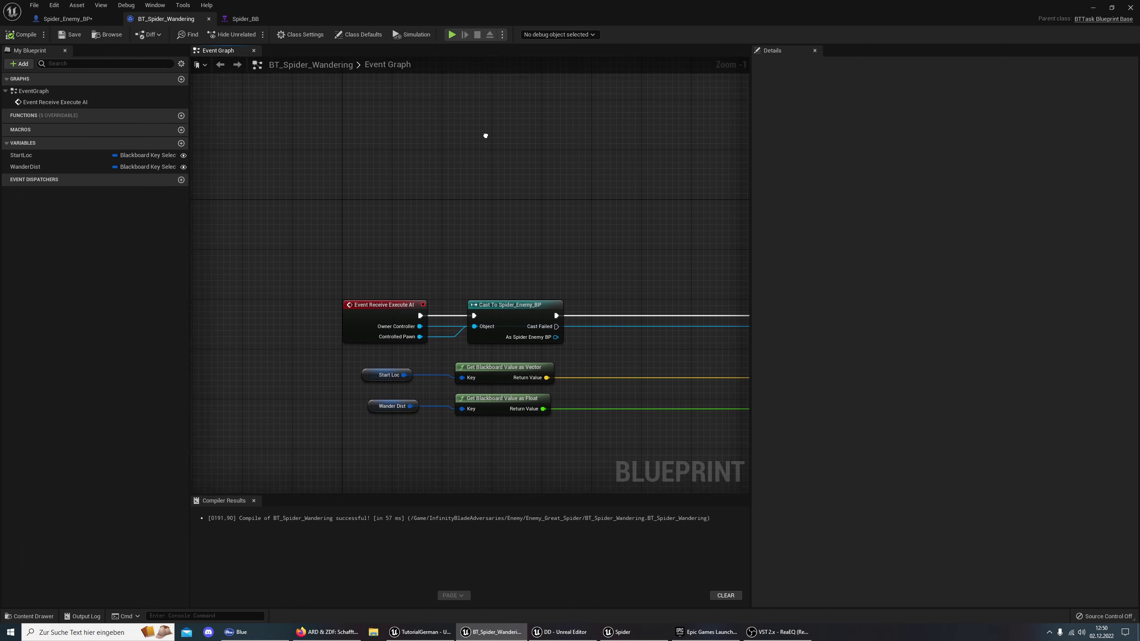
scroll(356, 153, "down", 1)
scroll(356, 153, "down", 1)
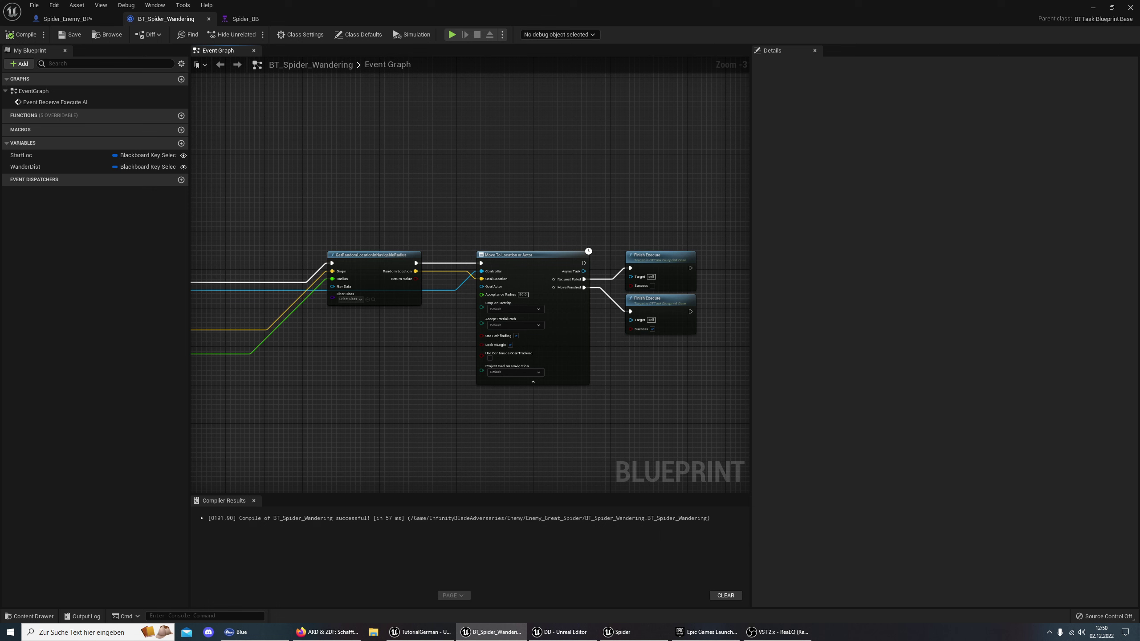
right_click_drag(333, 181, 569, 183)
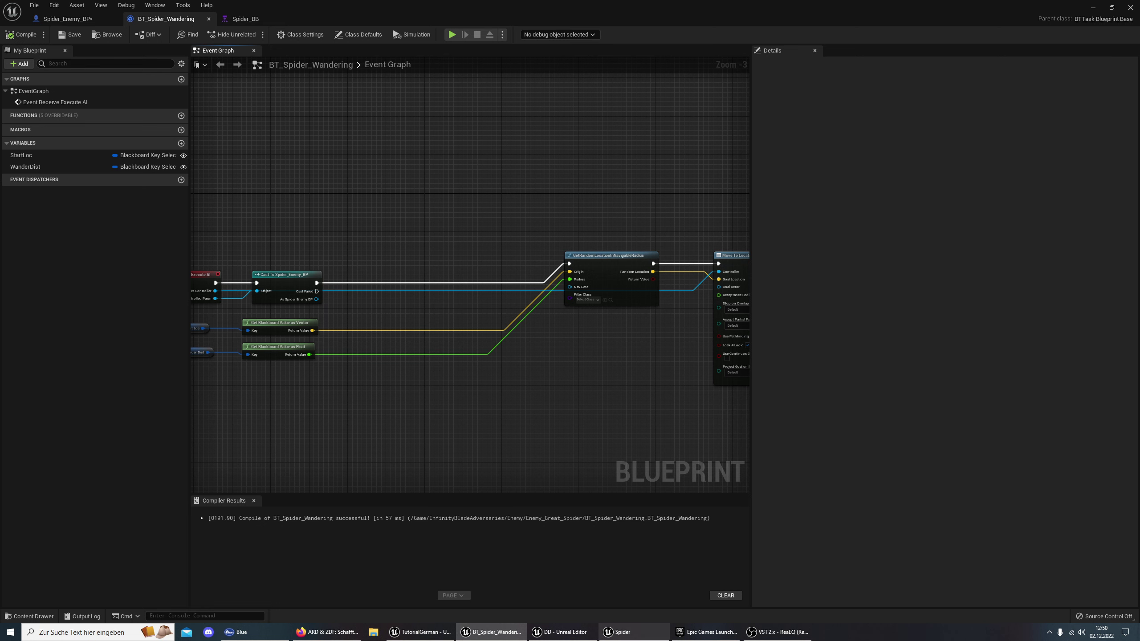
left_click(622, 632)
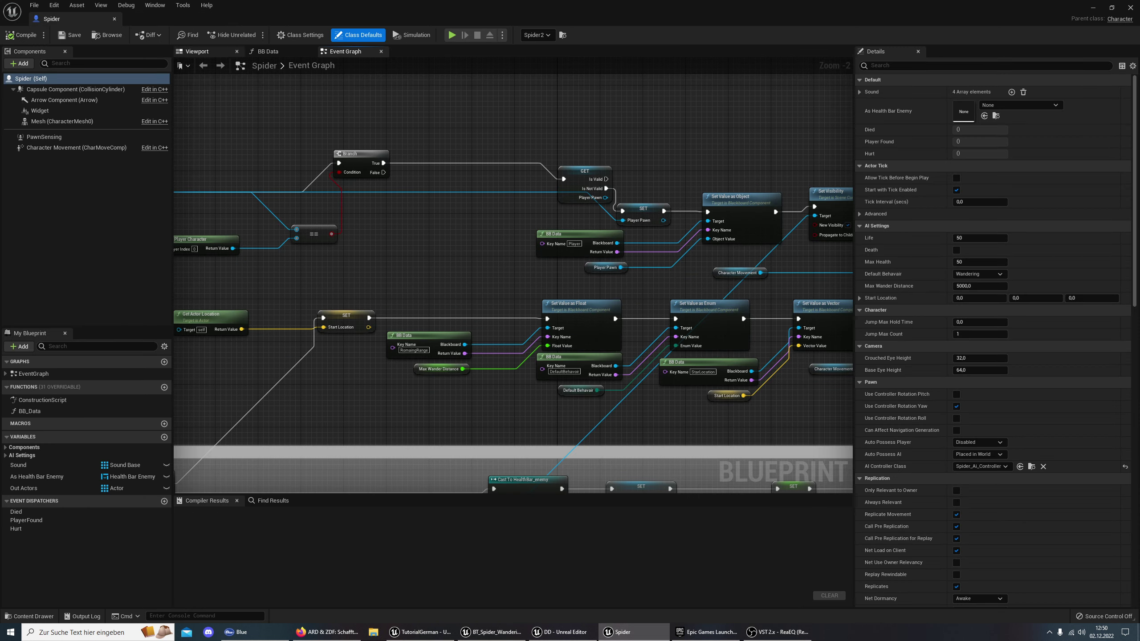
Open BT_Random_location_Wanderer_AI from Enemy_Great_Spider to view its bind-event block, then return to BT_Spider_Wandering
left_click(30, 616)
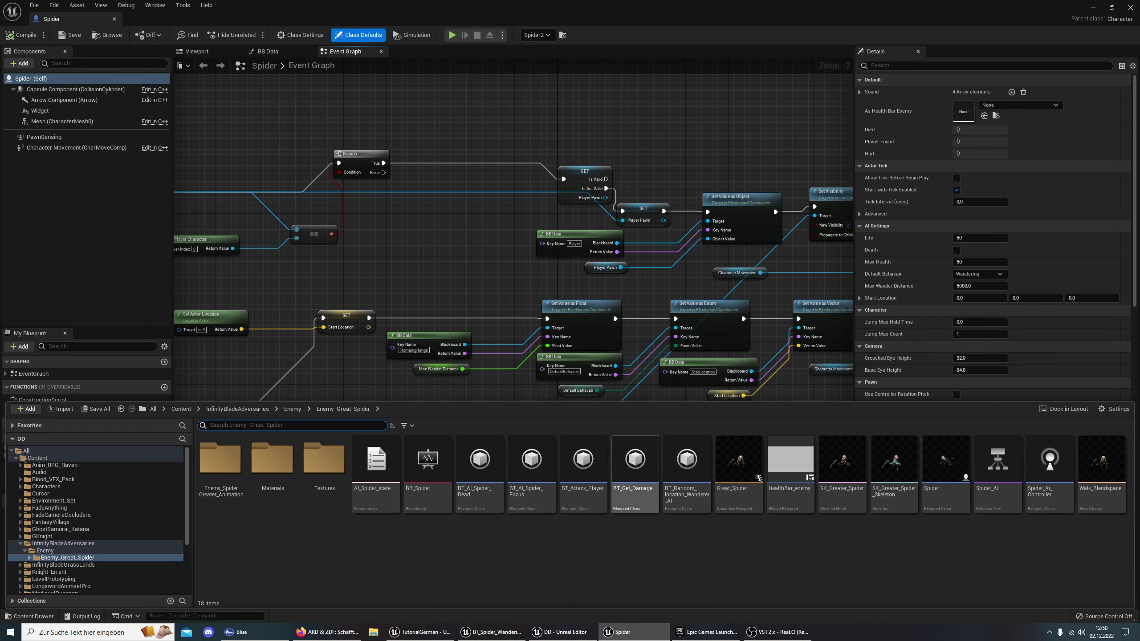
left_click(686, 475)
double_click(686, 467)
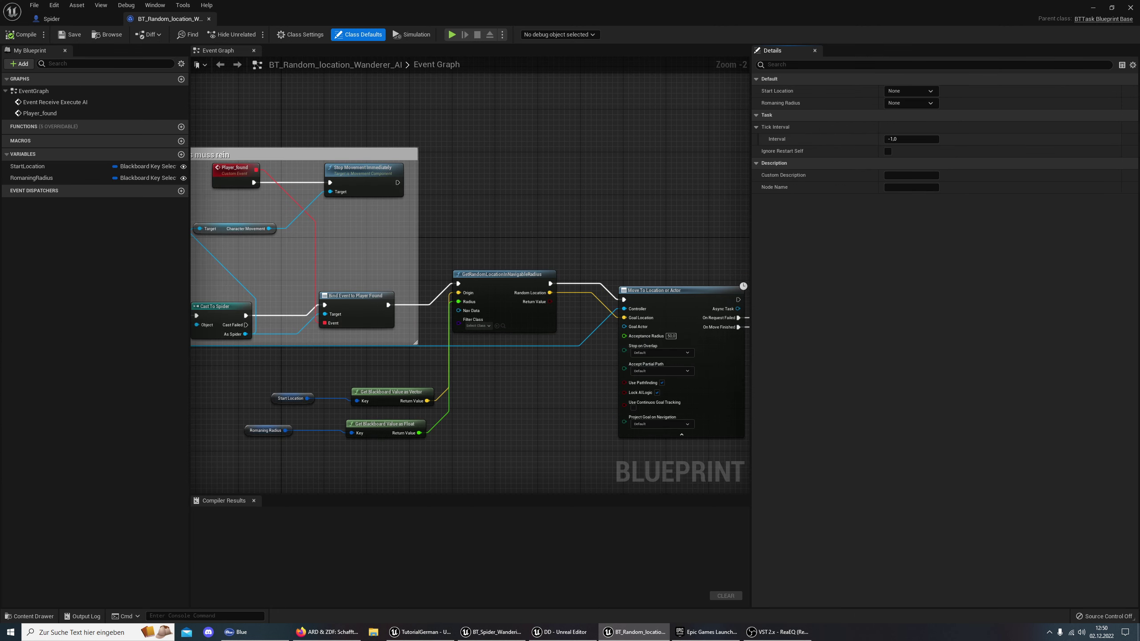
mouse_move(293, 372)
right_mouse_down()
mouse_move(522, 378)
mouse_move(474, 342)
right_mouse_up()
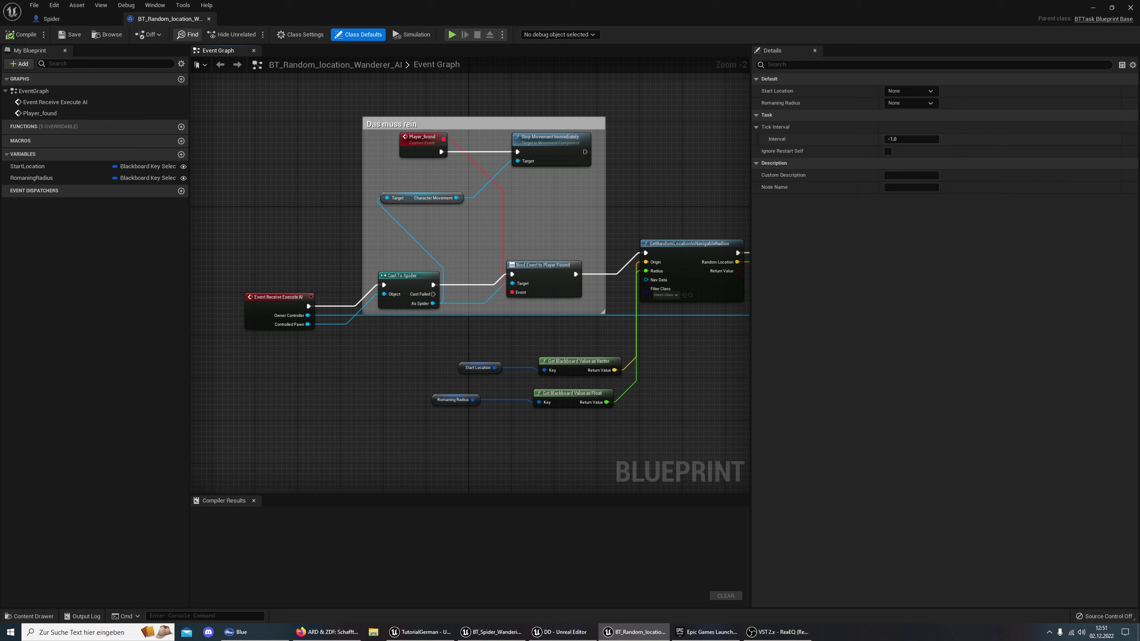
left_click(491, 632)
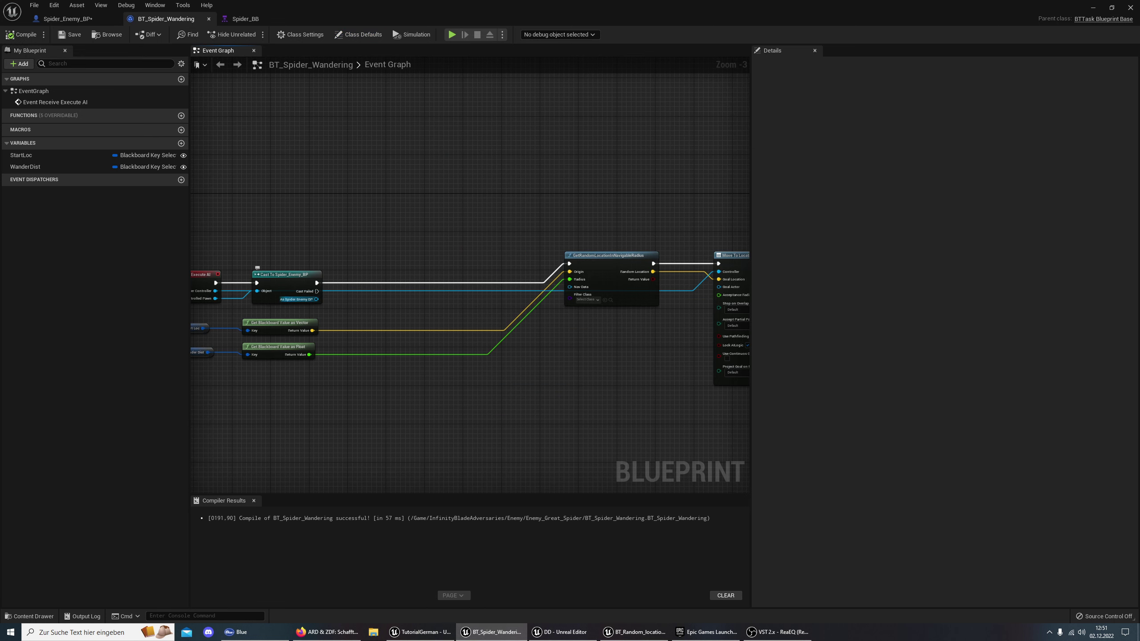
Add Bind Event to Player Found from the cast's spider pin, wired between cast and GetRandomLocation
left_click_drag(316, 299, 364, 299)
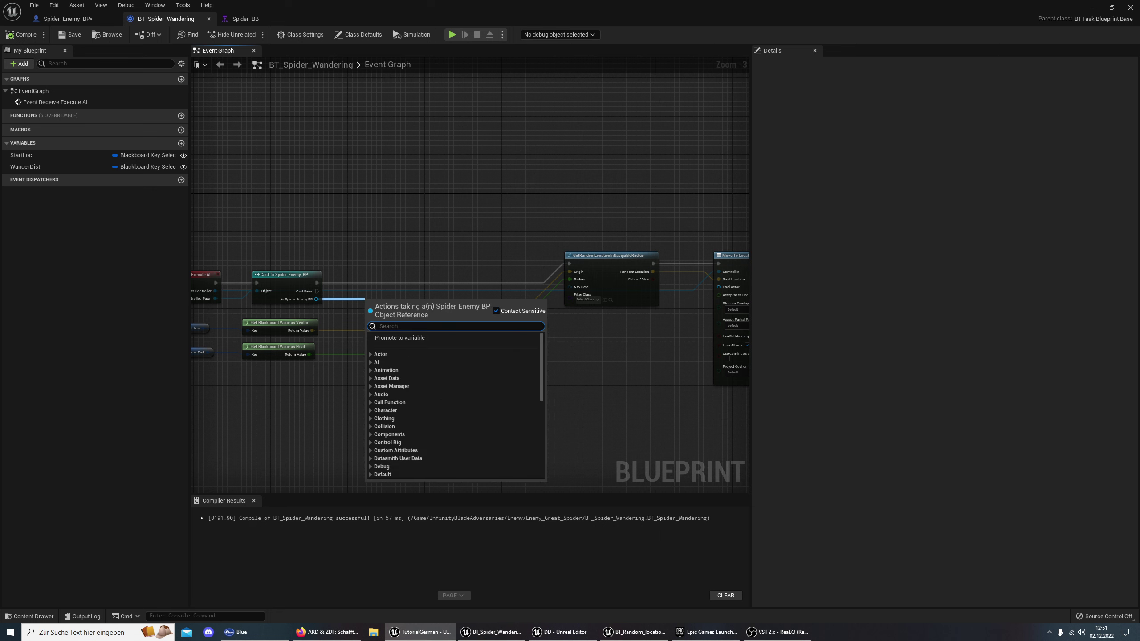
type("player found")
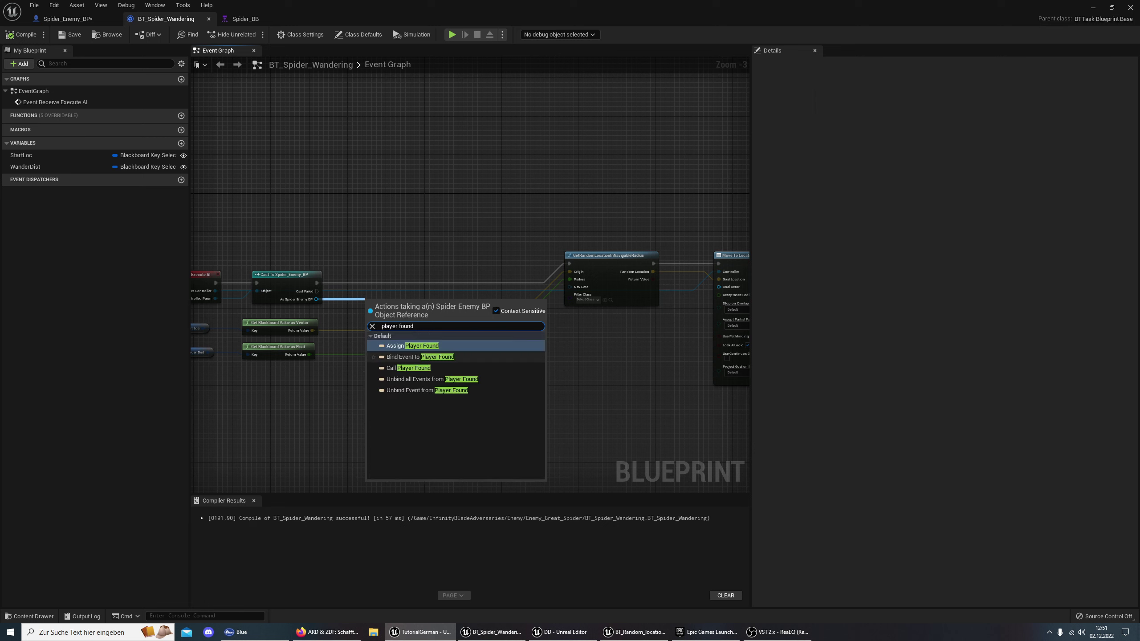
left_click(419, 357)
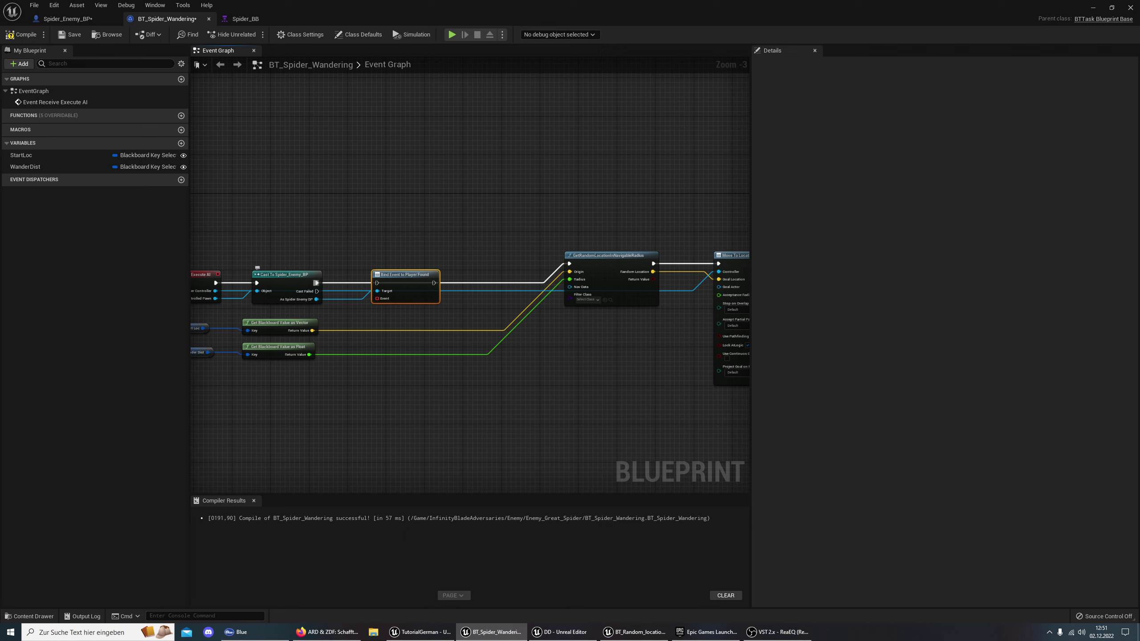
left_click_drag(316, 283, 574, 266)
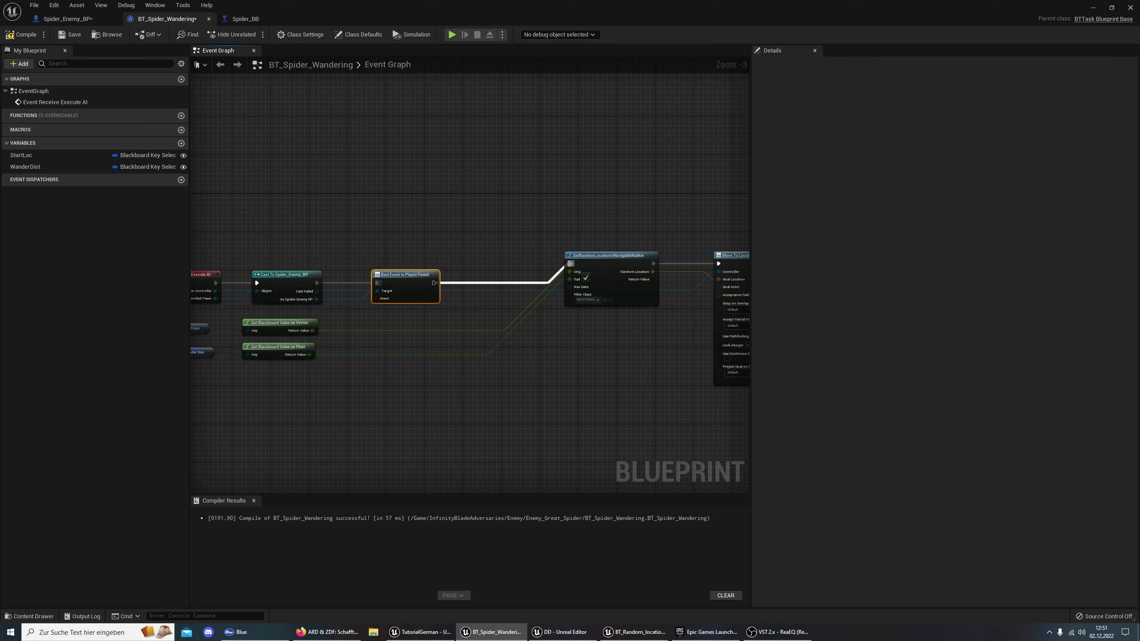
Jump to Spider_Enemy_BP's Event Graph and zoom in on the Branch, validated GET and SET nodes
double_click(405, 275)
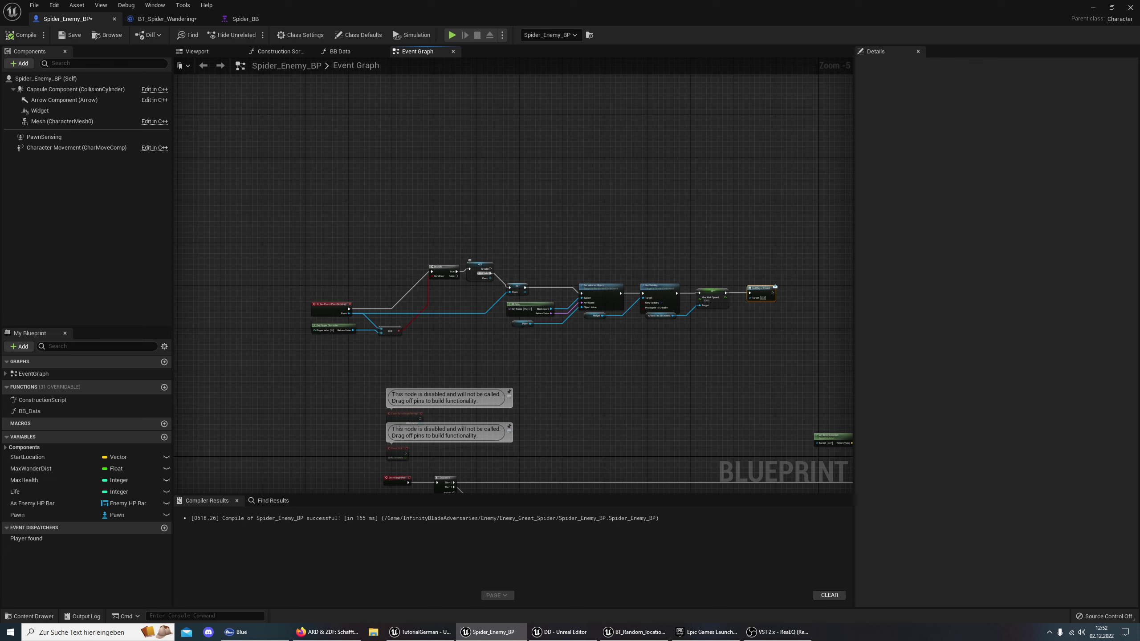
scroll(490, 285, "up", 5)
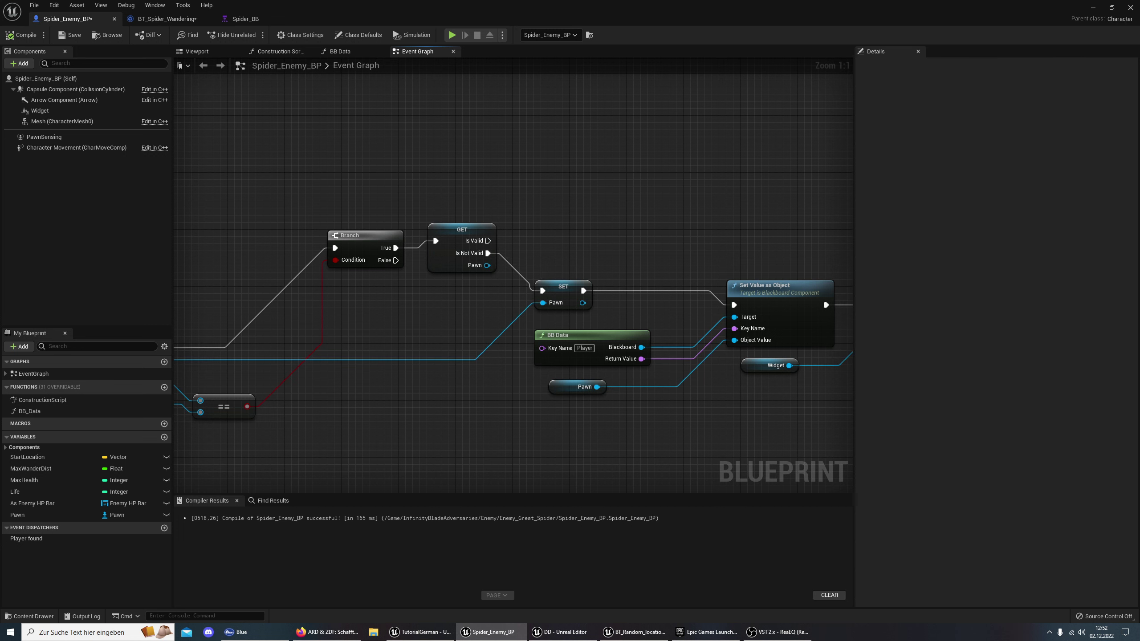
Follow Spider_Enemy_BP's sensing chain to Call Player Found, then return to BT_Spider_Wandering
mouse_move(304, 330)
right_mouse_down()
mouse_move(597, 317)
mouse_move(108, 318)
right_mouse_up()
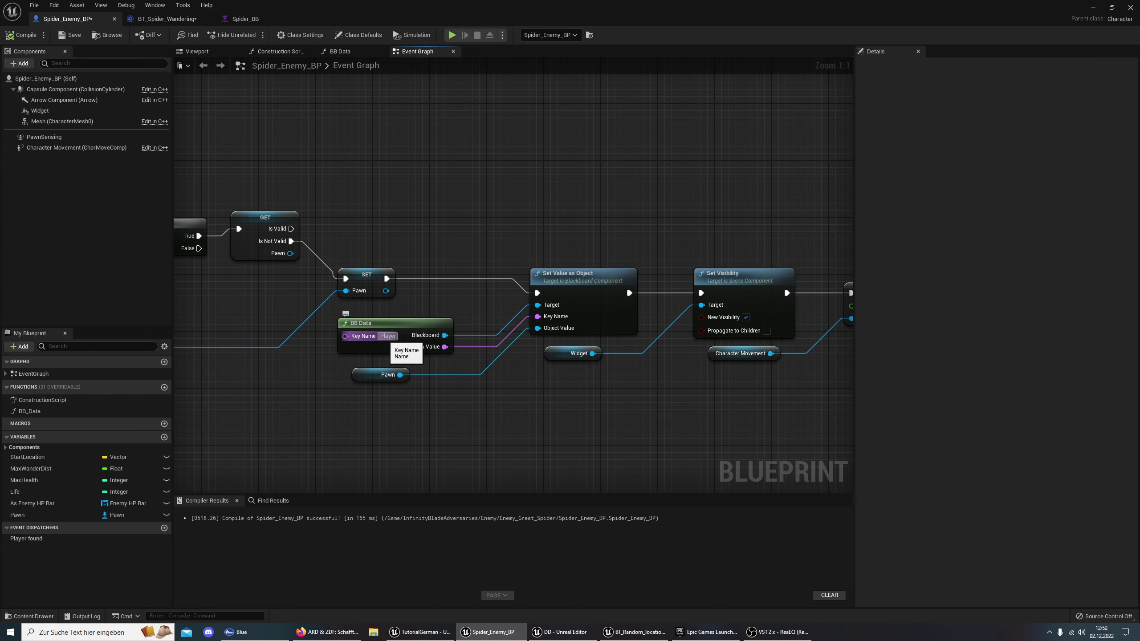
right_click_drag(832, 273, 615, 280)
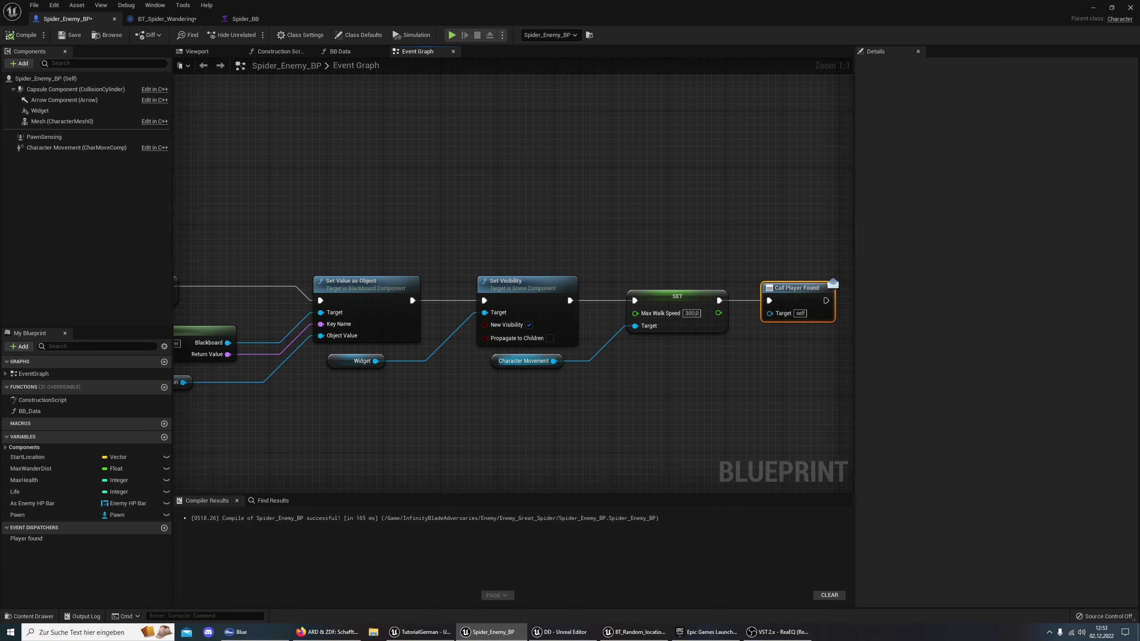
right_click_drag(831, 273, 616, 282)
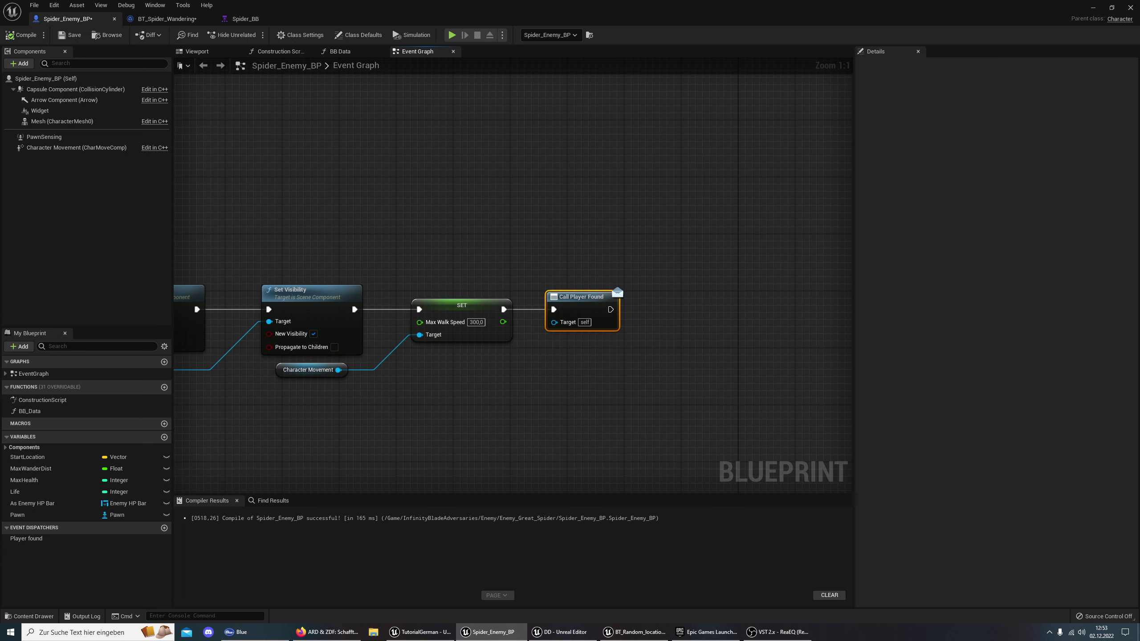
scroll(616, 281, "down", 2)
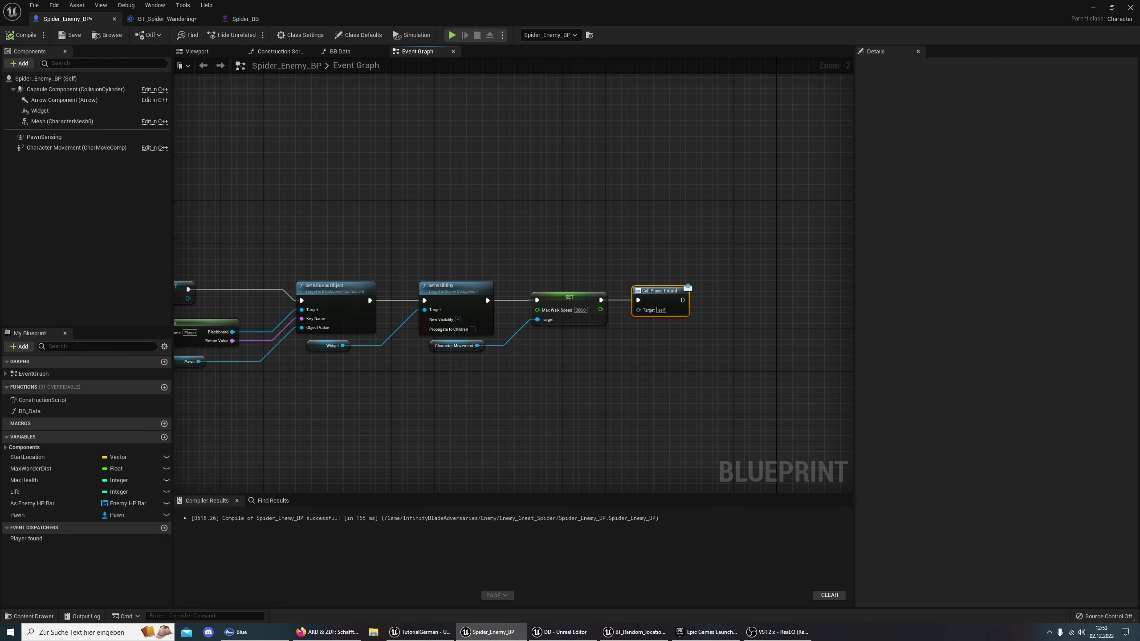
left_click(166, 18)
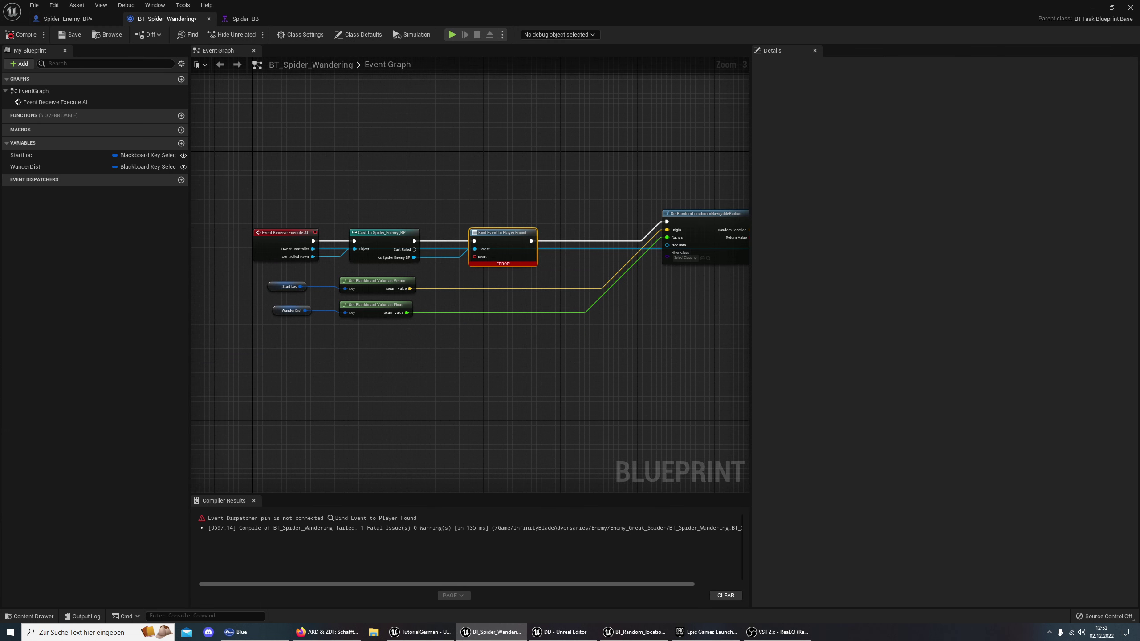
Shift the Bind Event to Player Found node right and drag from its Event pin to list delegate actions
scroll(506, 215, "up", 3)
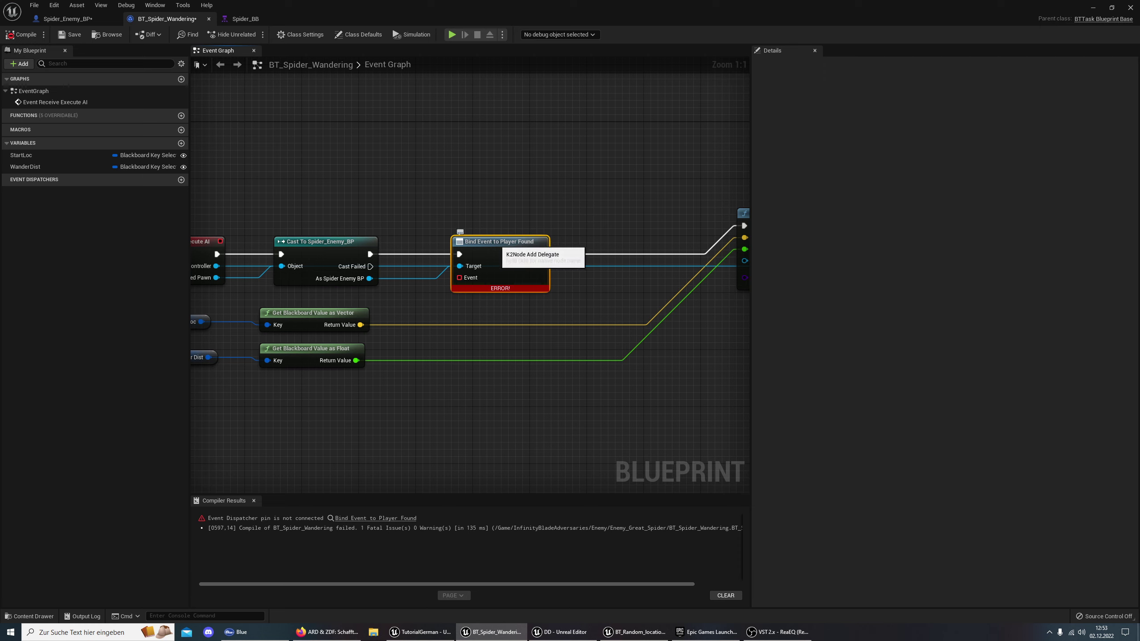
left_click_drag(498, 245, 534, 245)
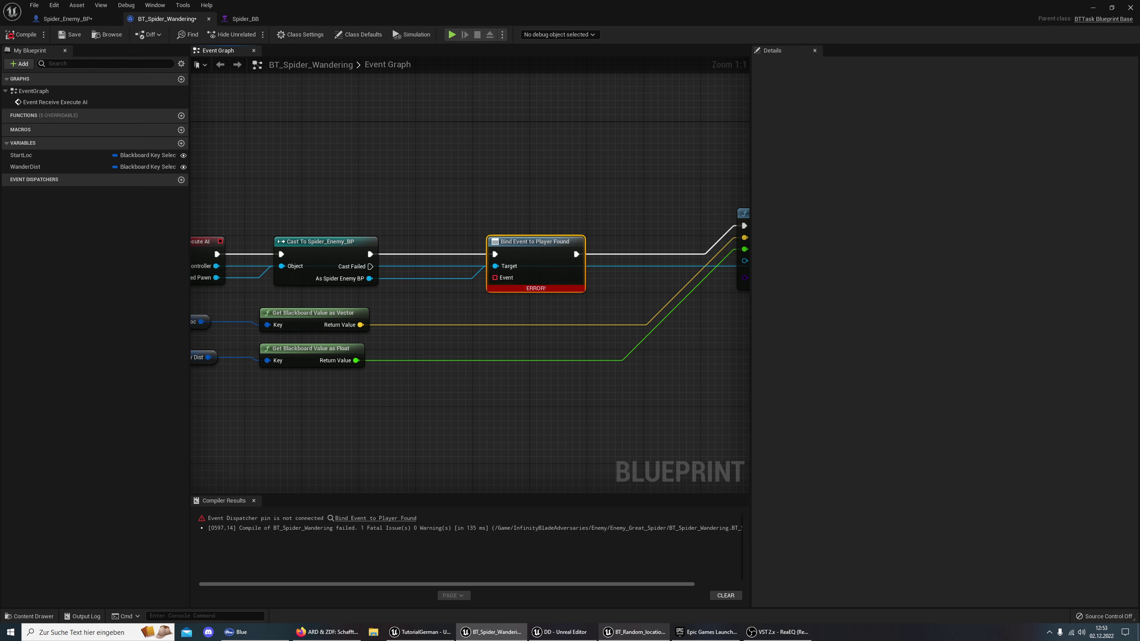
key("alt+Tab")
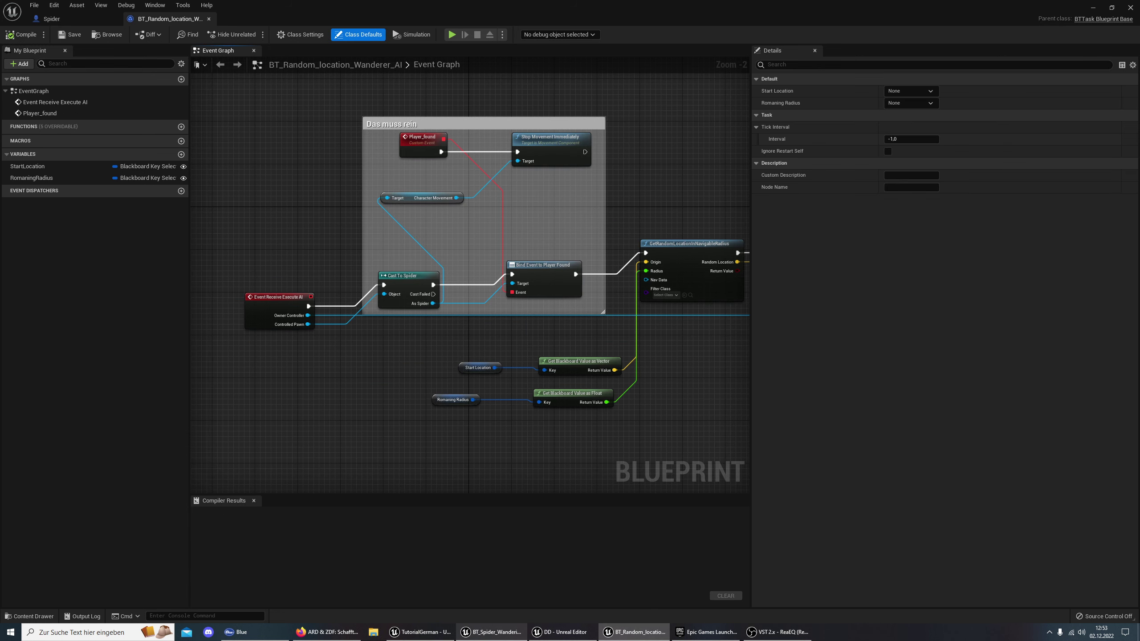
key("alt+Tab")
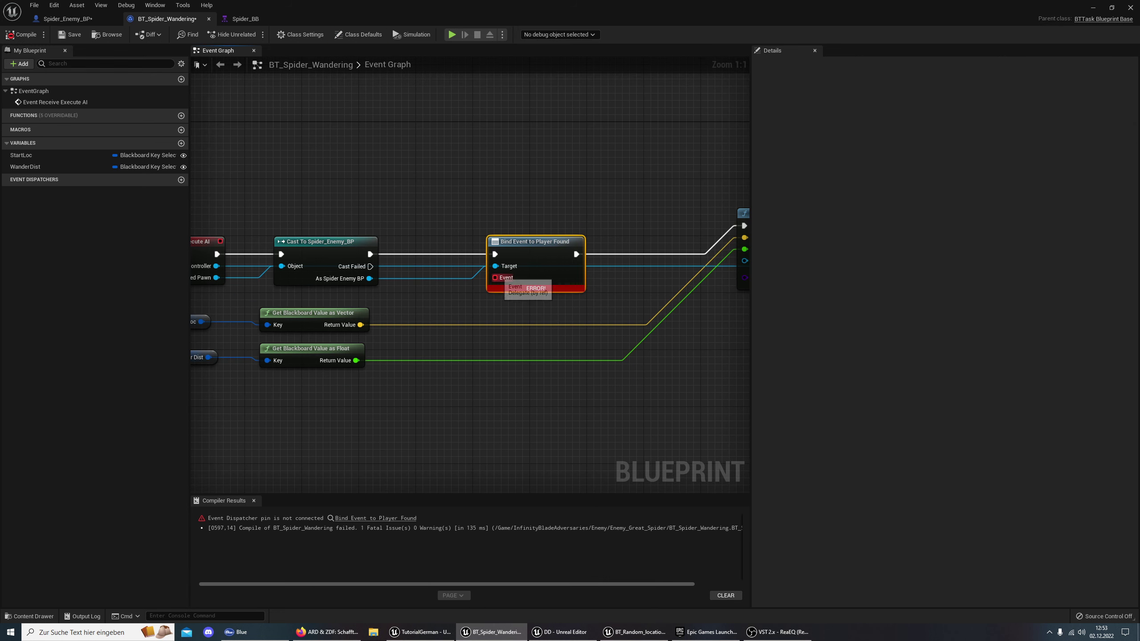
left_click_drag(494, 277, 413, 111)
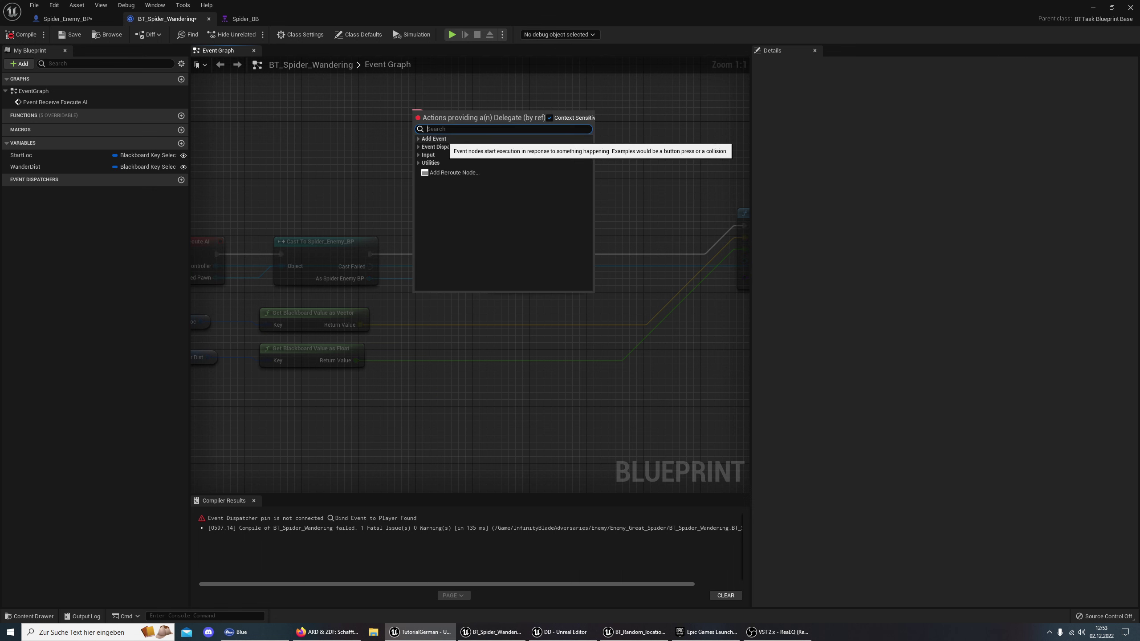
type("cust")
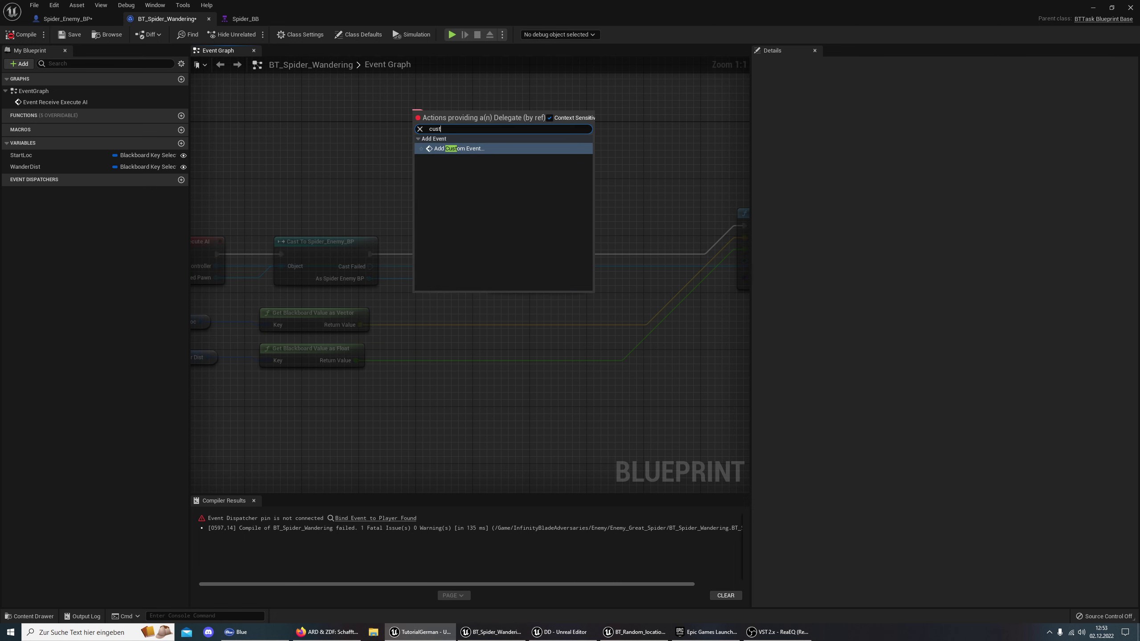
key("Return")
type("Player_fo")
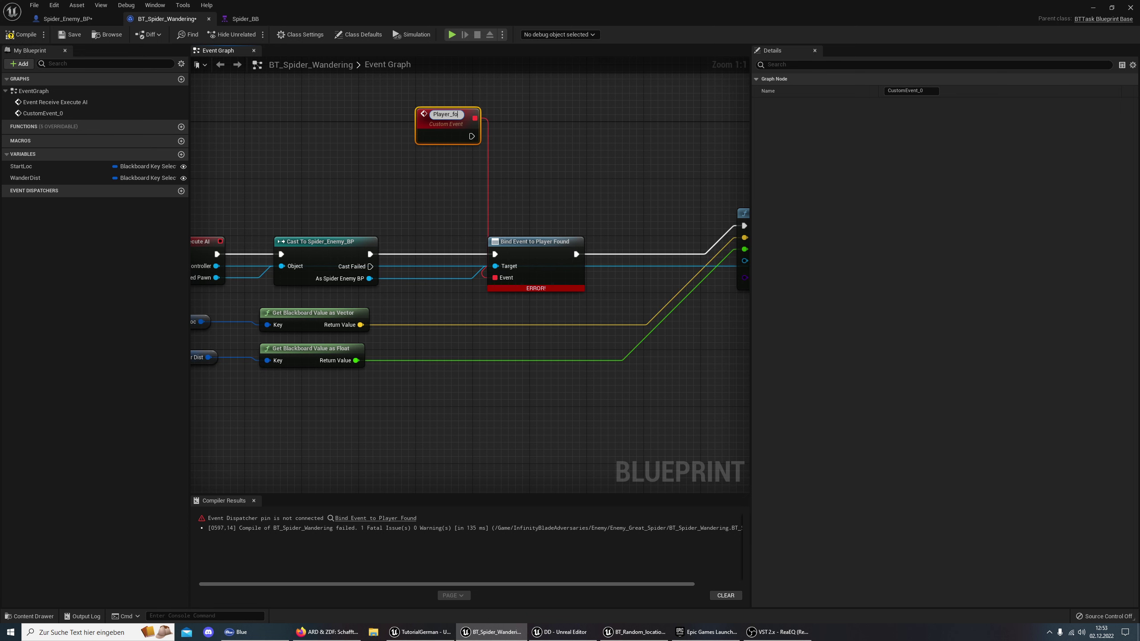
type("und")
key("Return")
left_click_drag(447, 114, 383, 106)
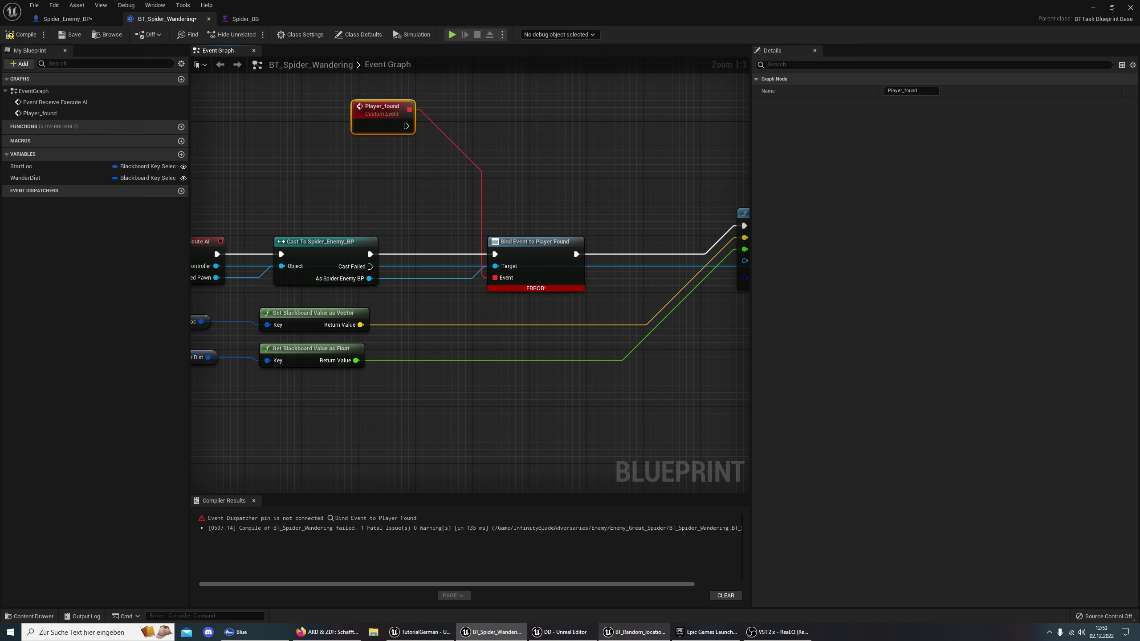
left_click(633, 632)
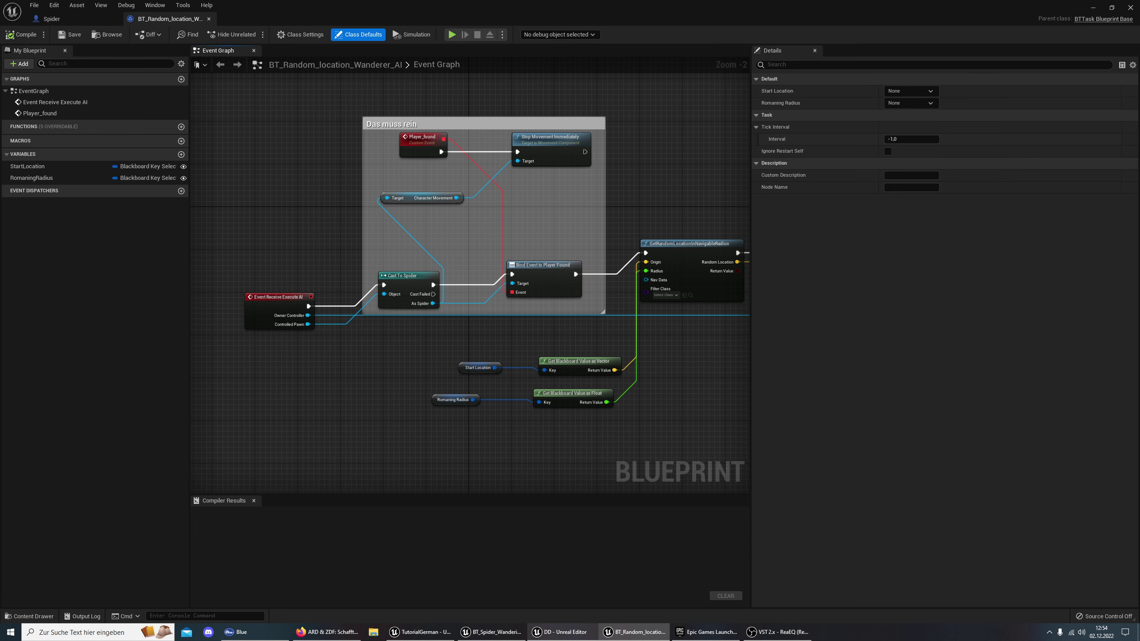
left_click(491, 632)
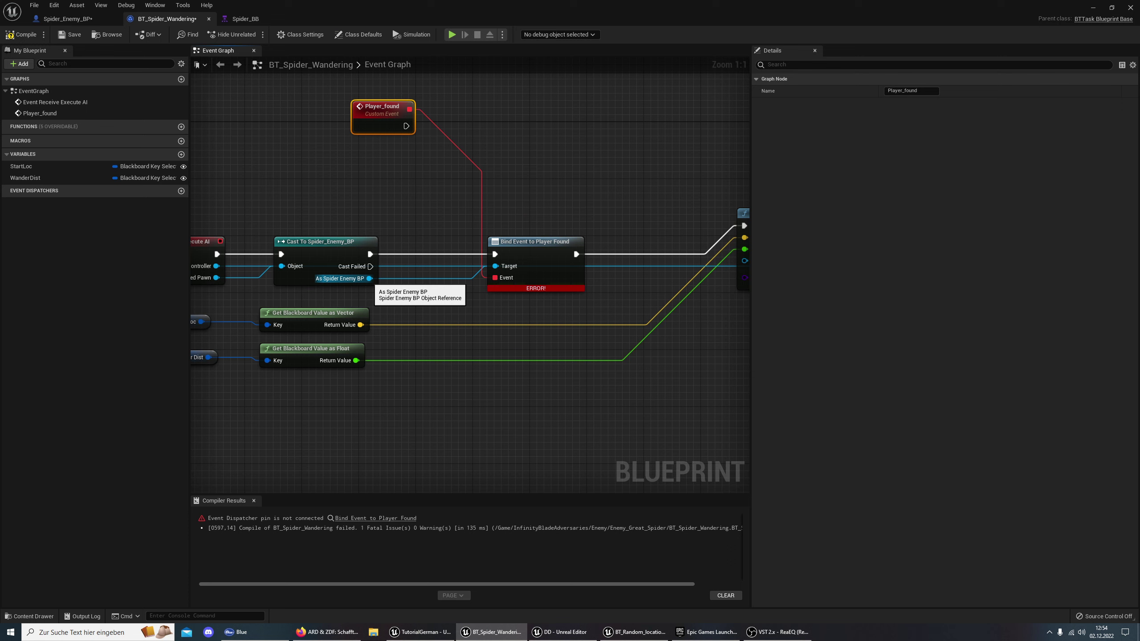
Add a Get Character Movement node from the As Spider Enemy BP cast output
left_click_drag(369, 278, 374, 191)
type("charct")
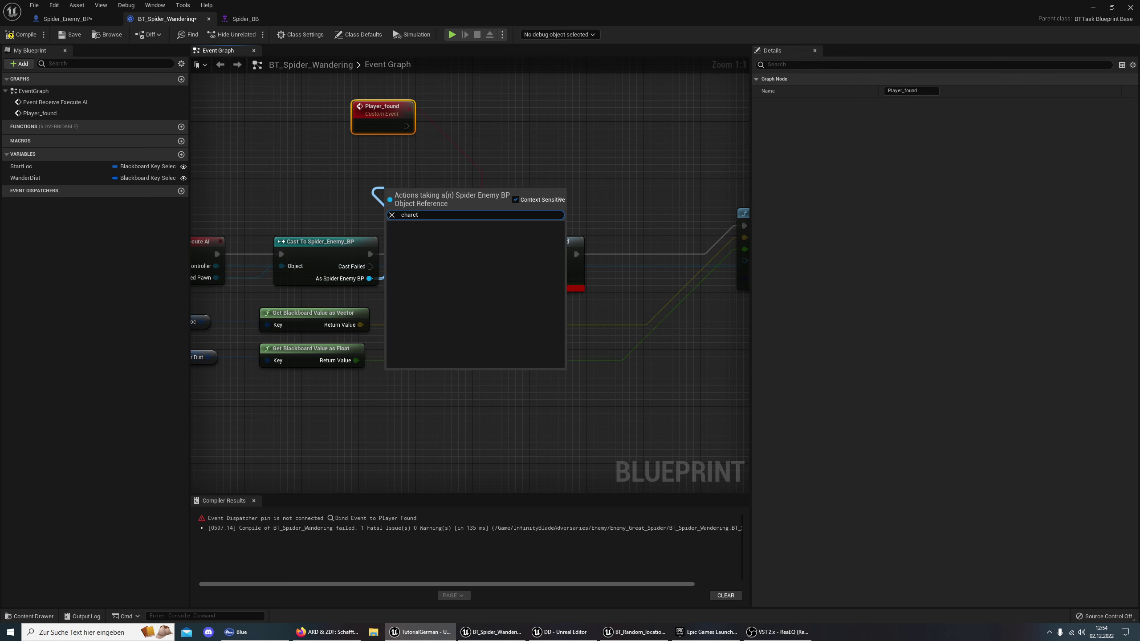
key("BackSpace")
key("BackSpace")
key("BackSpace")
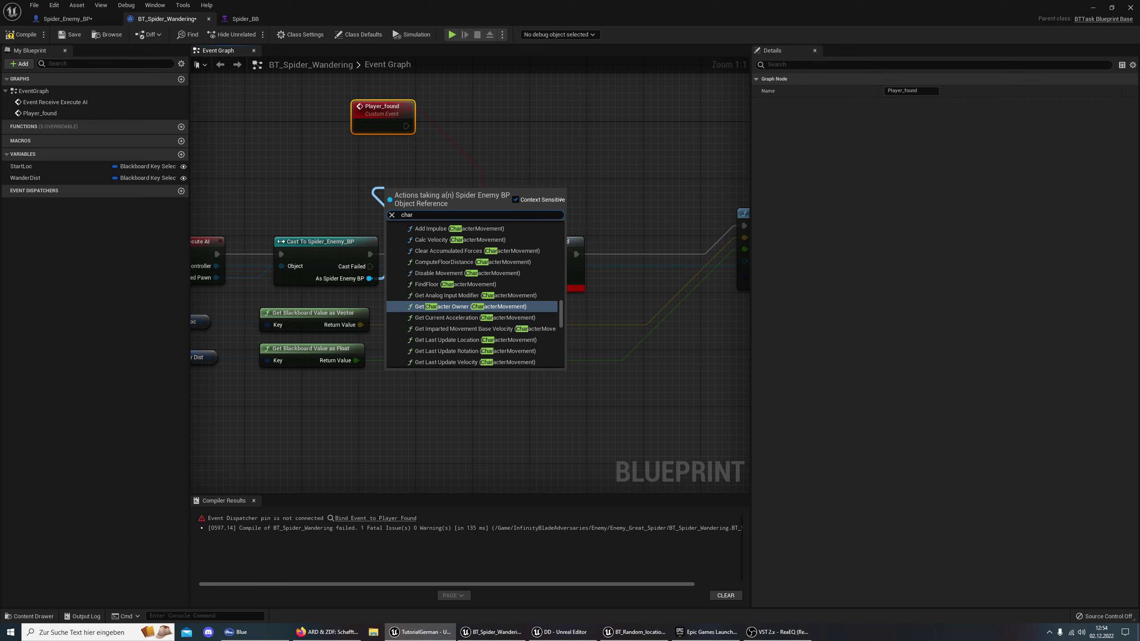
type("ac")
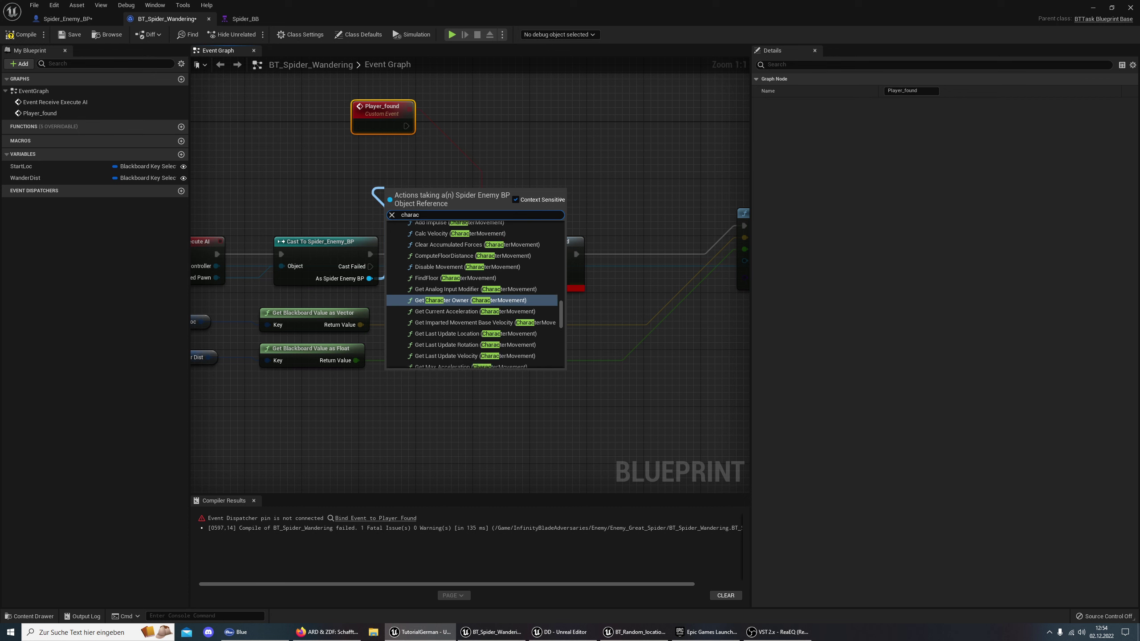
type("ter mo")
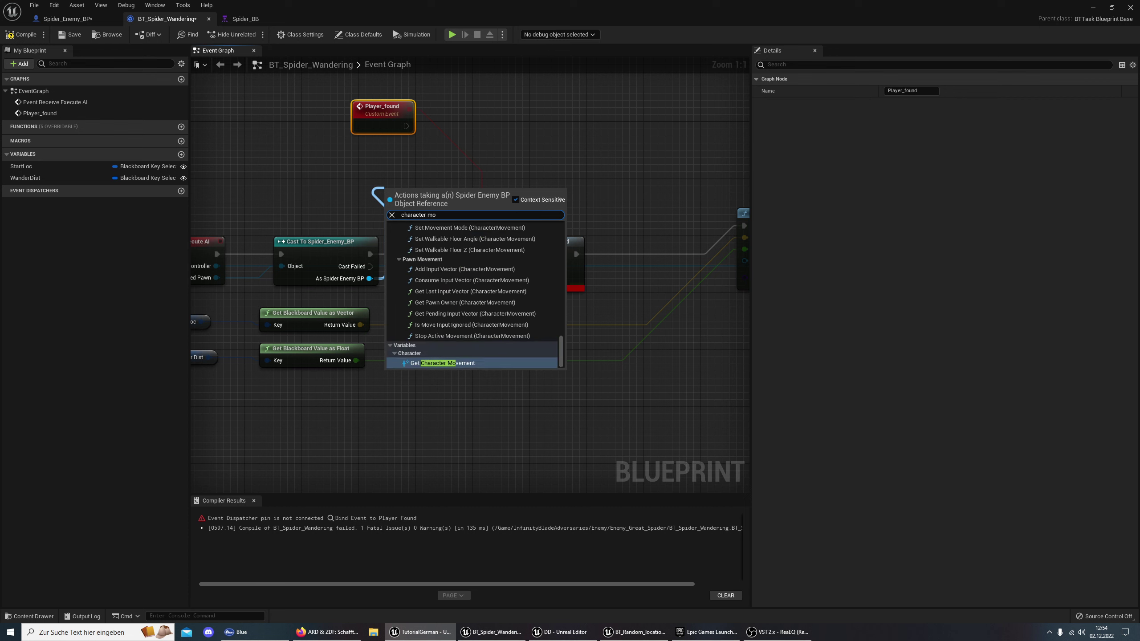
key("Return")
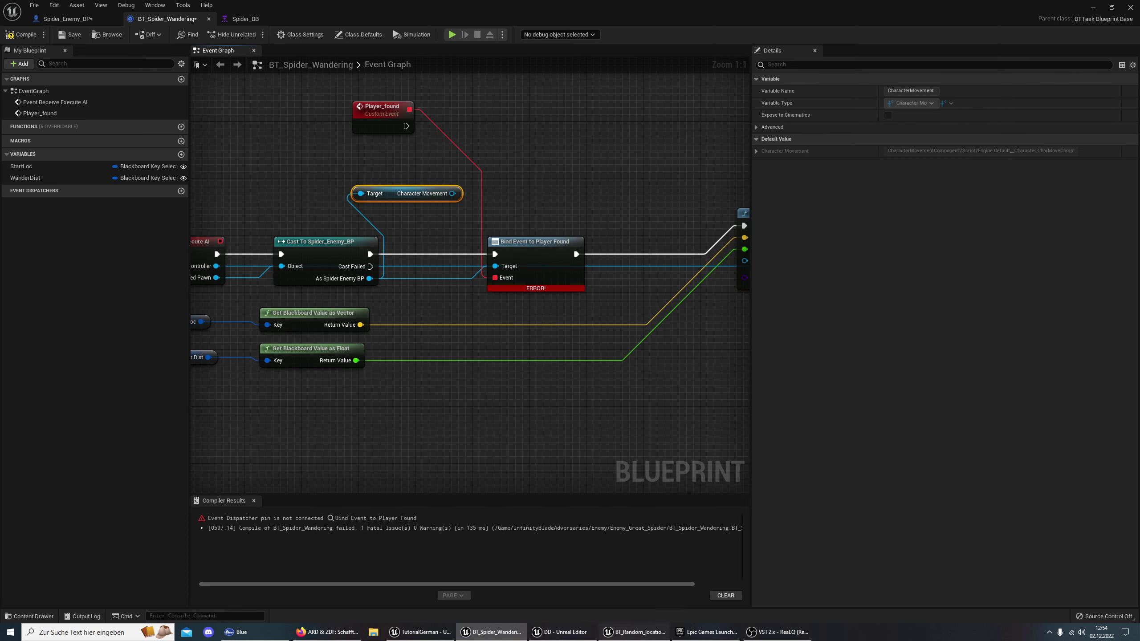
Add Stop Movement Immediately on Character Movement, wire Player_found into it, and compile
left_click(634, 631)
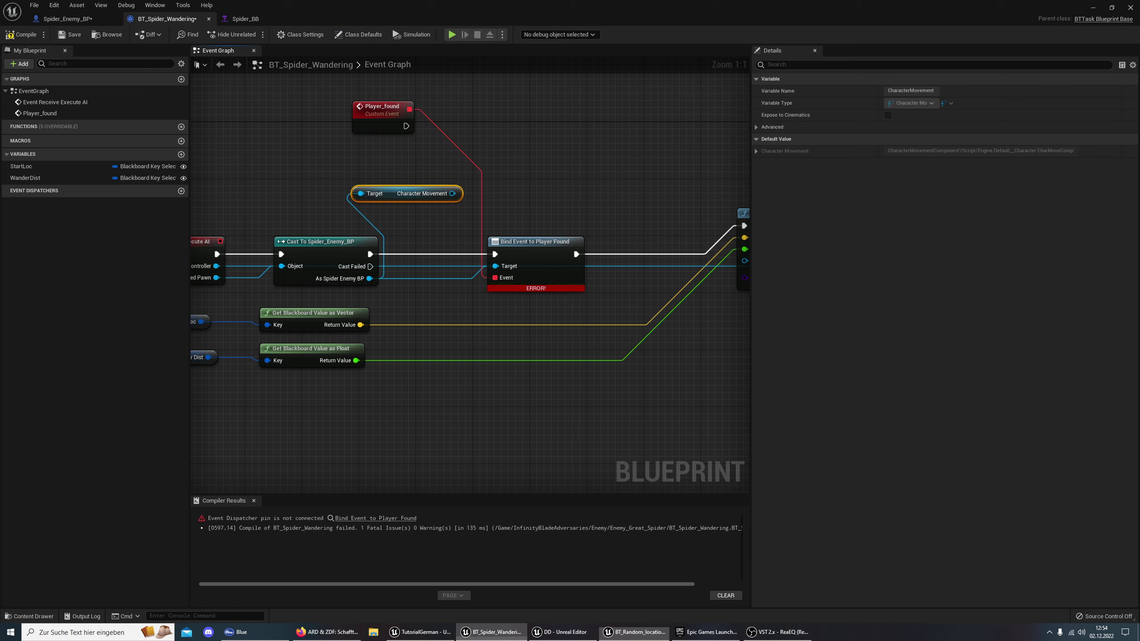
left_click_drag(453, 194, 522, 142)
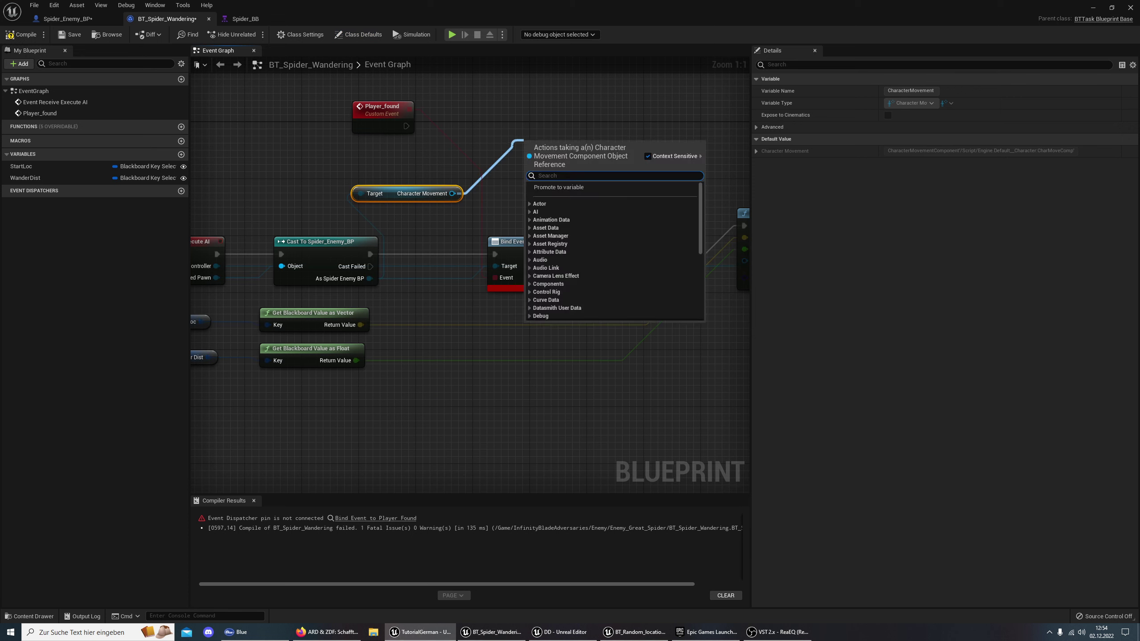
type("stop")
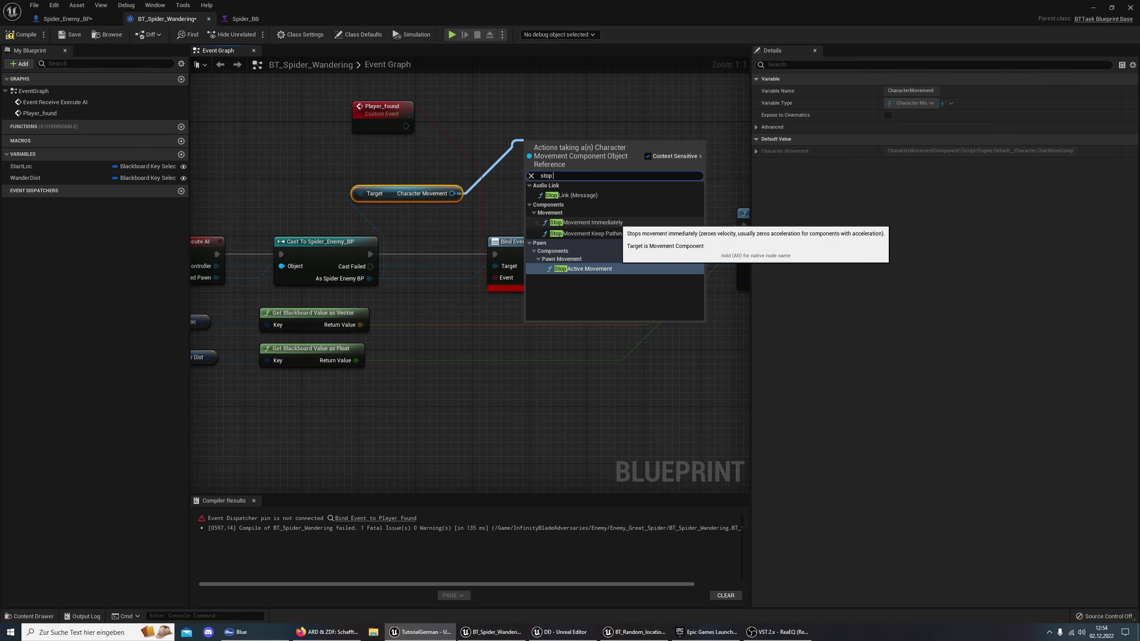
left_click(585, 222)
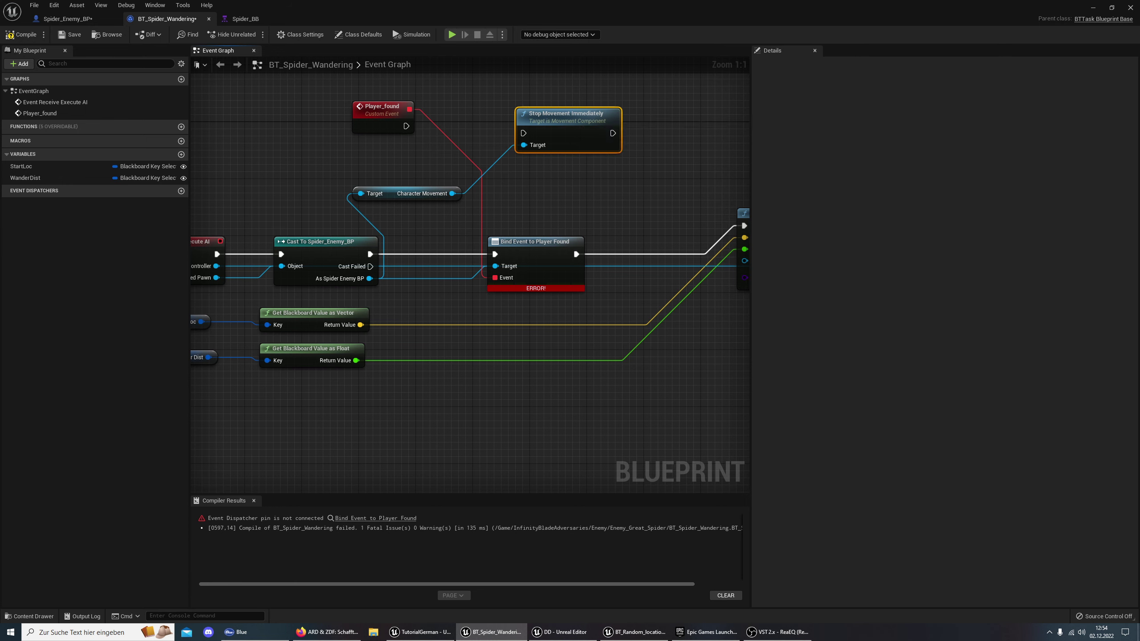
mouse_move(406, 126)
left_mouse_down()
mouse_move(523, 133)
mouse_move(567, 107)
left_mouse_up()
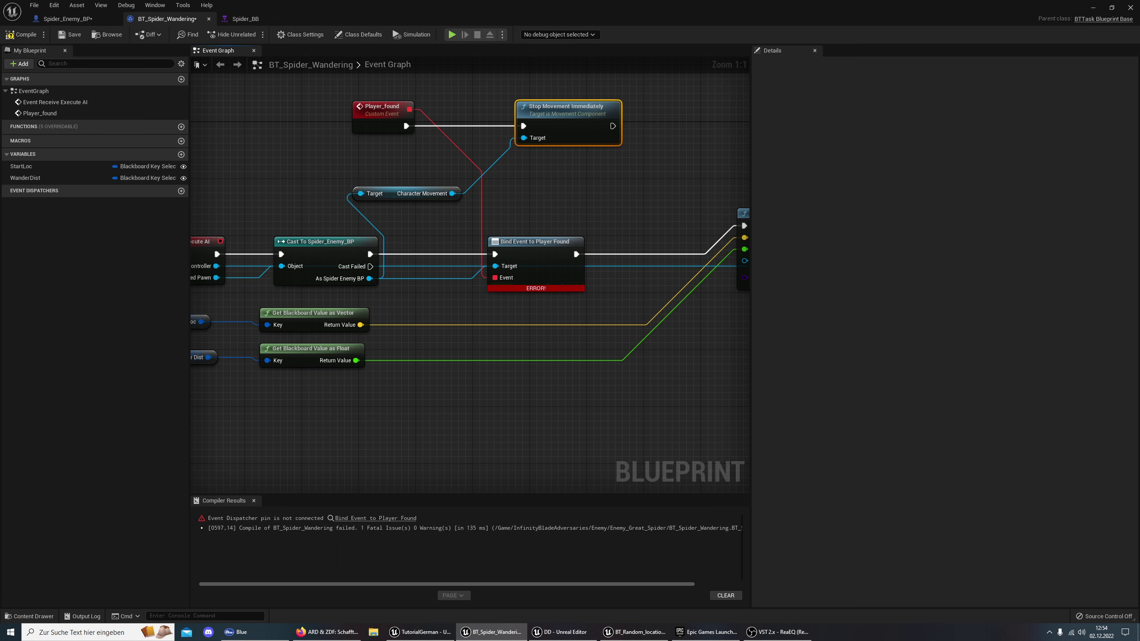
left_click(20, 34)
Trace On See Pawn to Call Player Found in Spider_Enemy_BP, then return to BT_Spider_Wandering
right_click_drag(520, 165, 404, 163)
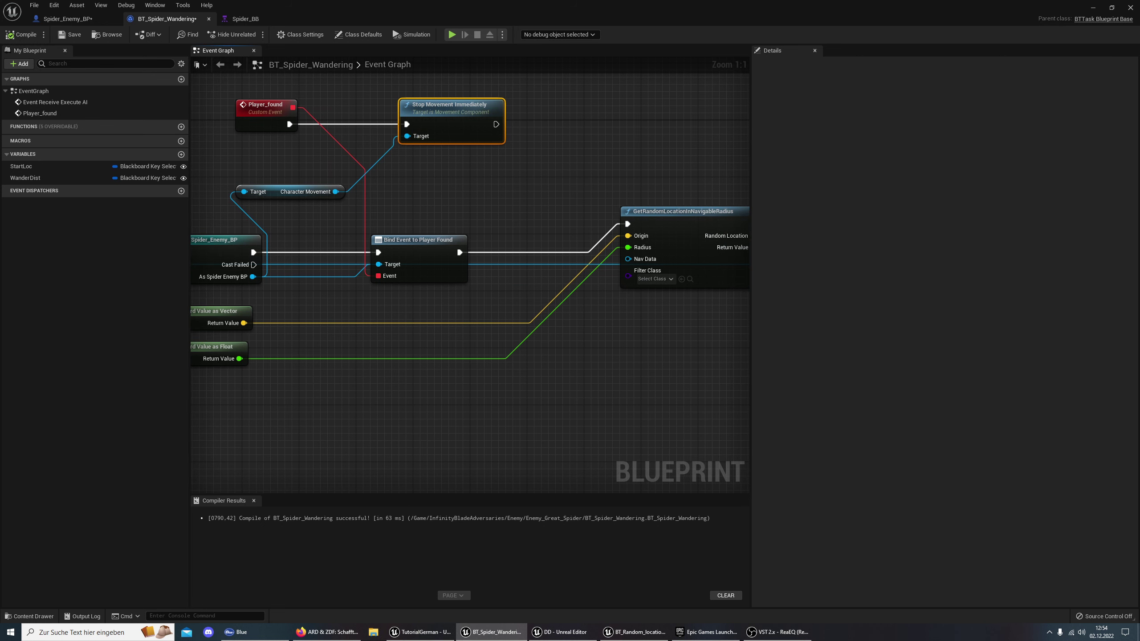
right_click_drag(445, 205, 555, 204)
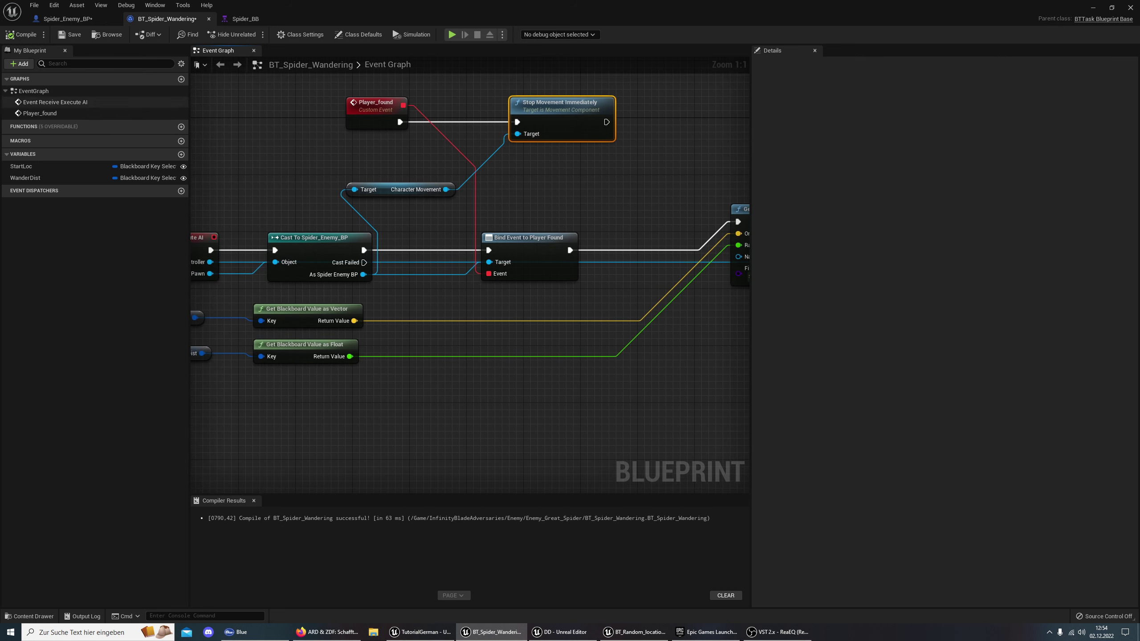
left_click(67, 19)
right_click_drag(759, 197, 771, 190)
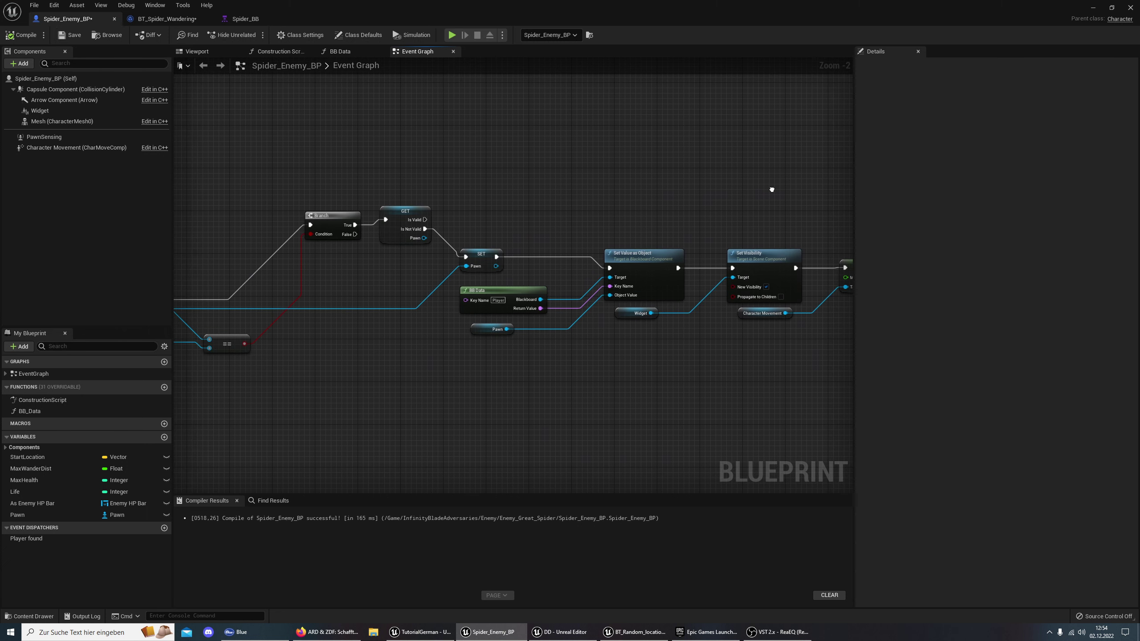
right_click_drag(446, 180, 606, 178)
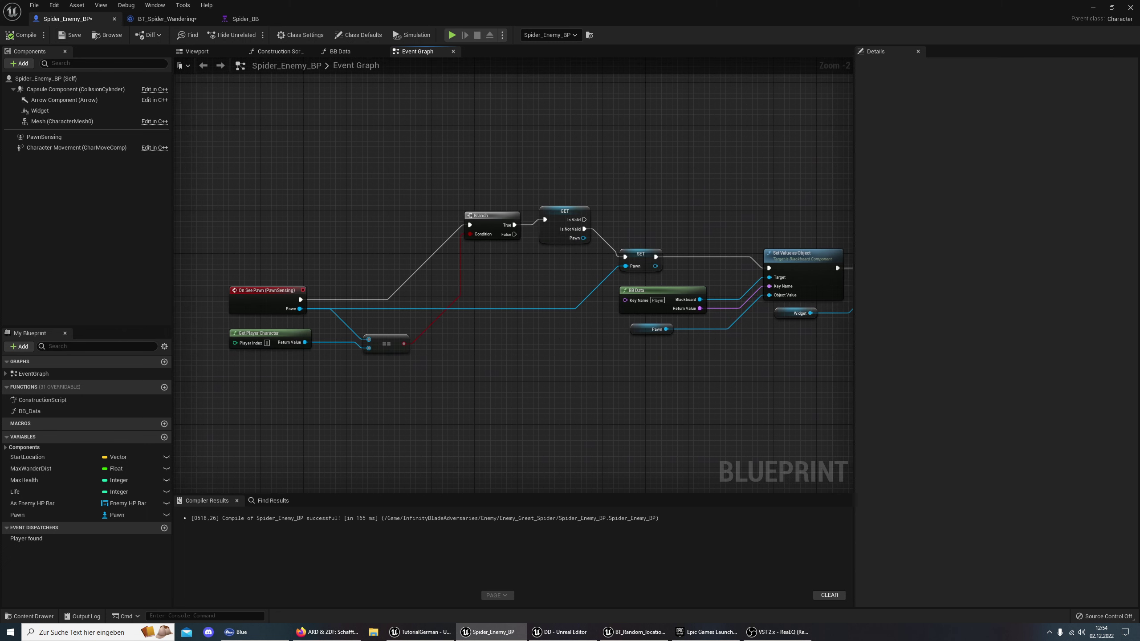
right_click_drag(496, 183, 251, 183)
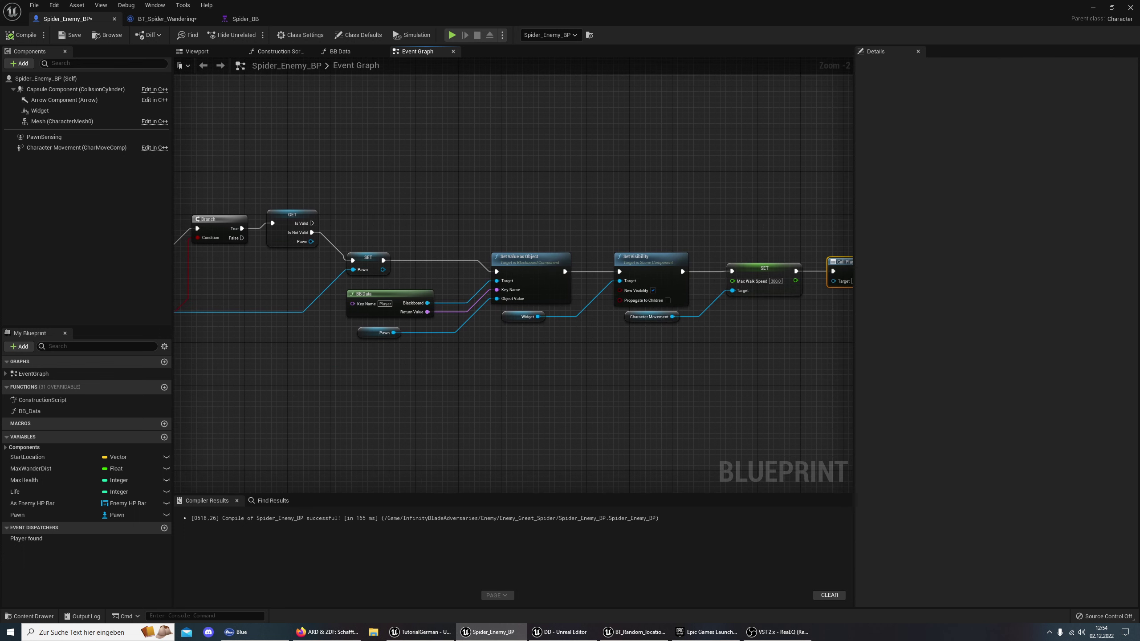
right_click_drag(495, 183, 325, 183)
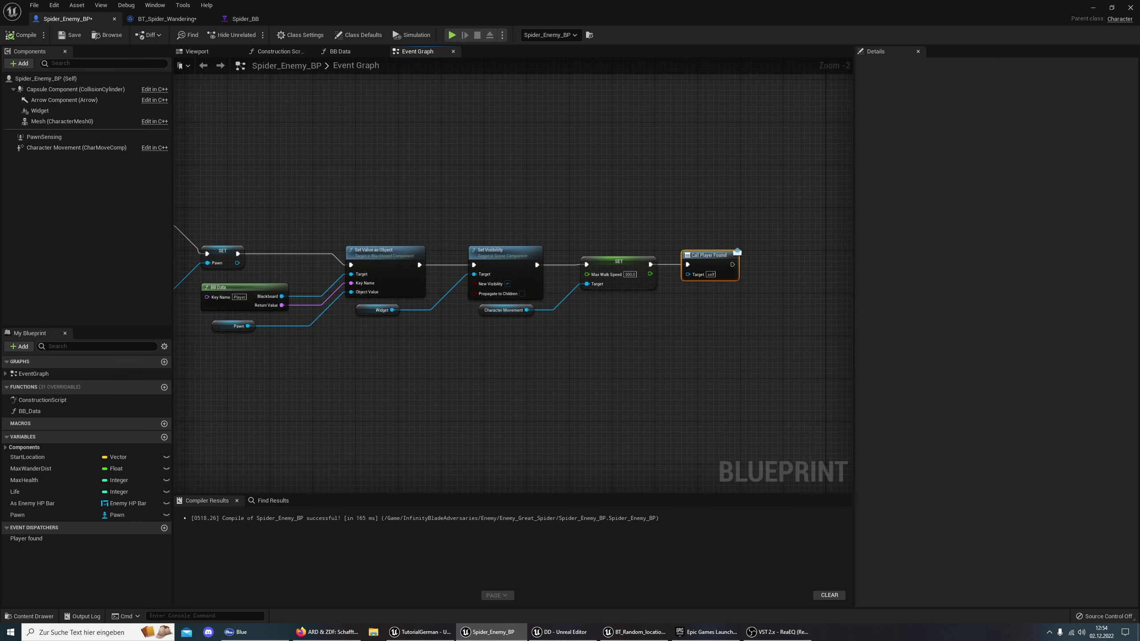
left_click(167, 19)
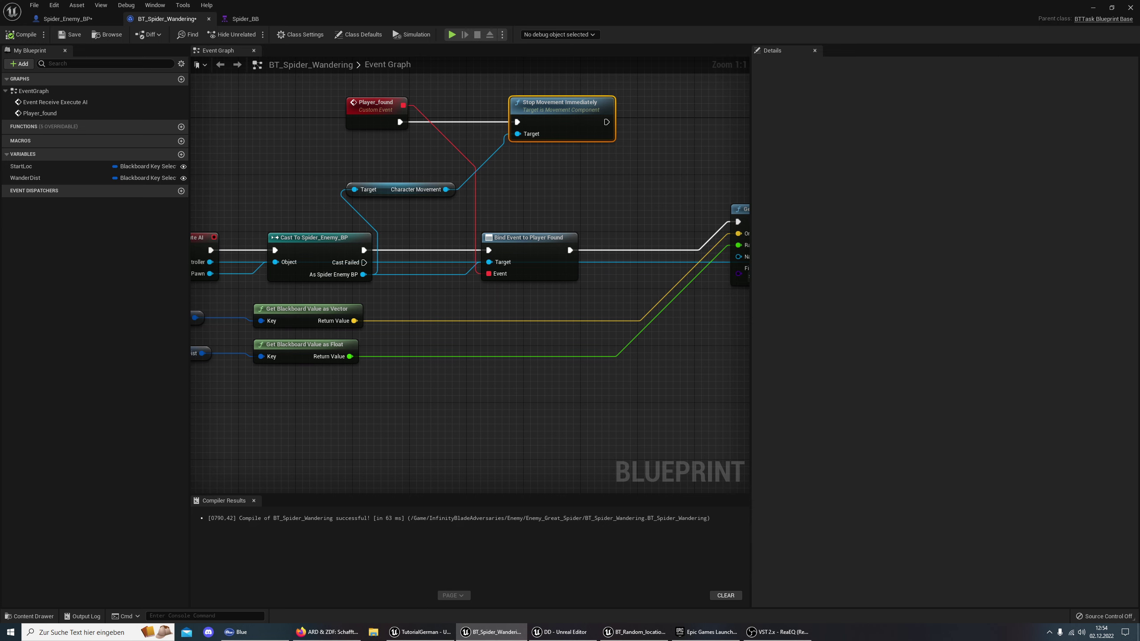
Show Spider_B_Tree from Spider_BB and inspect the chase branch's Simple Parallel, Move To and BT_Spider_Focus
left_click(245, 18)
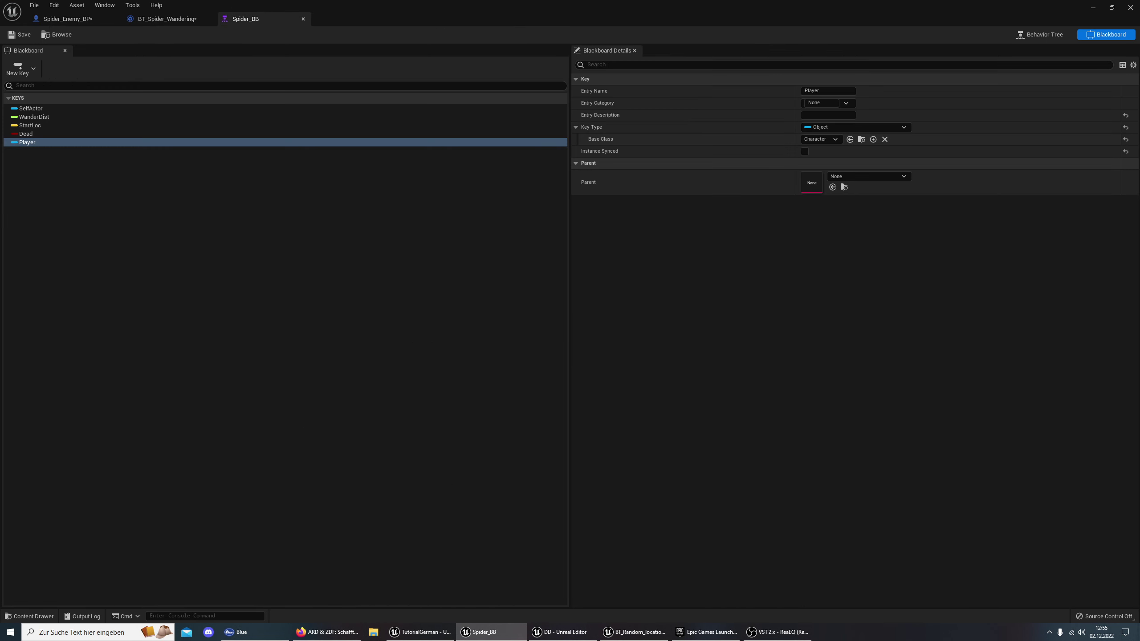
left_click(1039, 34)
right_click_drag(652, 278, 636, 228)
left_click(520, 307)
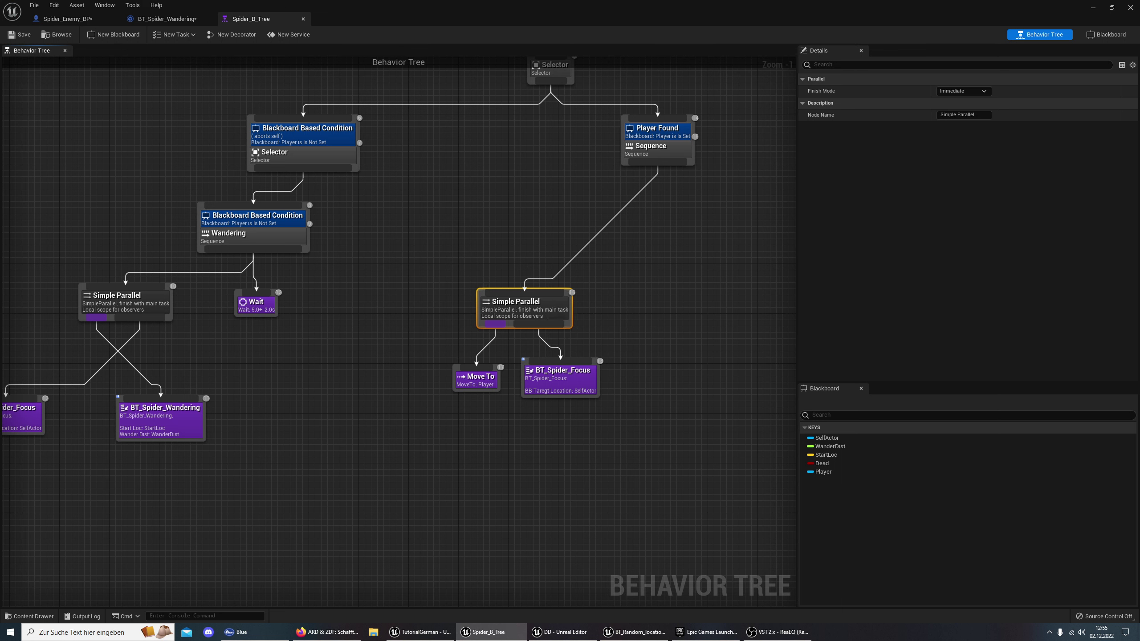
left_click(469, 380)
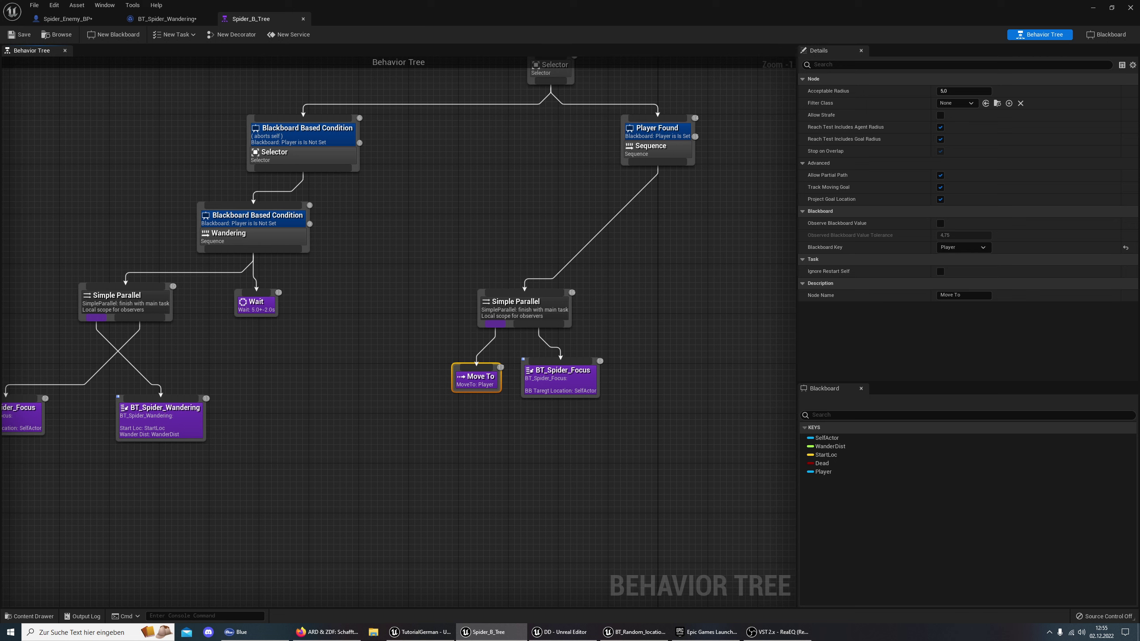
left_click(570, 387)
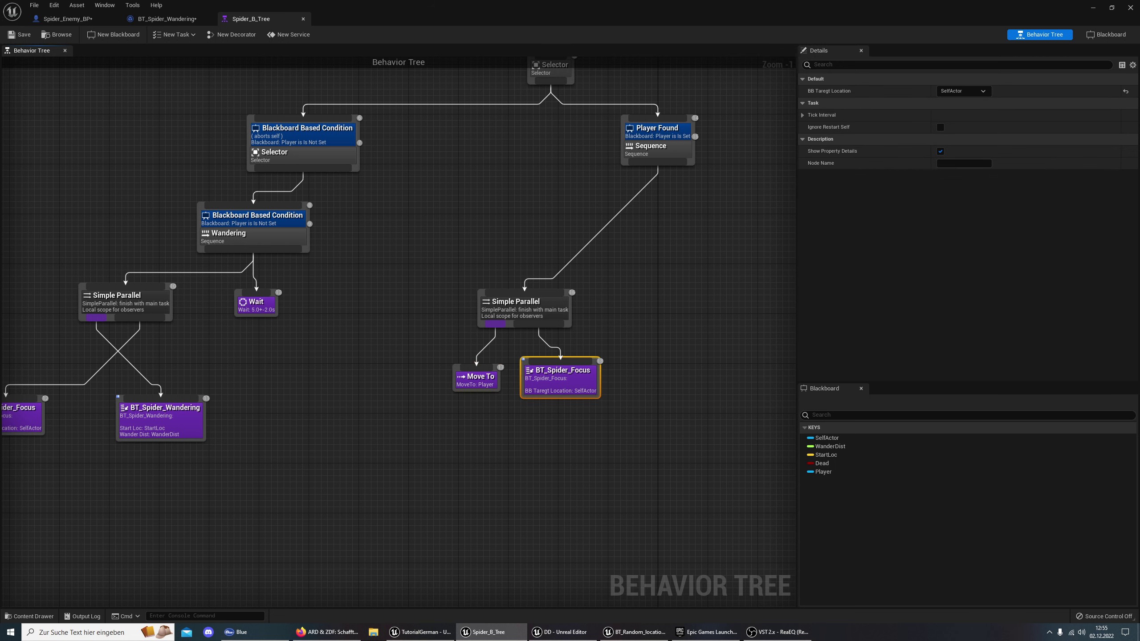
Inspect the wander branch's focus task, the is-not-dead and Is dead nodes, and the Player-not-set condition
right_click_drag(9, 430, 243, 424)
left_click(243, 425)
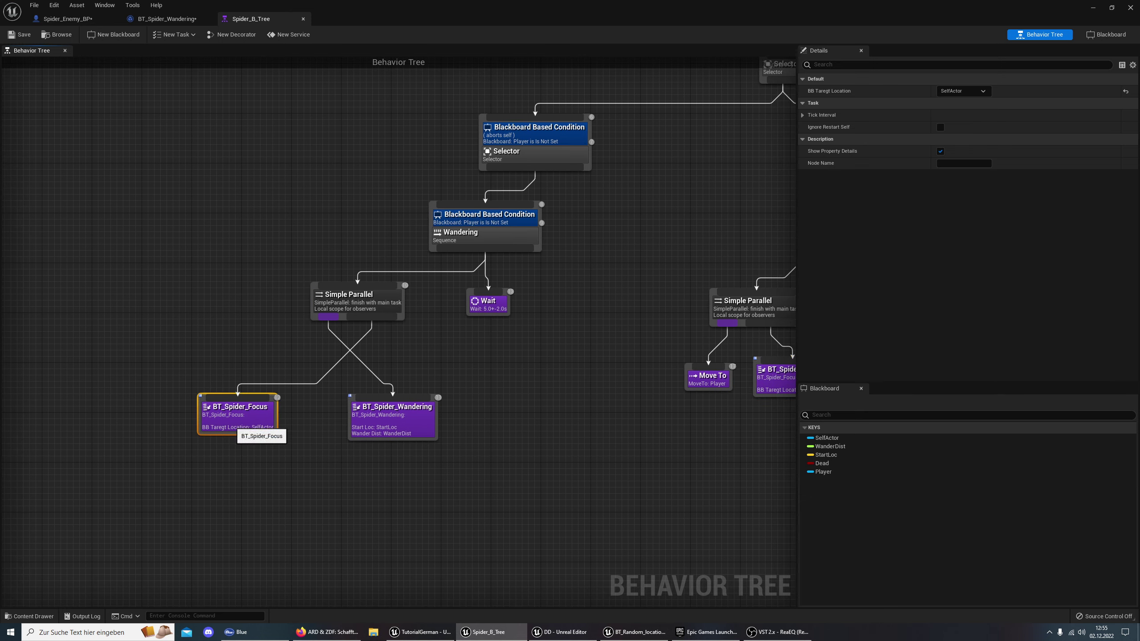
right_click_drag(679, 237, 394, 373)
mouse_move(490, 321)
right_mouse_down()
mouse_move(464, 333)
mouse_move(415, 399)
right_mouse_up()
scroll(527, 368, "down", 1)
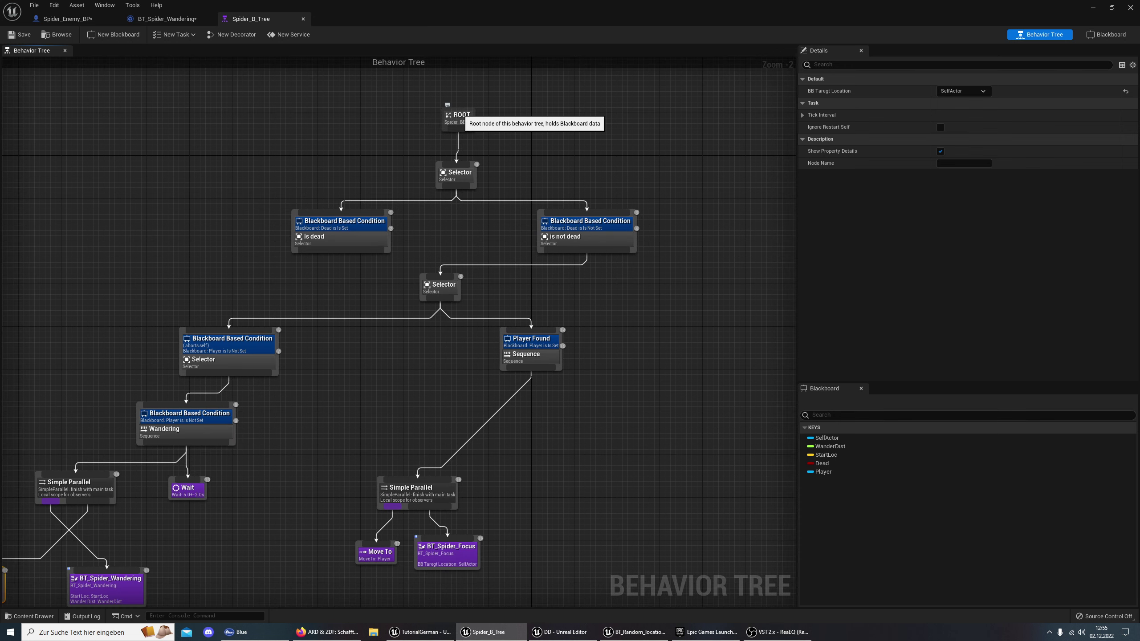
left_click(576, 225)
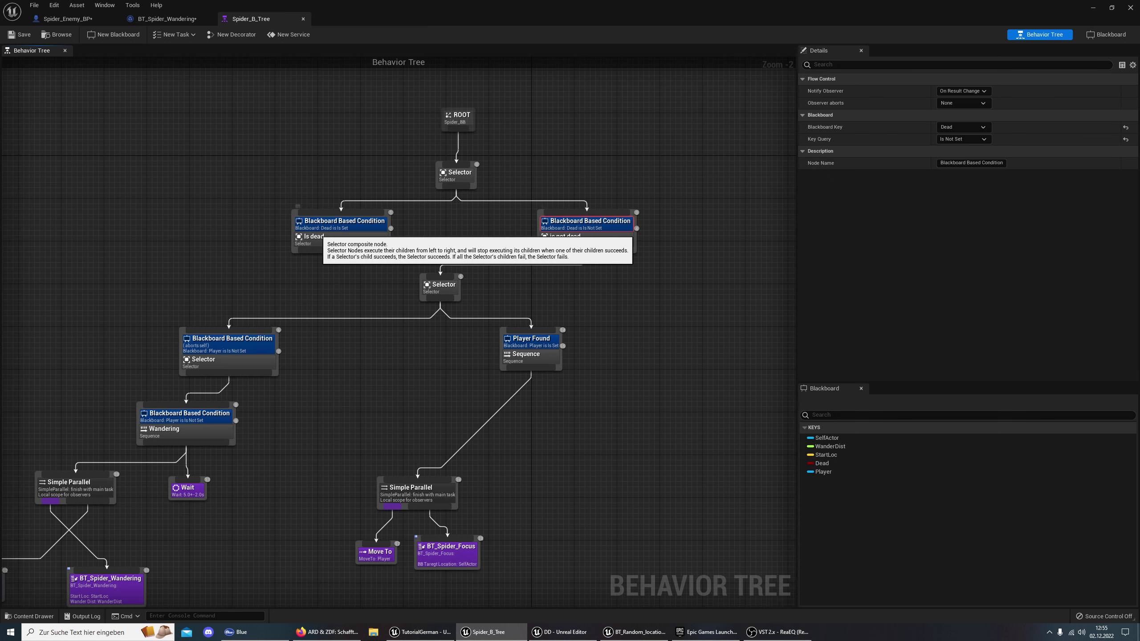
left_click(316, 239)
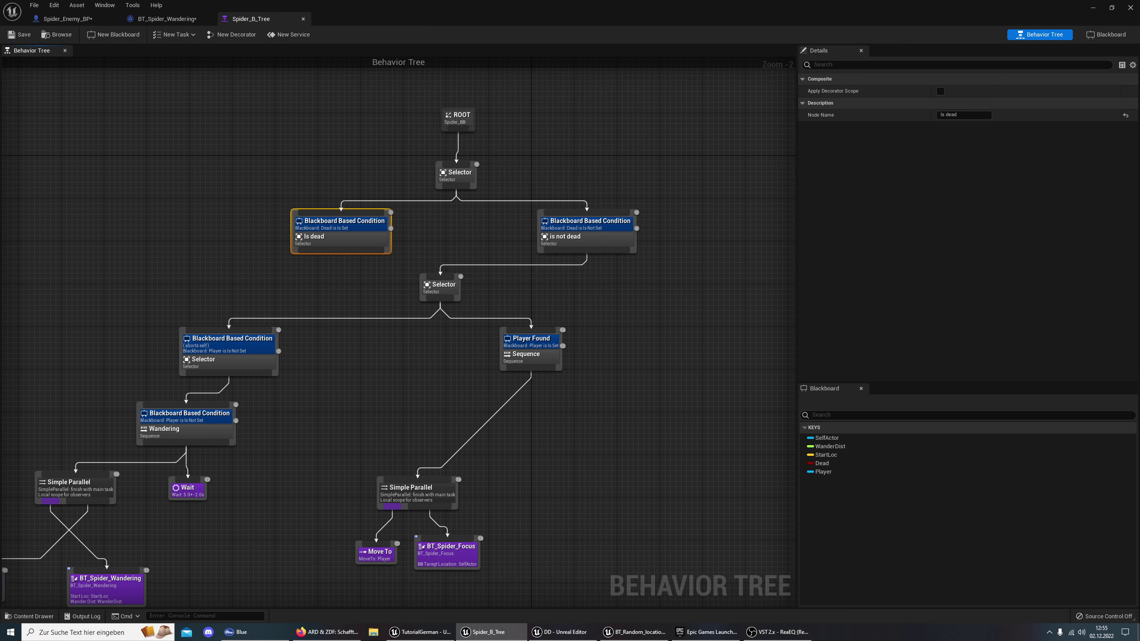
left_click(439, 287)
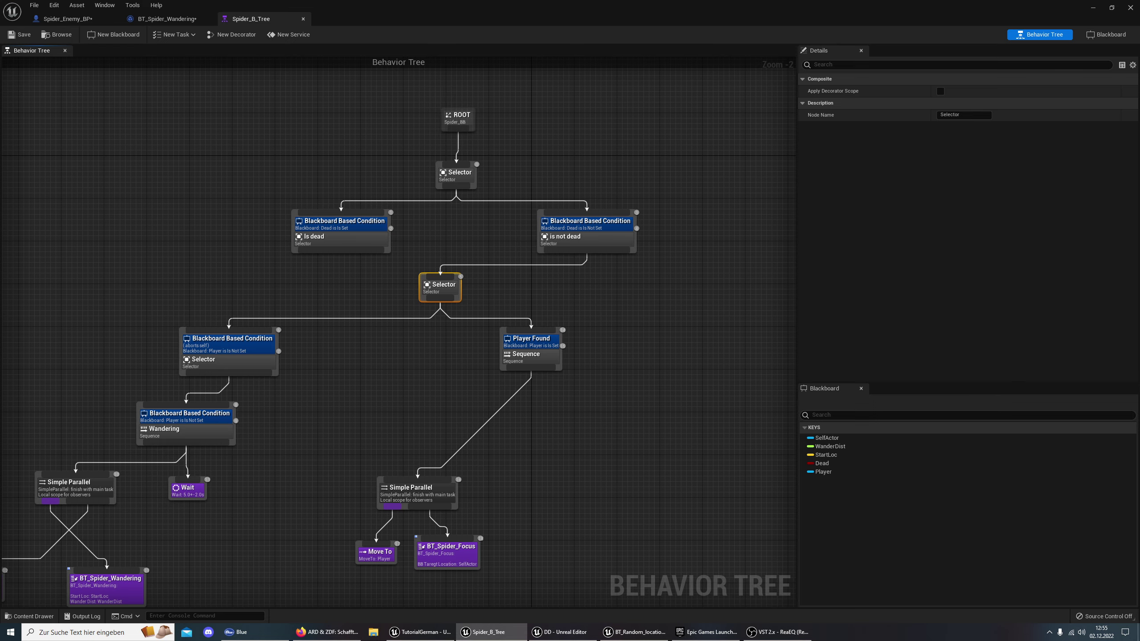
right_click_drag(440, 296, 450, 246)
left_click(242, 290)
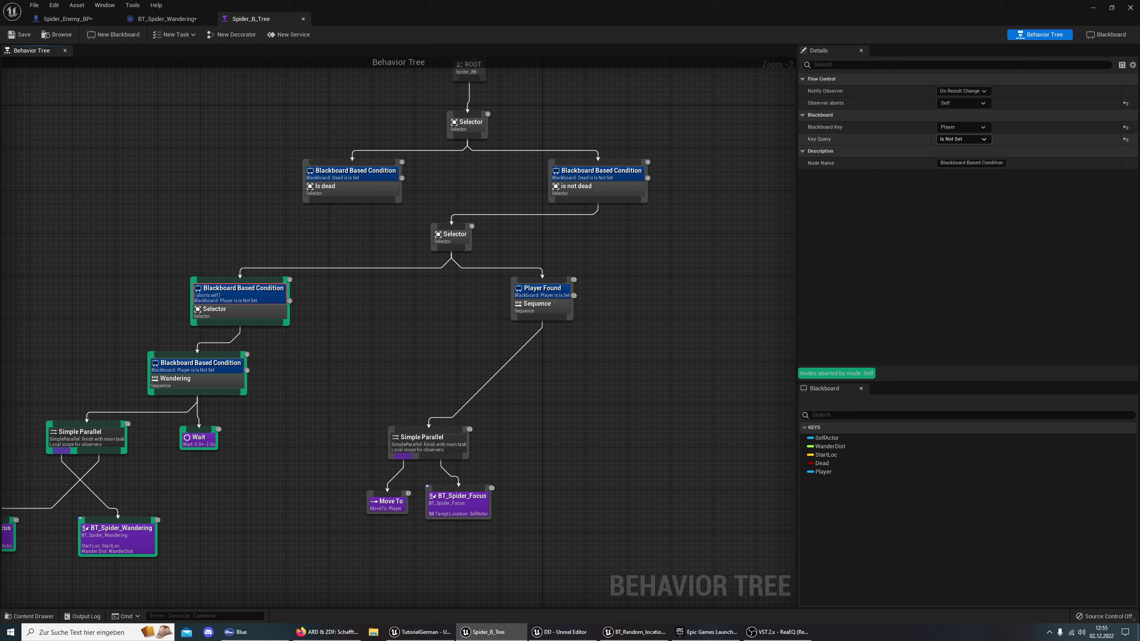
Set the Player-not-set Blackboard condition's Observer aborts back to Self
right_click_drag(166, 420, 244, 343)
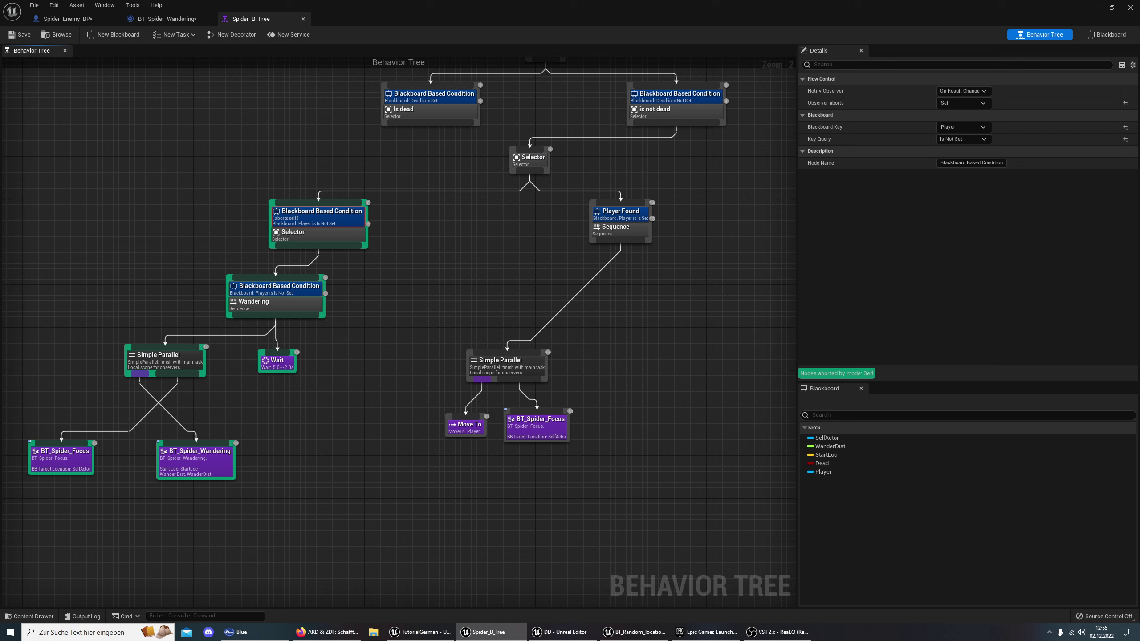
left_click(962, 103)
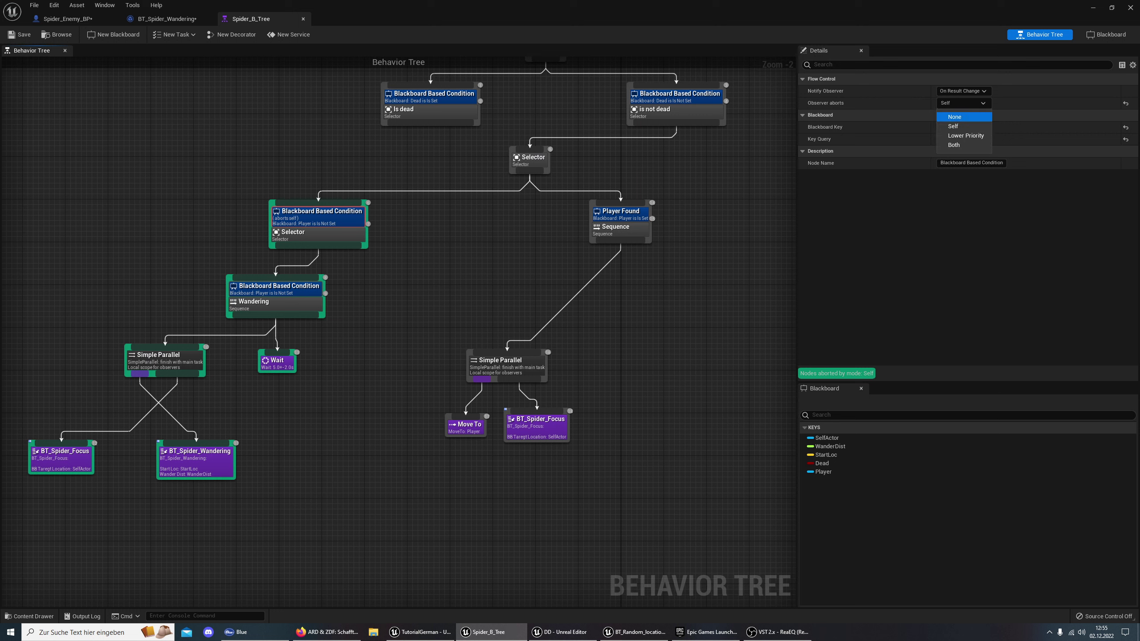
left_click(954, 117)
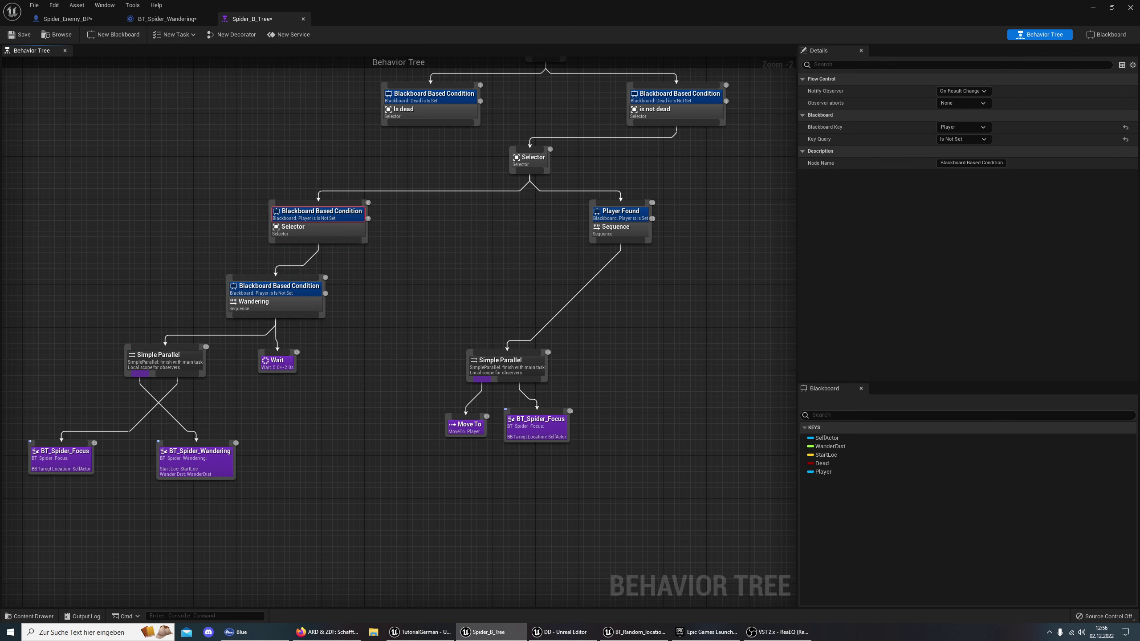
left_click(963, 102)
left_click(954, 125)
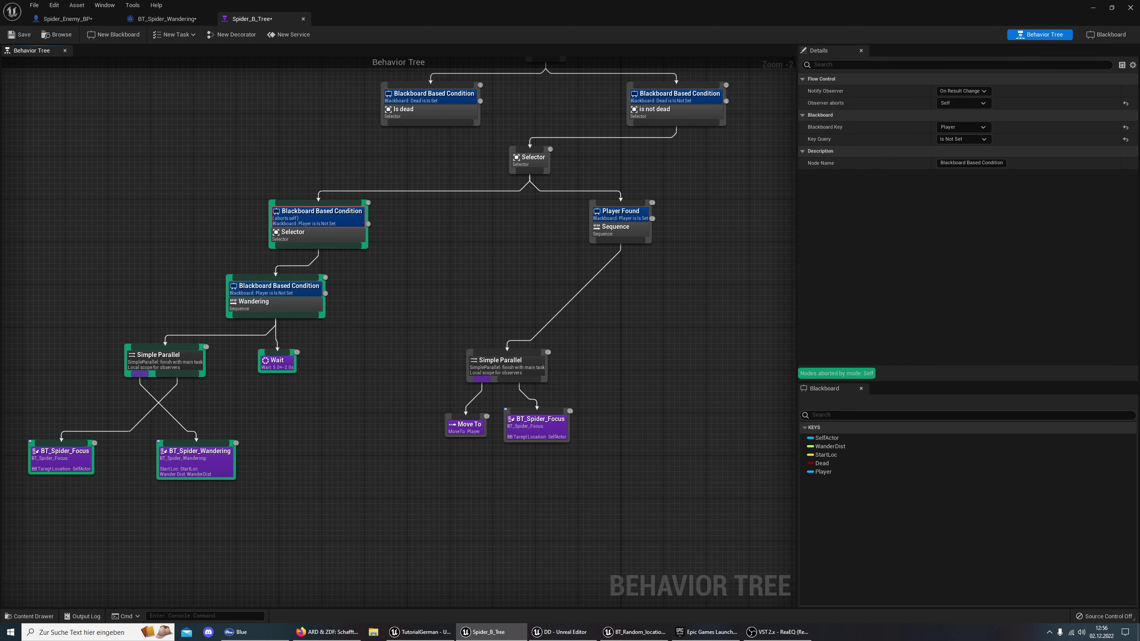
Select the Player Found condition to review its settings
right_click_drag(538, 314, 408, 340)
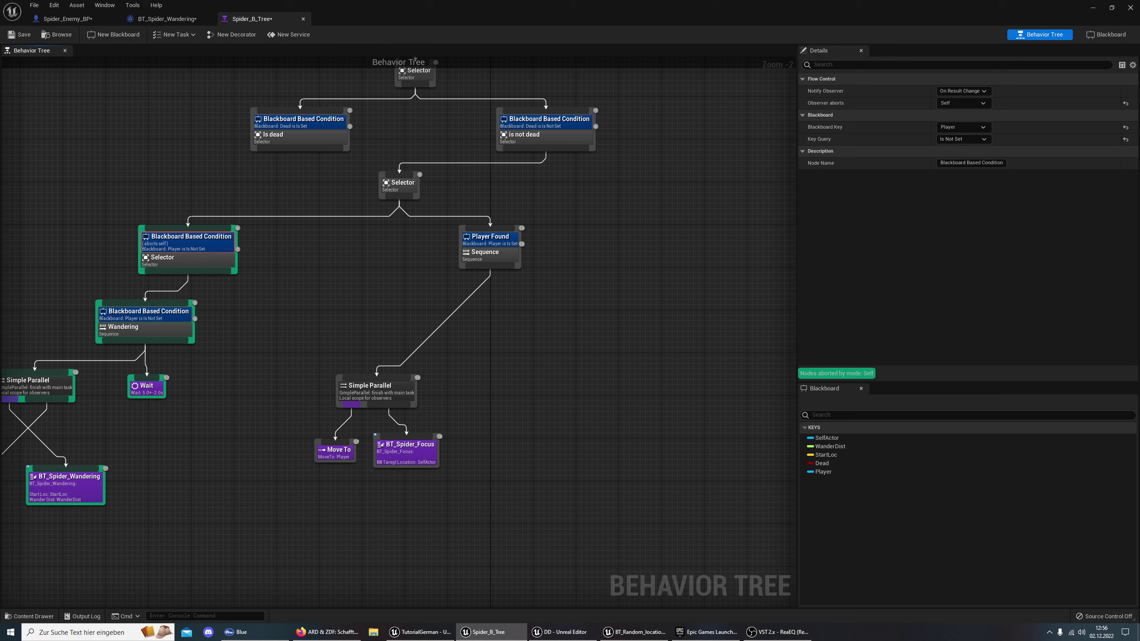
left_click(469, 237)
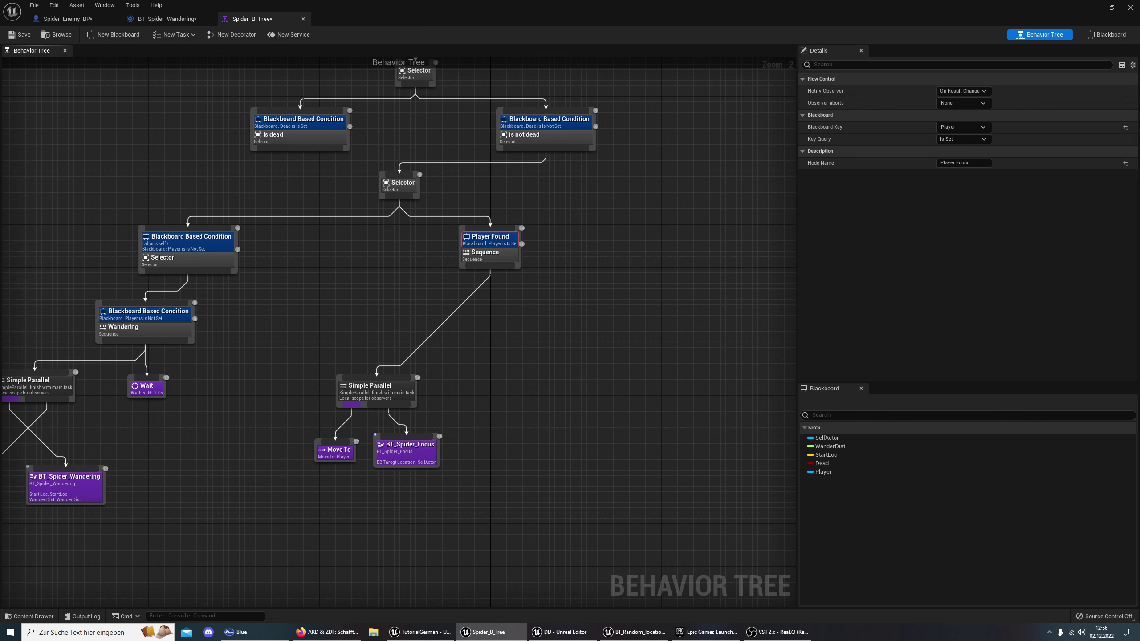
scroll(618, 321, "up", 1)
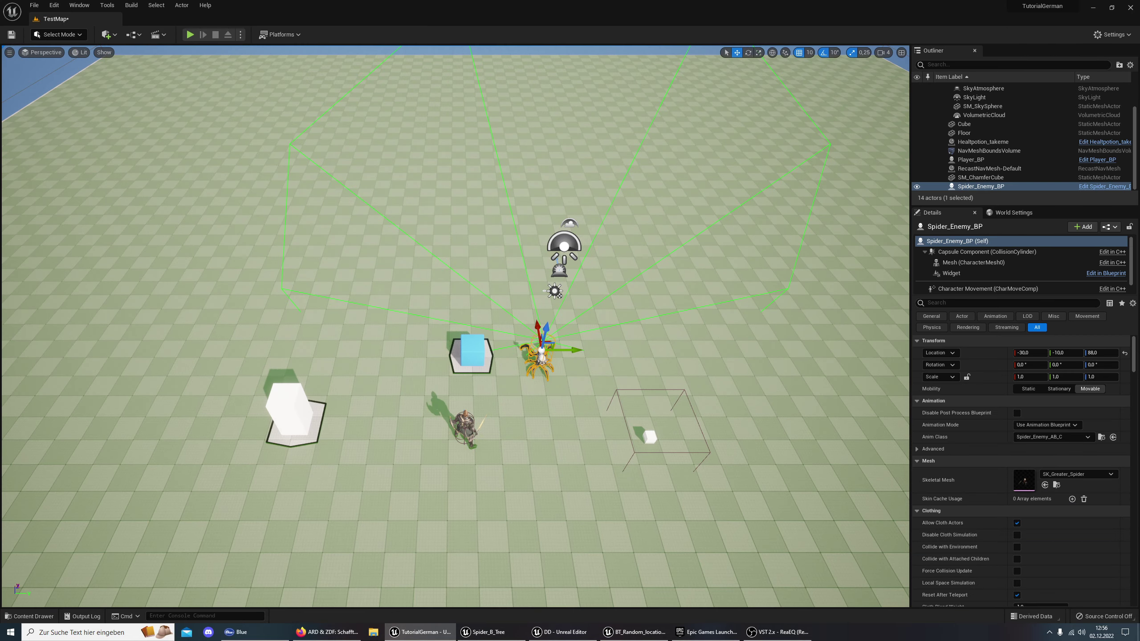
Run a short TestMap play session, stop it with Esc, and return to Spider_B_Tree
left_click(189, 35)
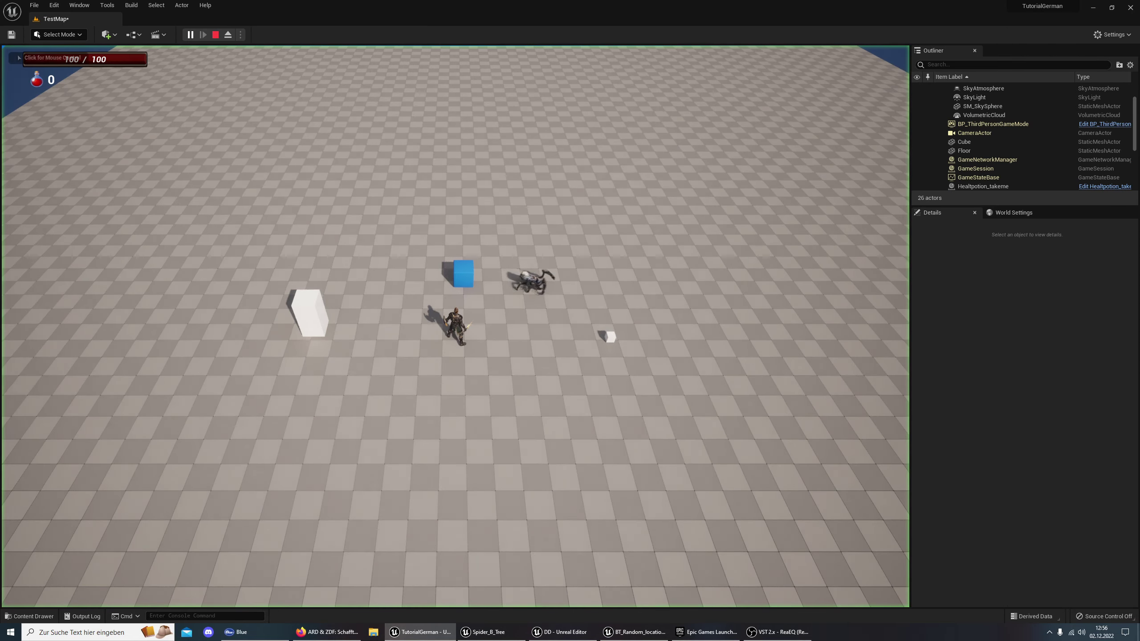
left_click(455, 325)
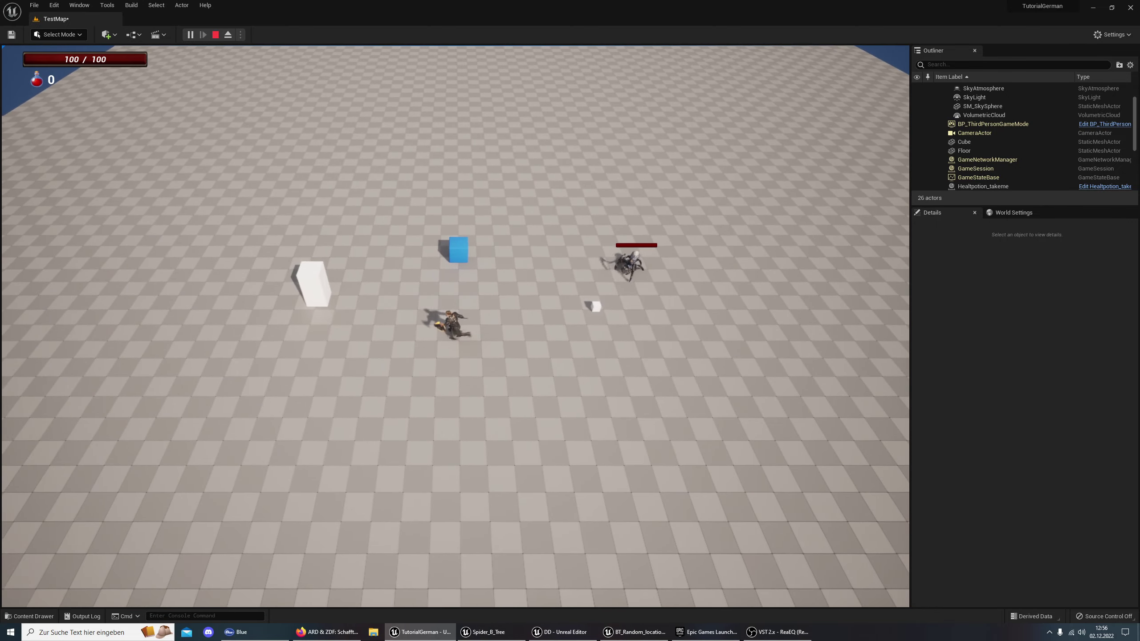
key("Escape")
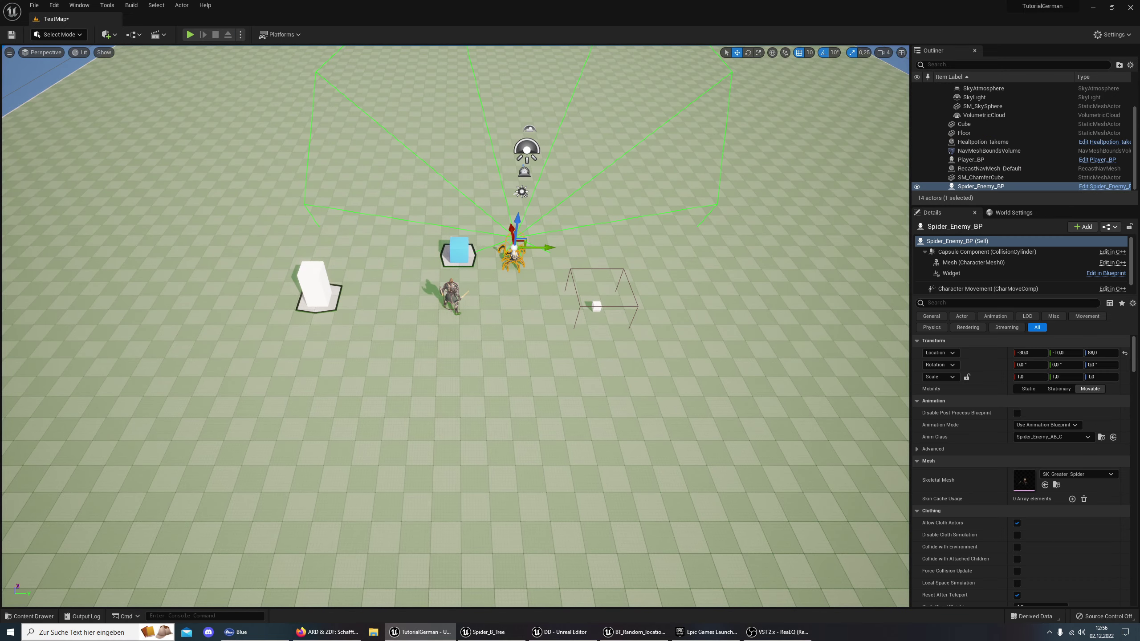
left_click(489, 631)
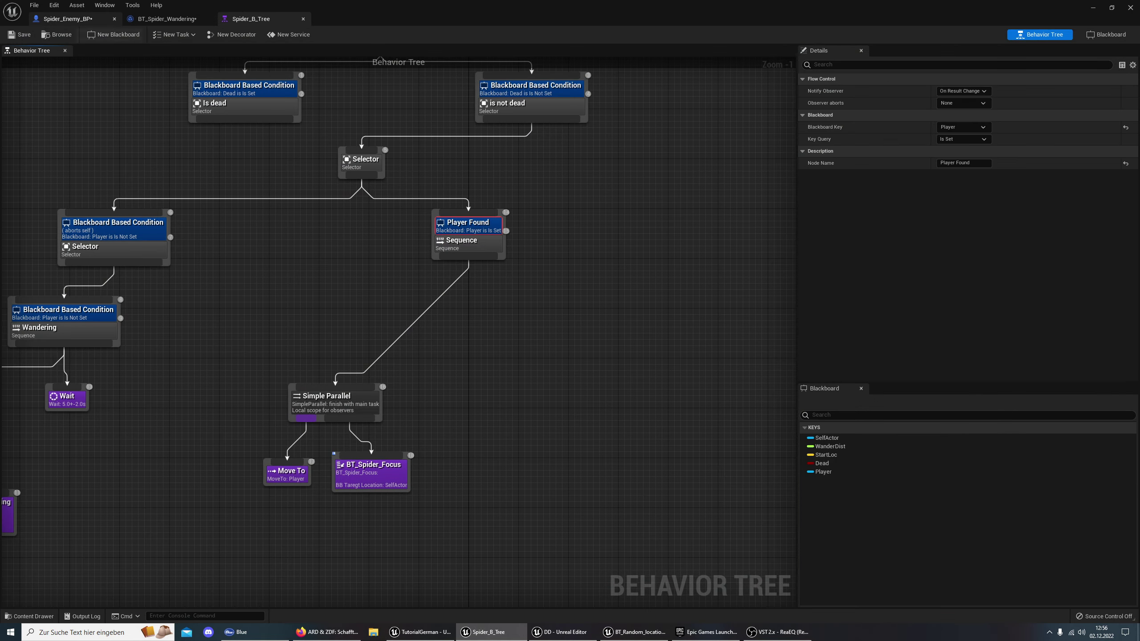
Uncheck Use Controller Rotation Yaw in Spider_Enemy_BP's Class Defaults and select Character Movement
left_click(67, 18)
scroll(631, 183, "up", 2)
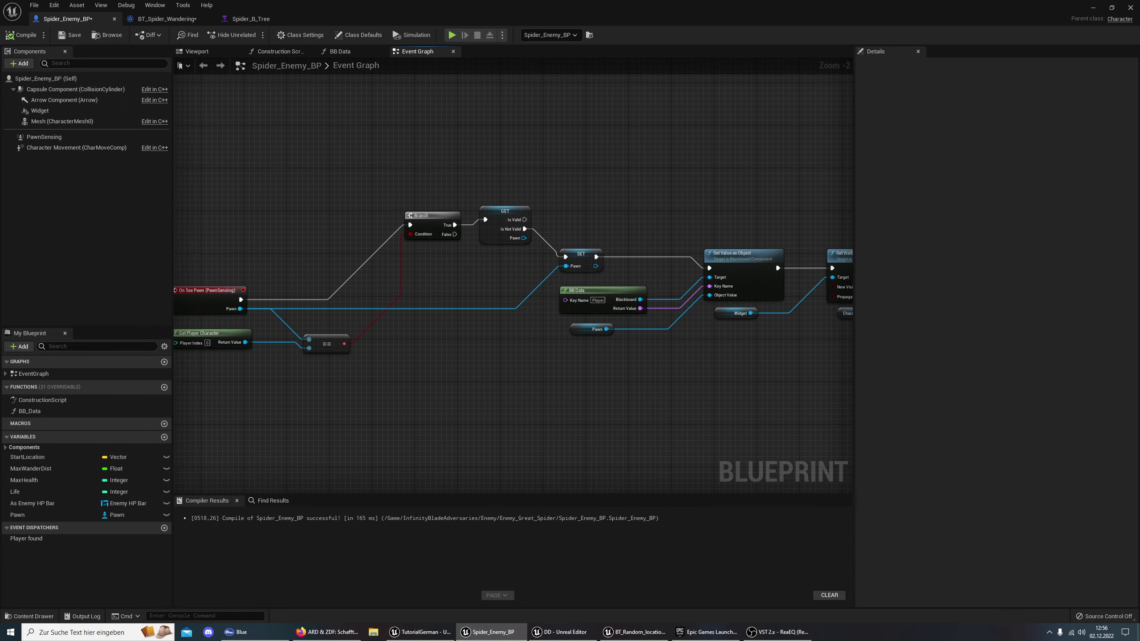
right_click_drag(449, 314, 555, 323)
left_click(50, 78)
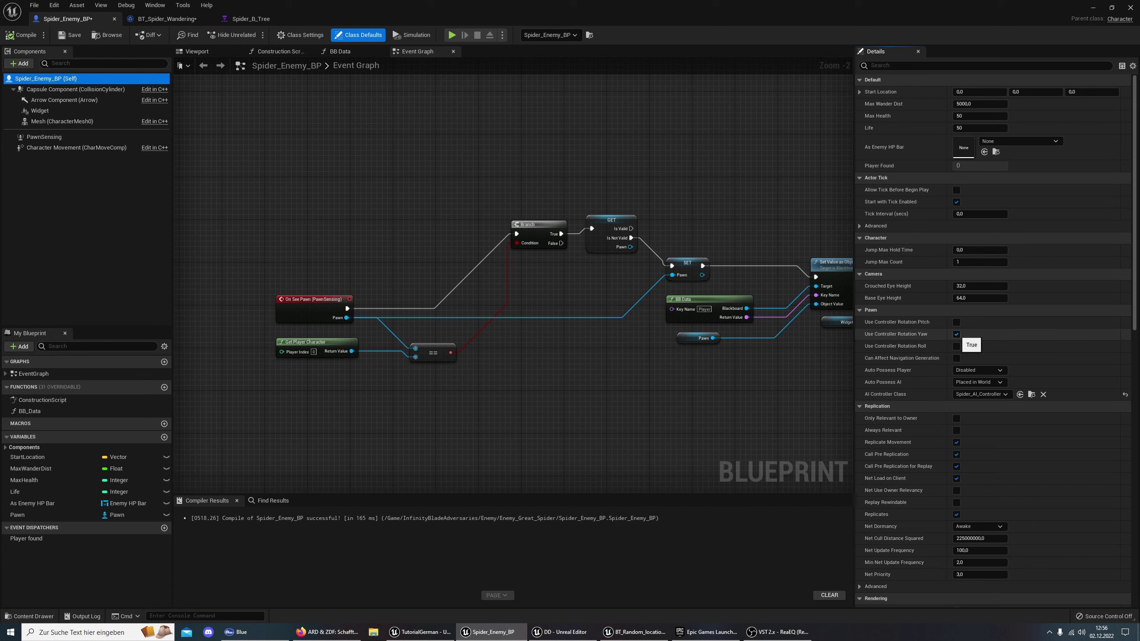
left_click(956, 334)
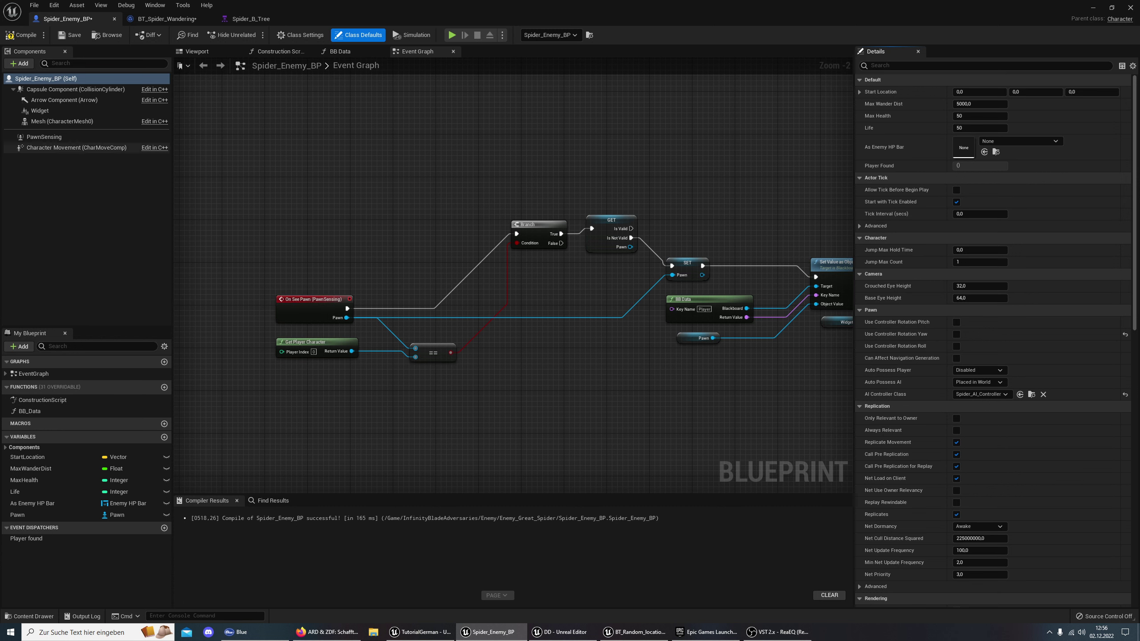
left_click(67, 148)
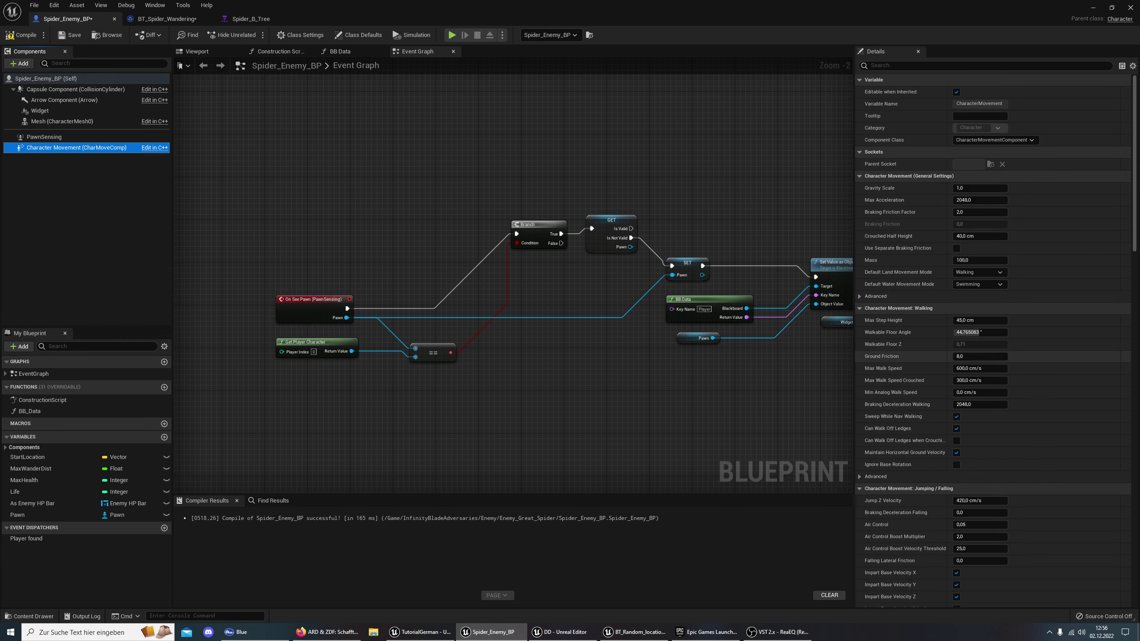
Set Character Movement's Rotation Rate Z to 180 and enable Orient Rotation to Movement
scroll(901, 356, "down", 5)
scroll(902, 356, "down", 5)
scroll(902, 356, "down", 5)
scroll(902, 357, "down", 3)
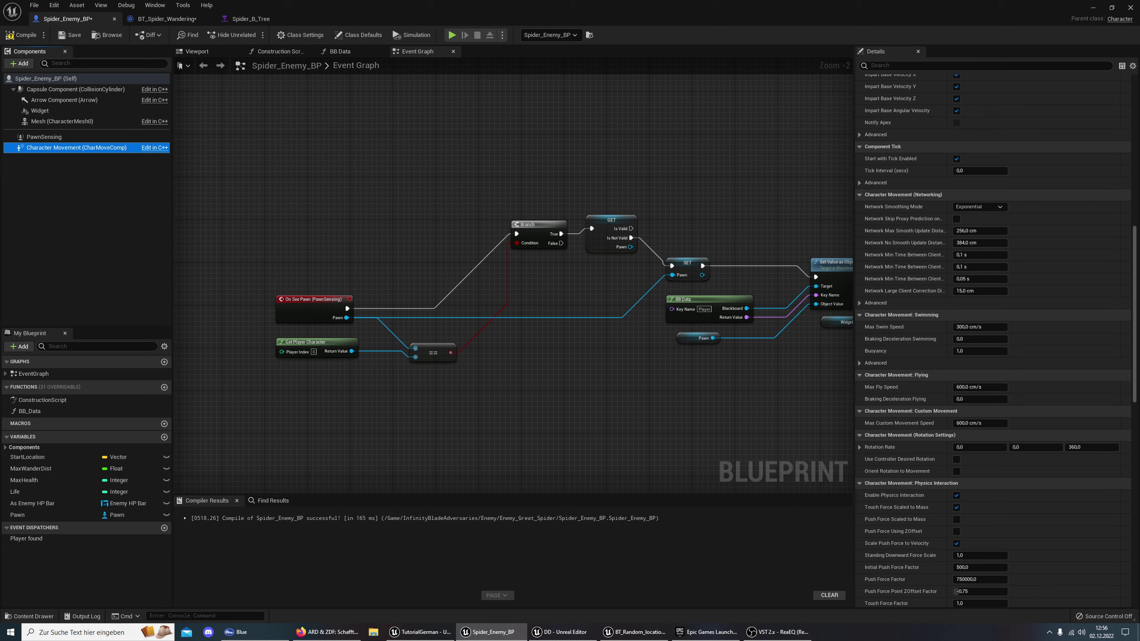
left_click(1090, 447)
type("180")
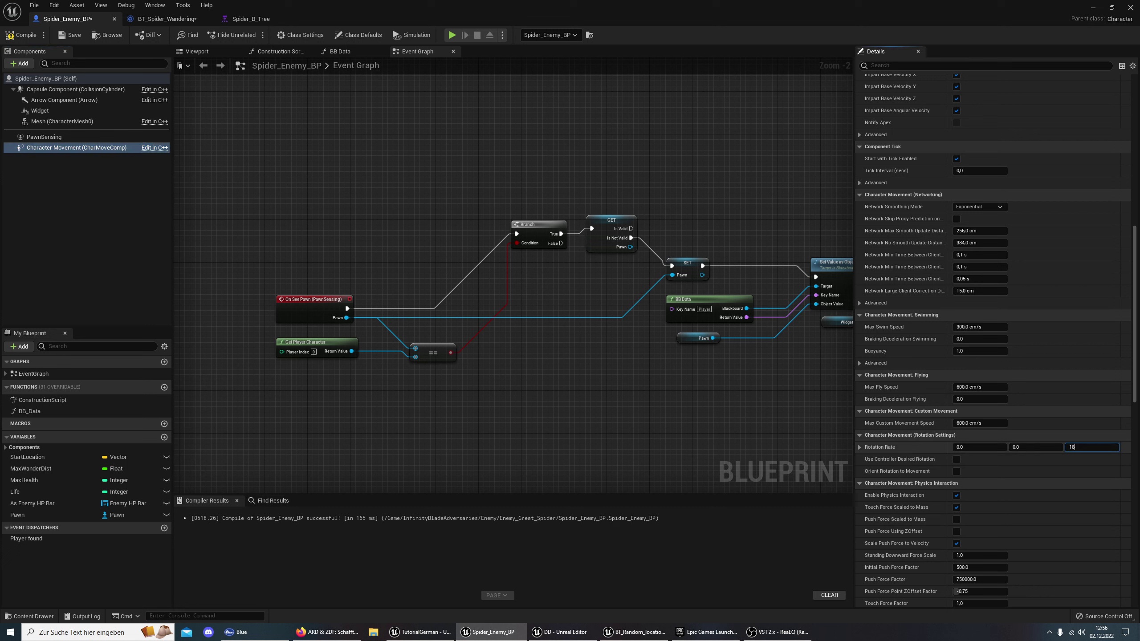
key("Return")
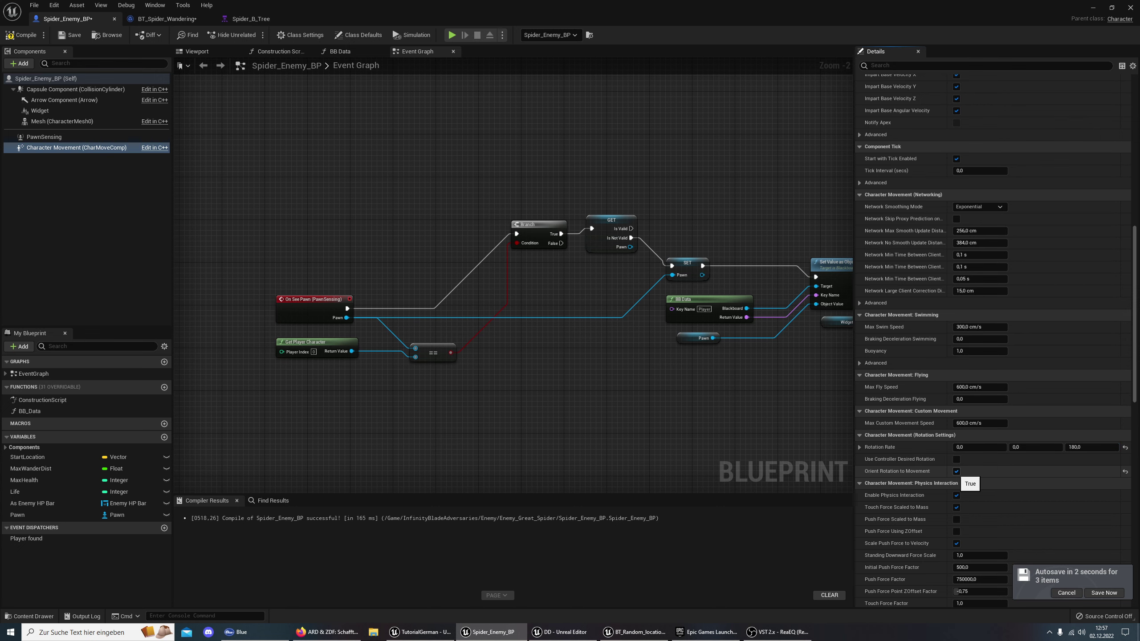
left_click(956, 471)
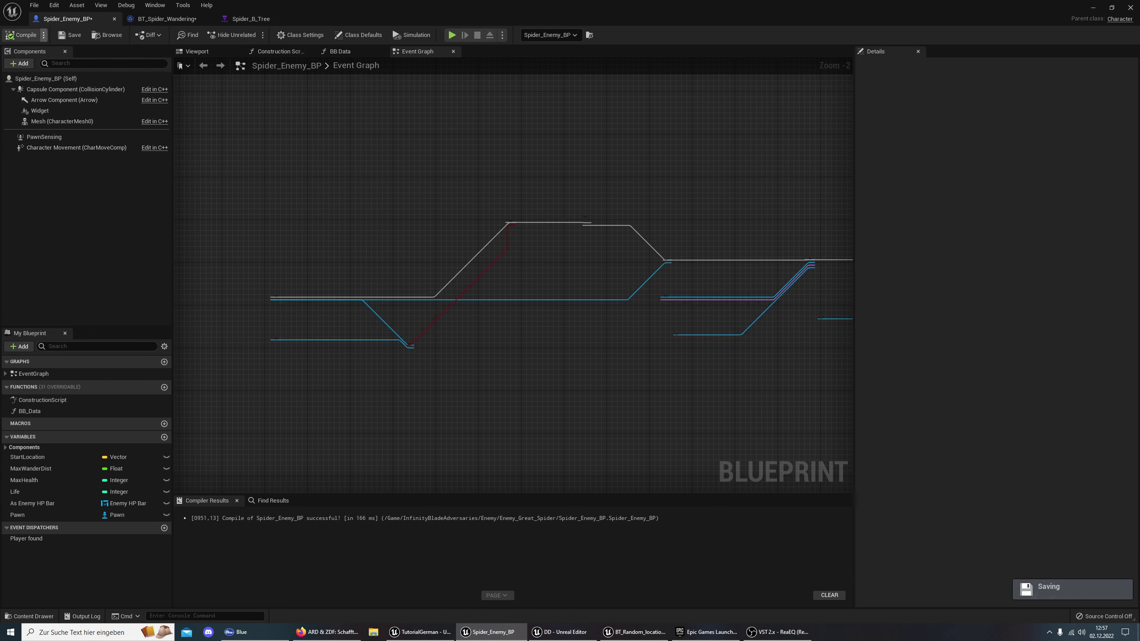
Play-test with Alt+P, walking the player with WASD to watch the spider wander and chase
key("alt+p")
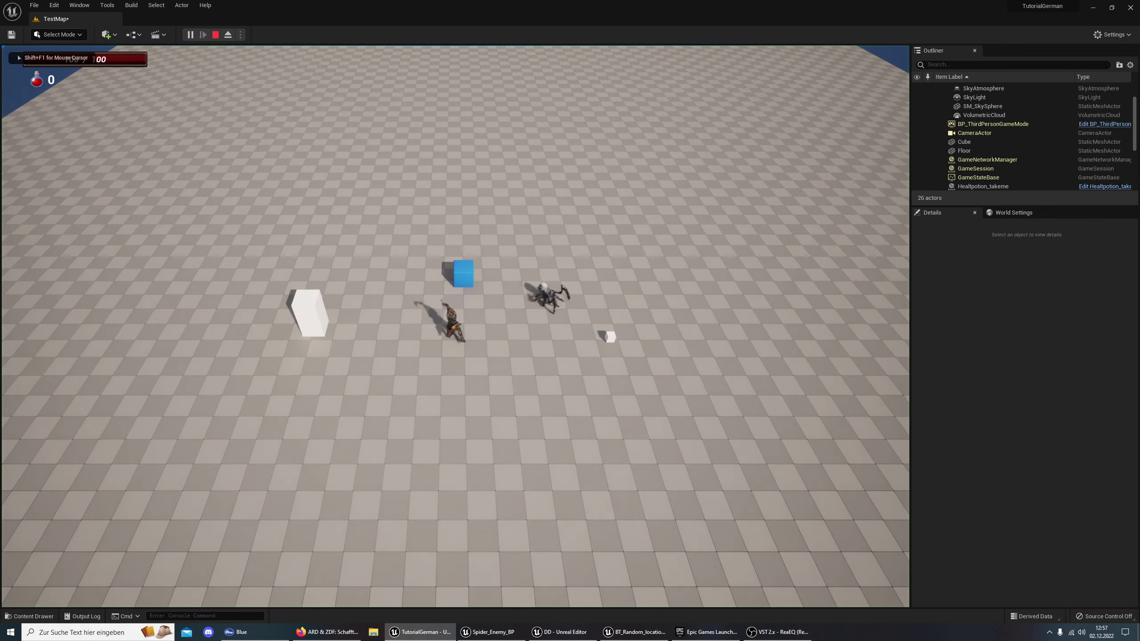
key("s")
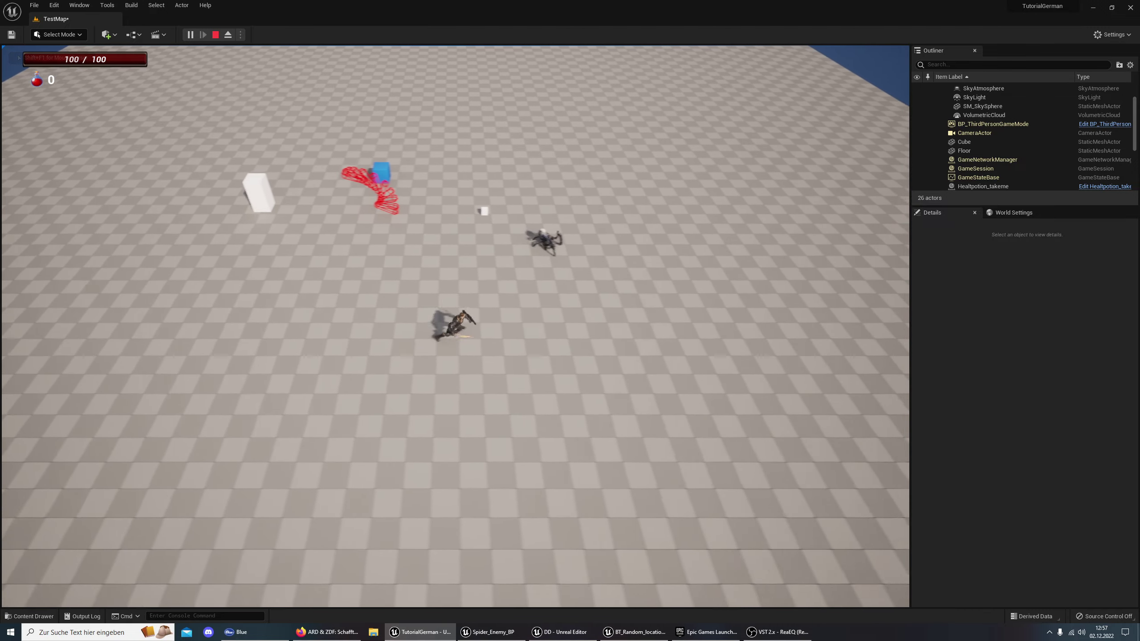
key("w")
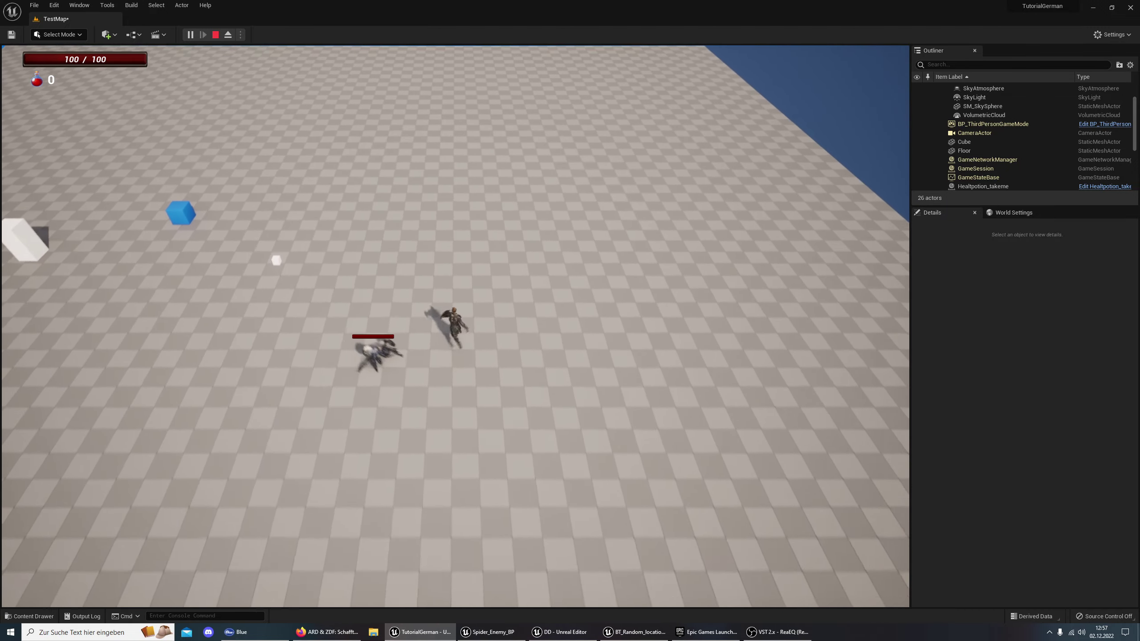
key("s")
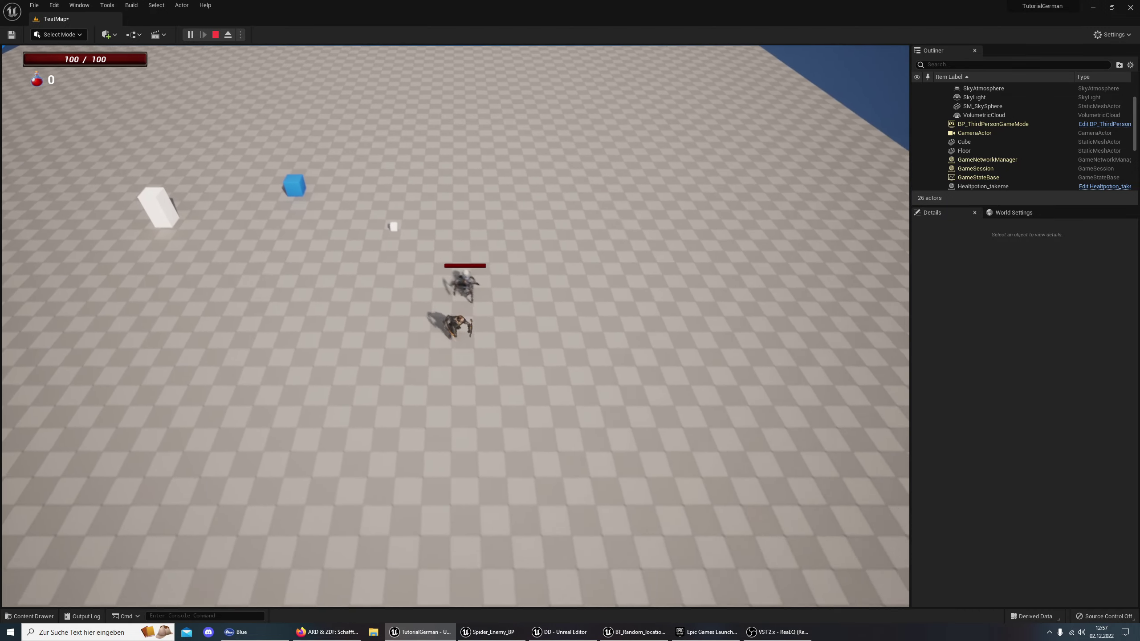
key("s")
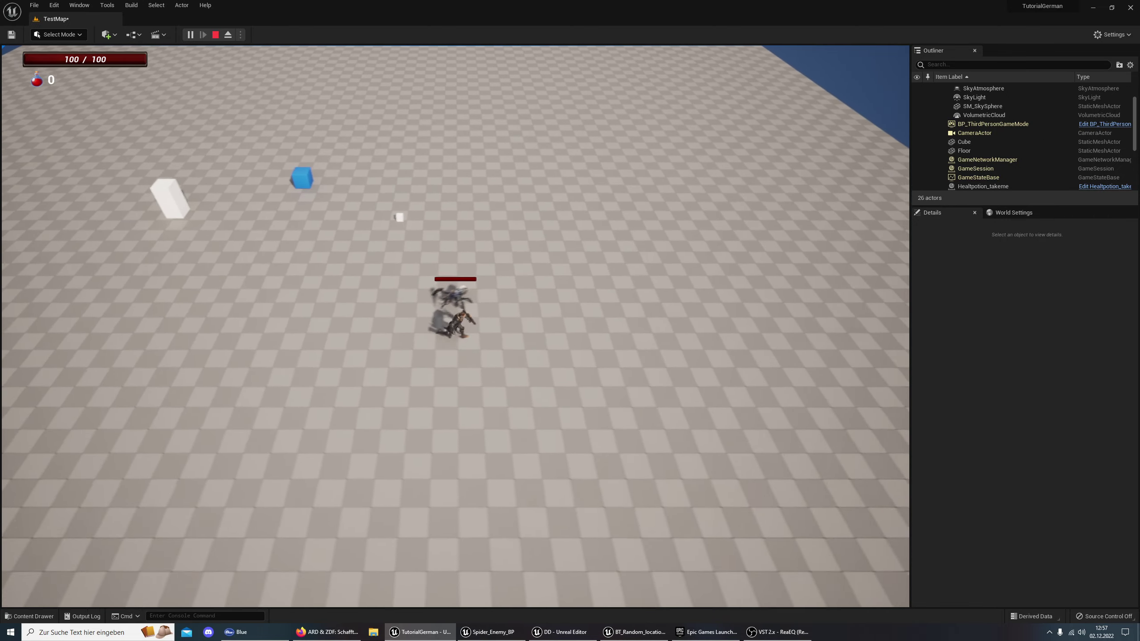
key("s")
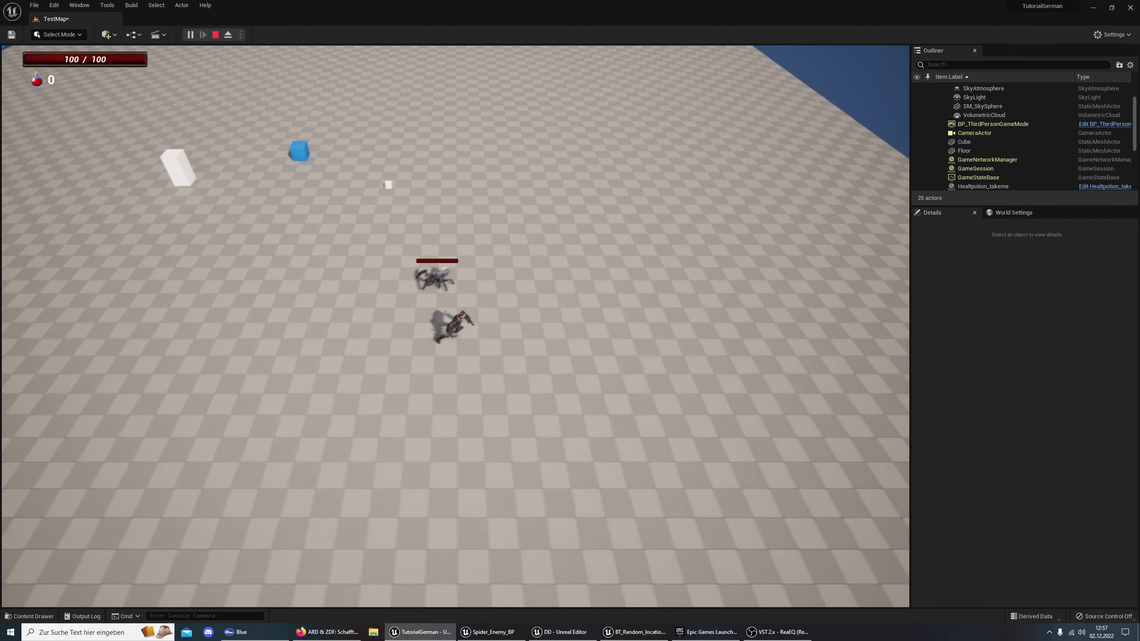
key("s")
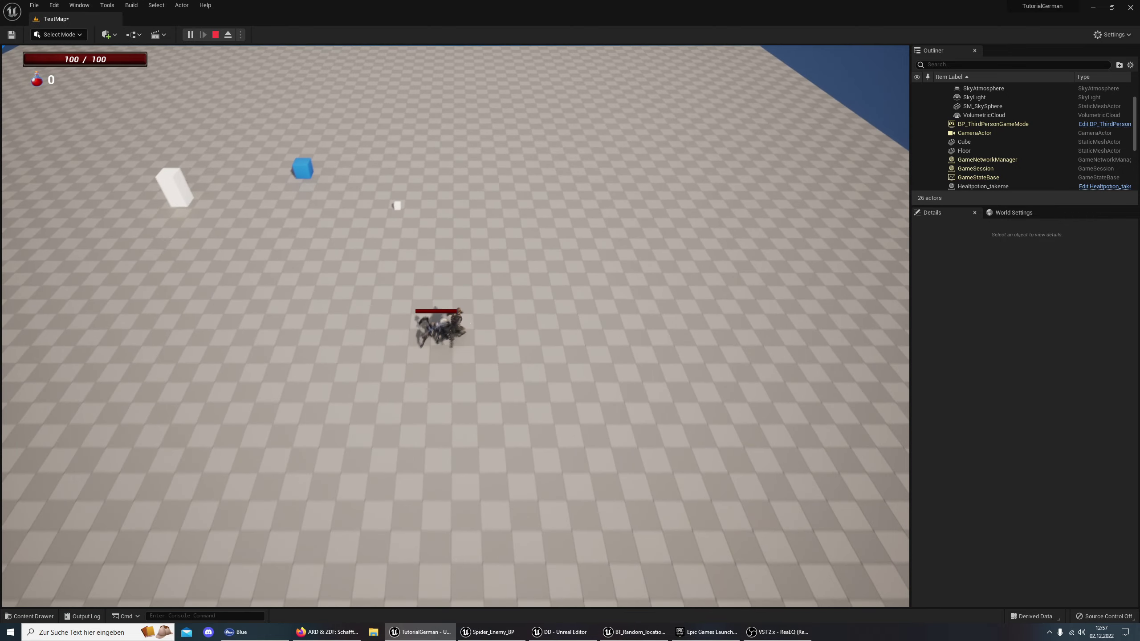
key("a")
key("w")
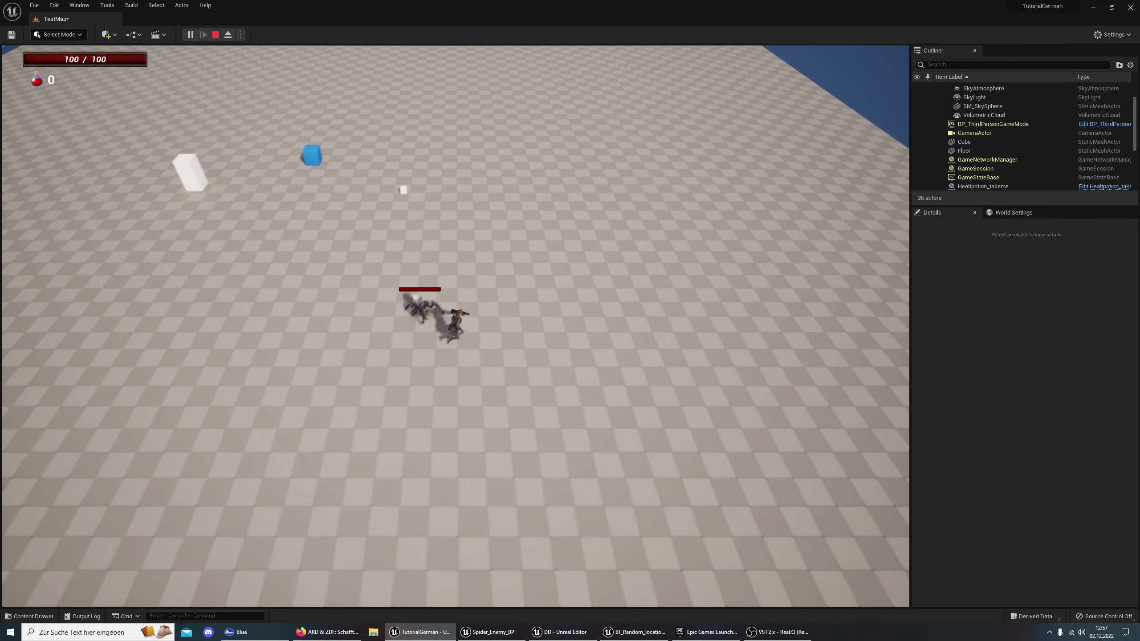
key("w")
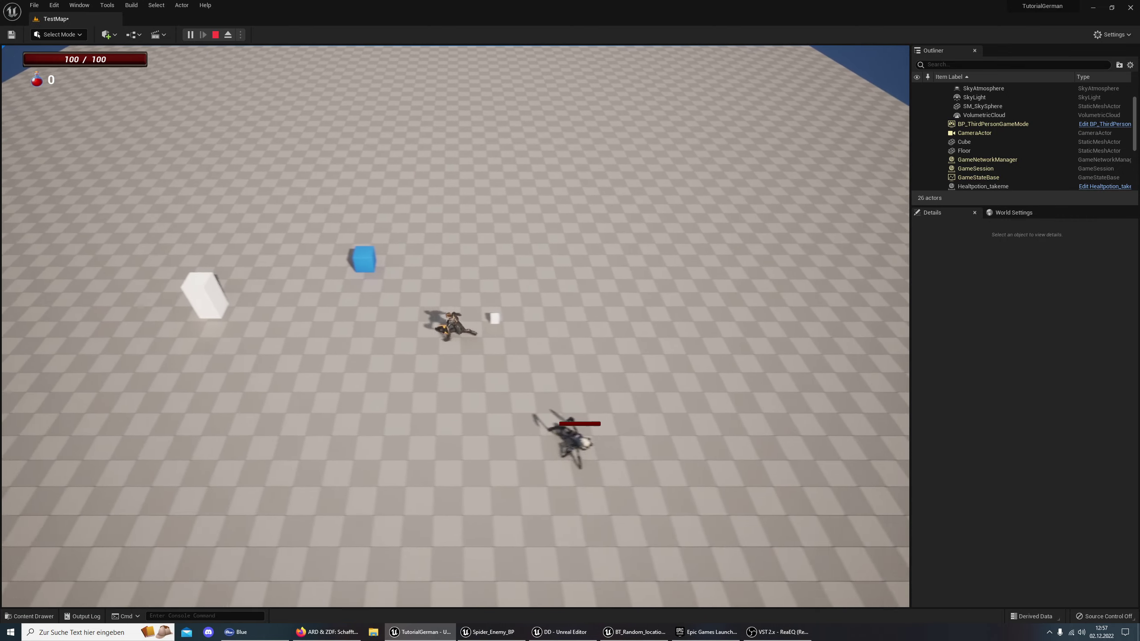
key("s")
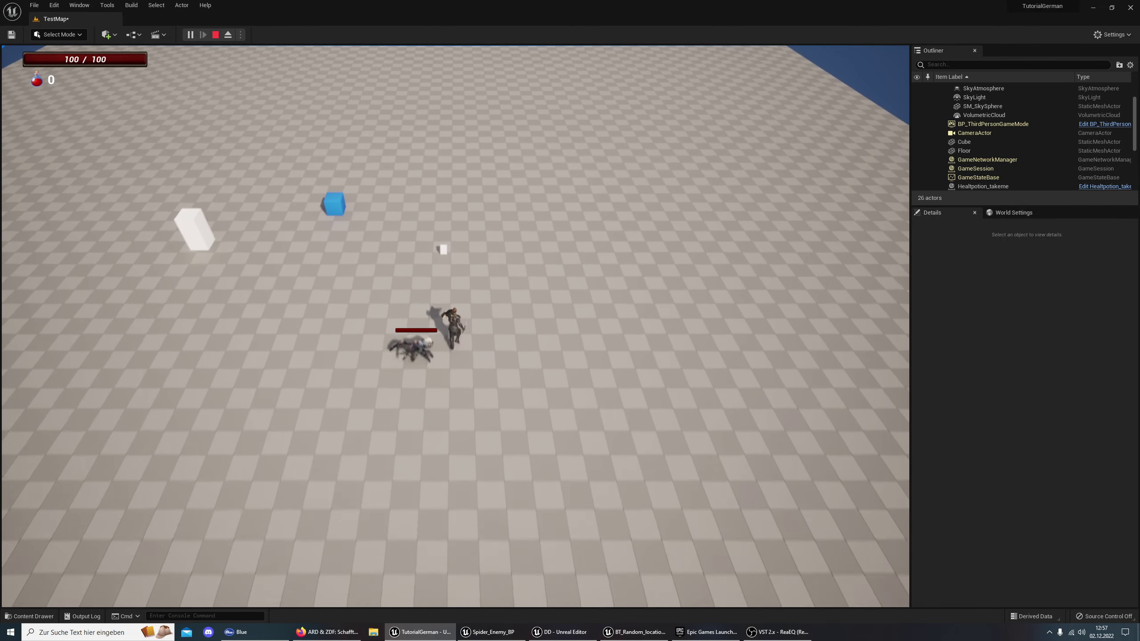
key("w")
key("a")
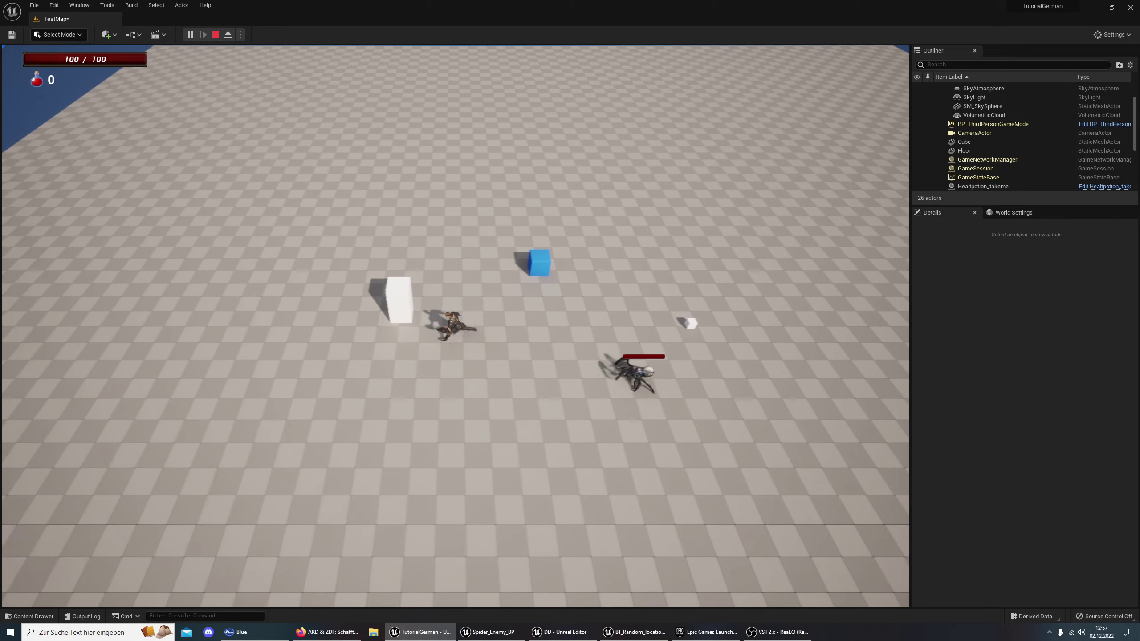
key("a")
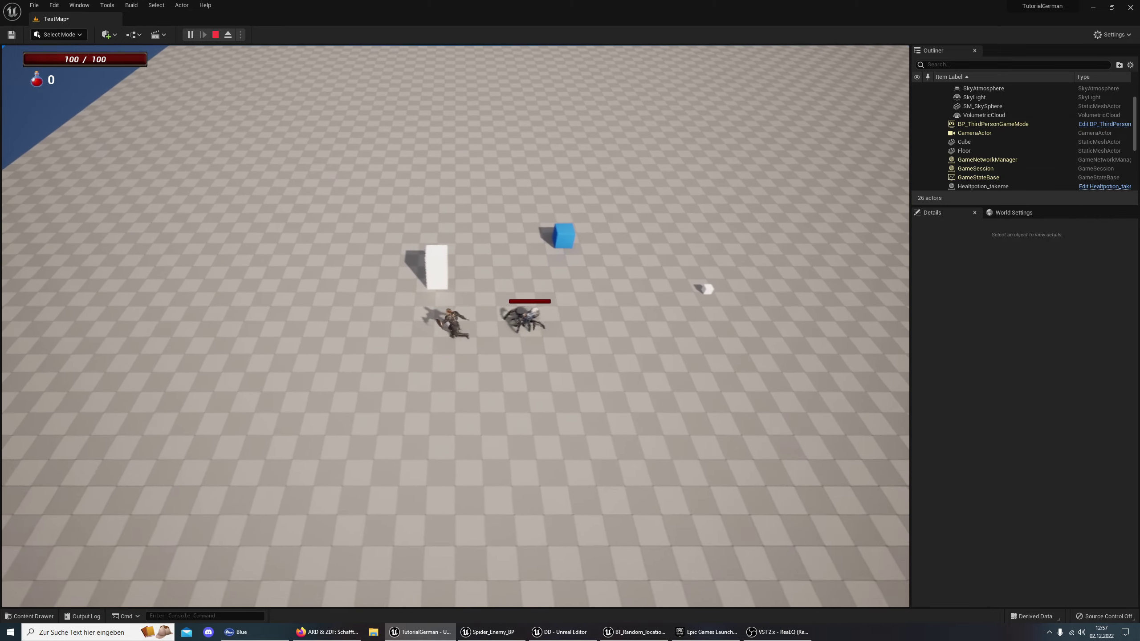
key("d")
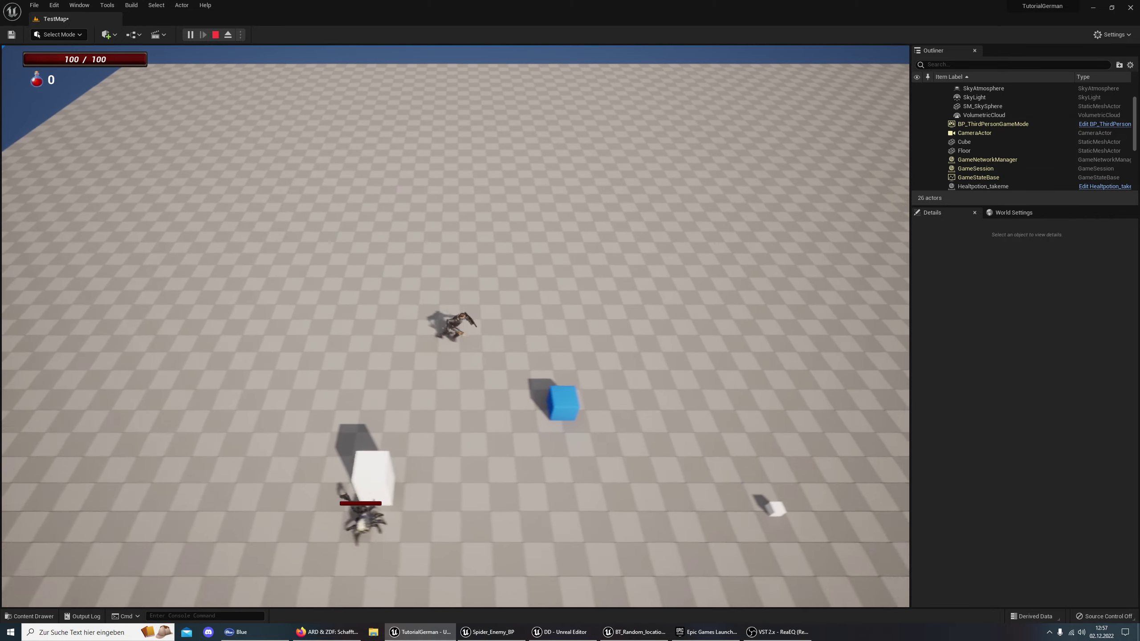
key("s")
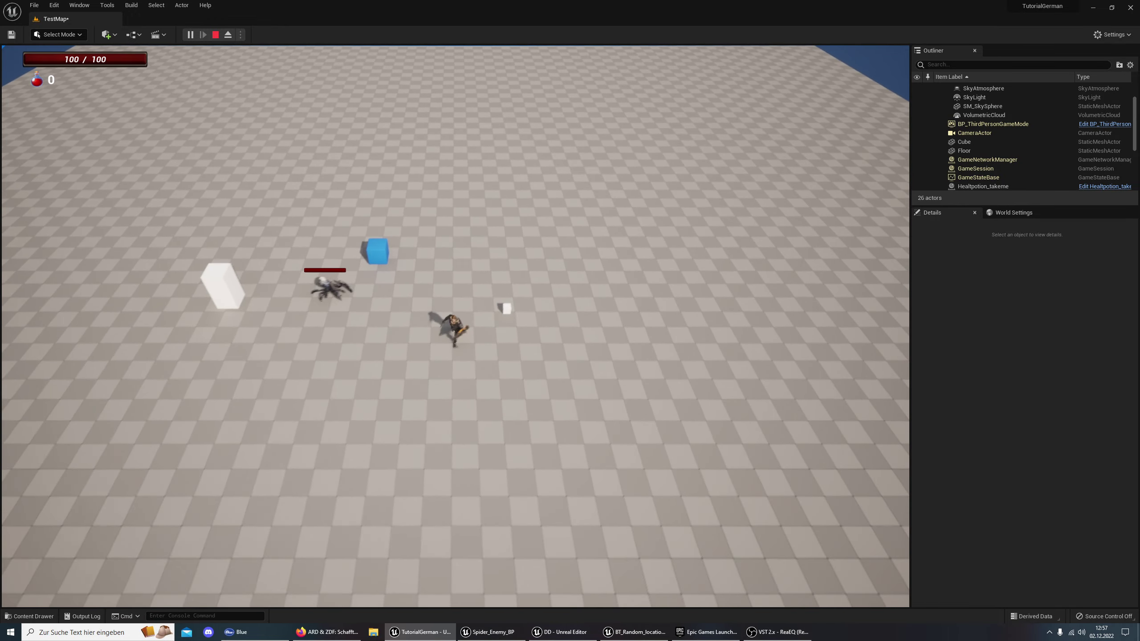
key("w")
key("w")
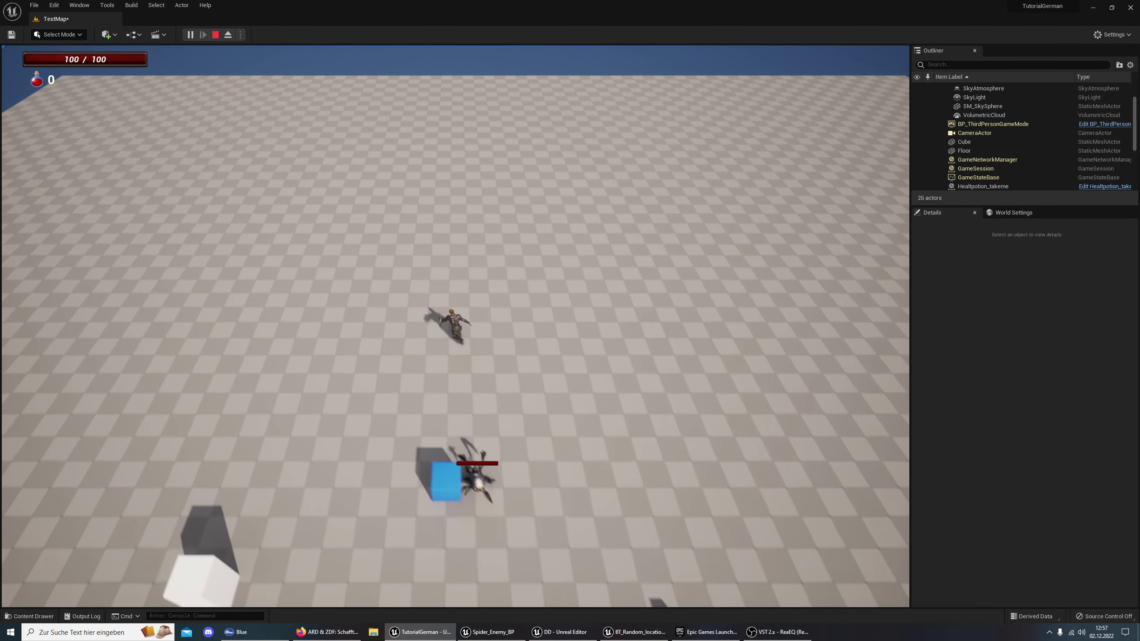
key("s")
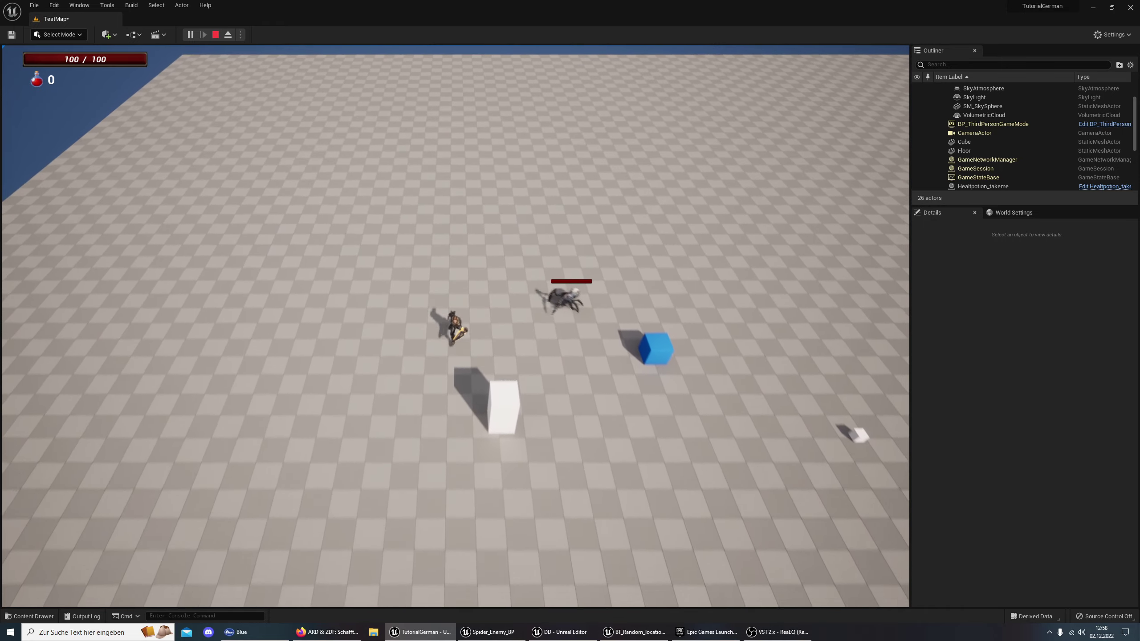
key("d")
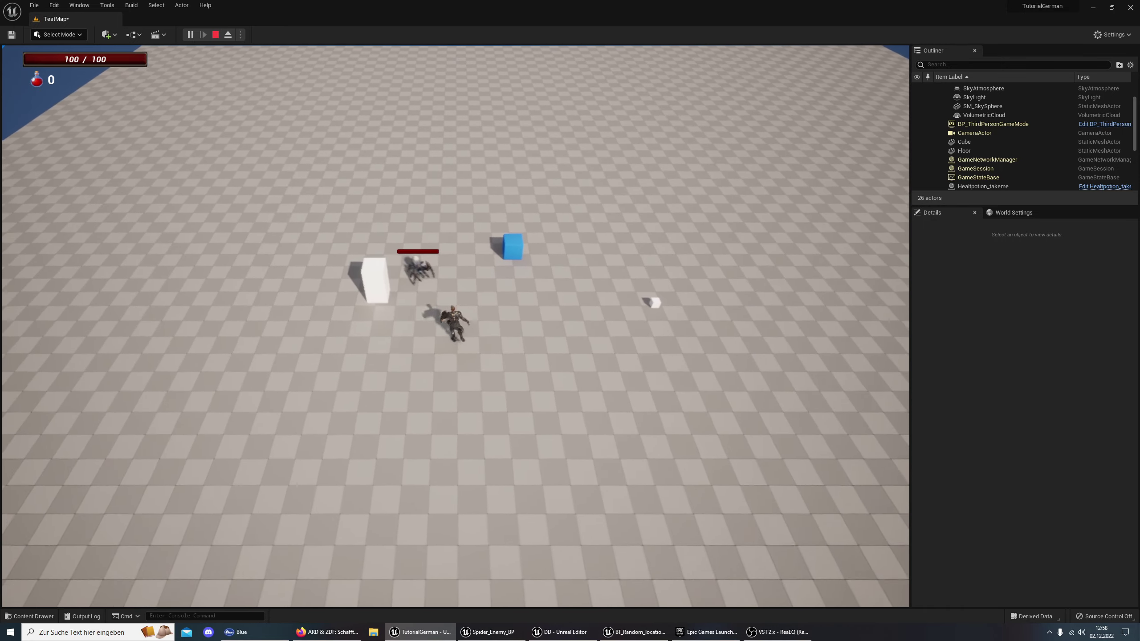
key("w")
key("w")
key("d")
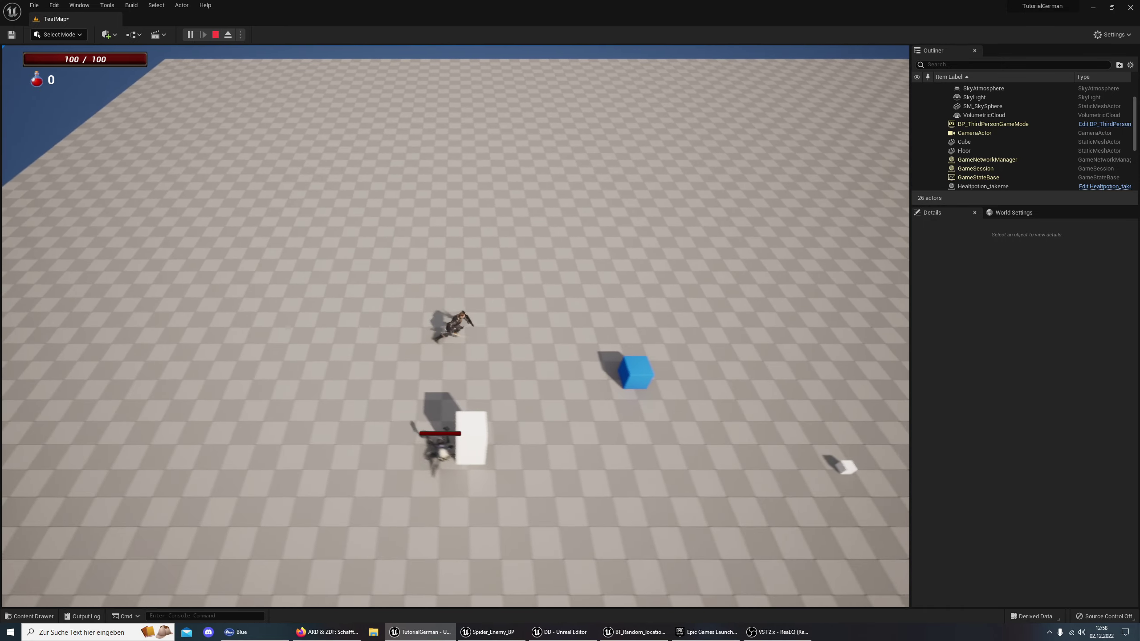
key("s")
key("a")
key("w")
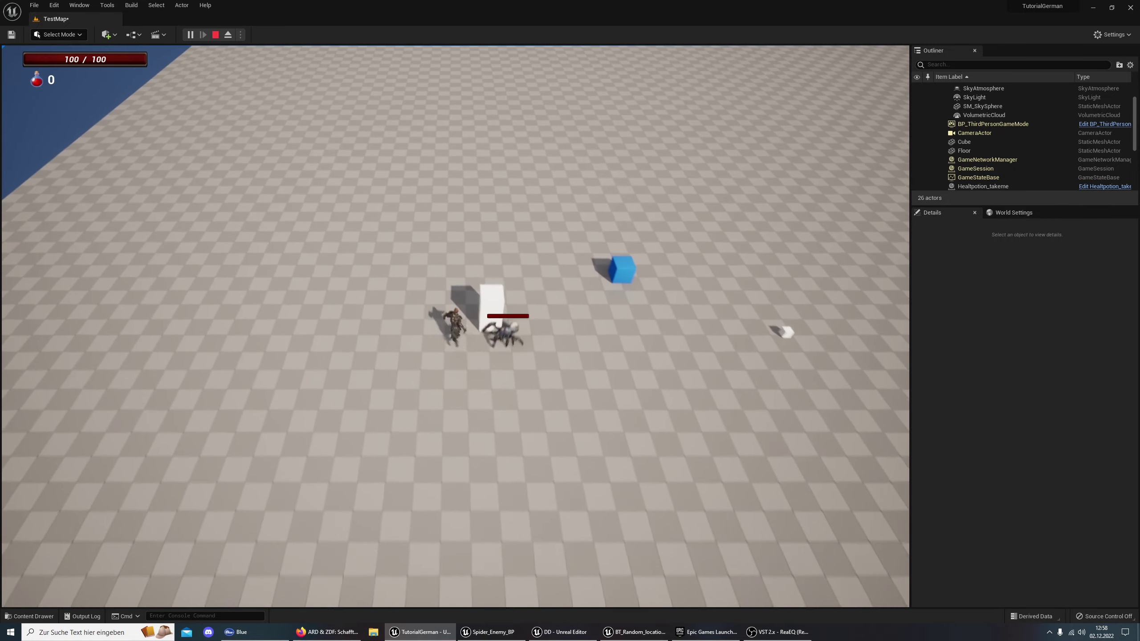
key("s")
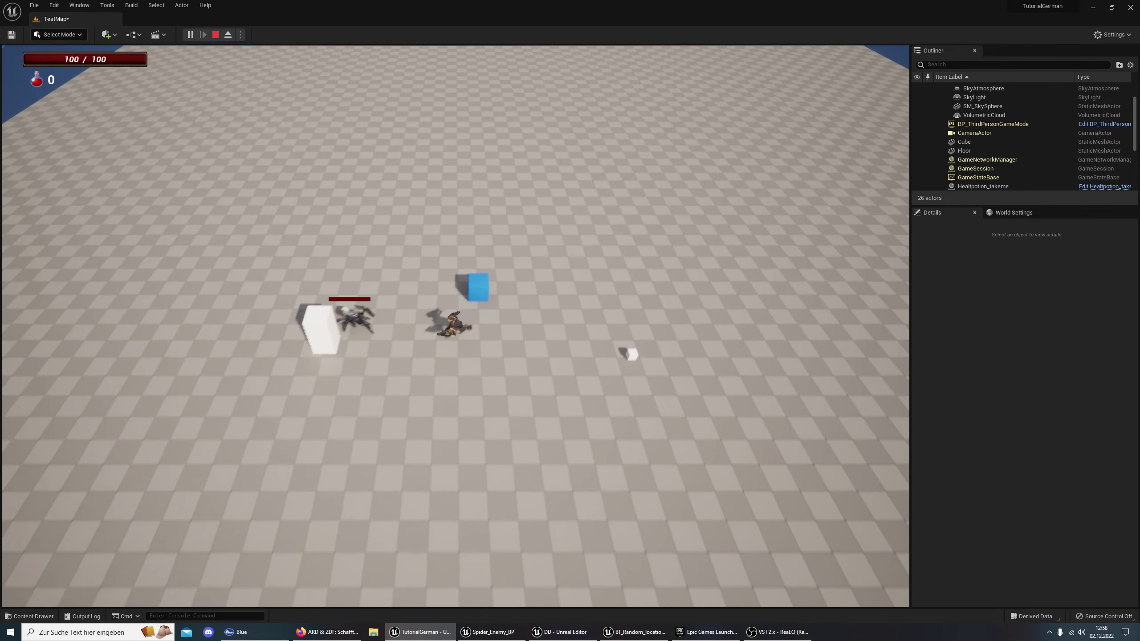
key("d")
key("w")
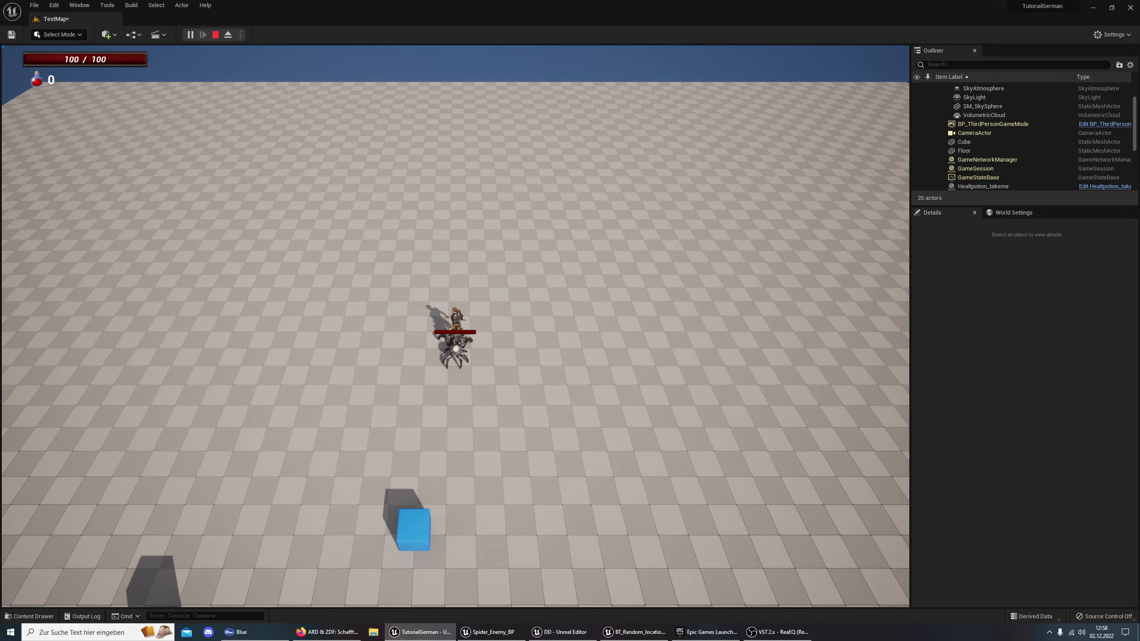
scroll(455, 325, "up", 5)
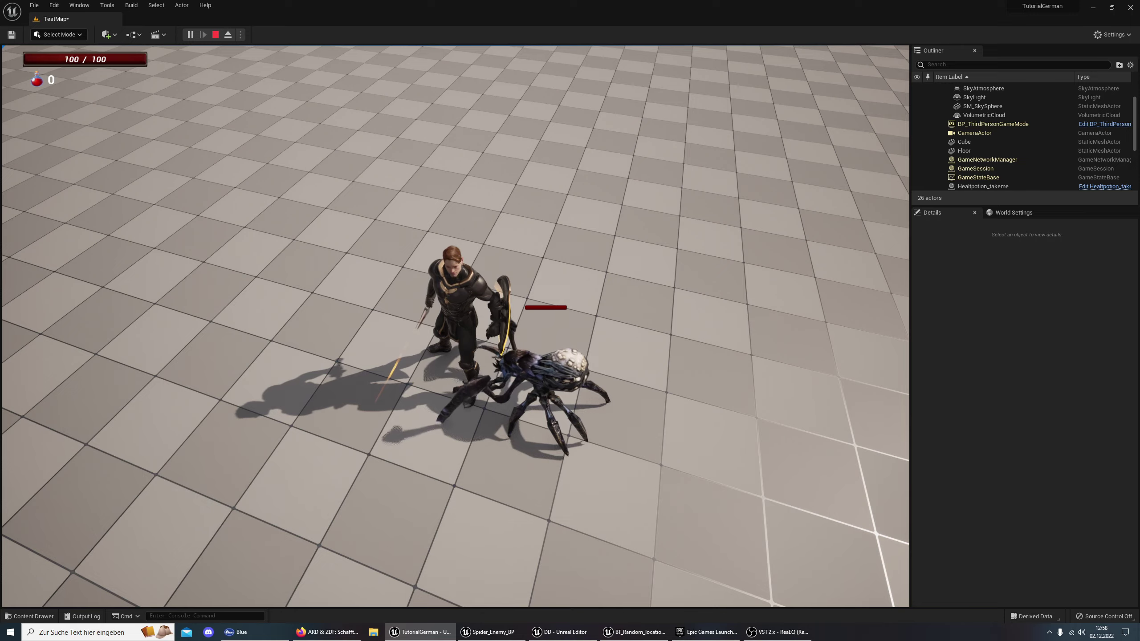
key("a")
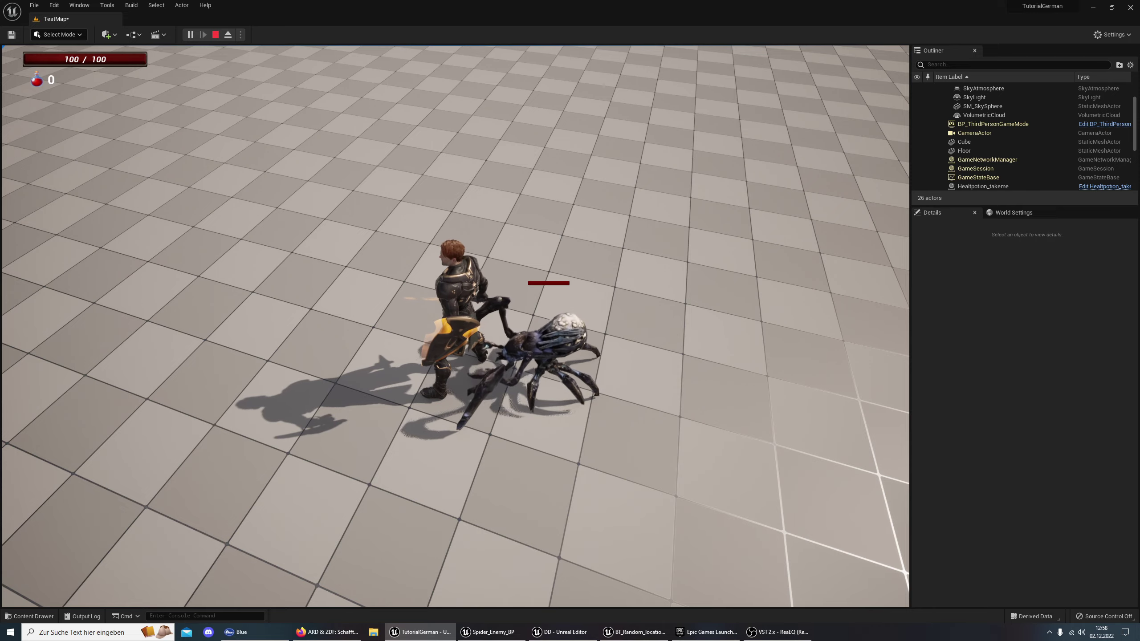
key("a")
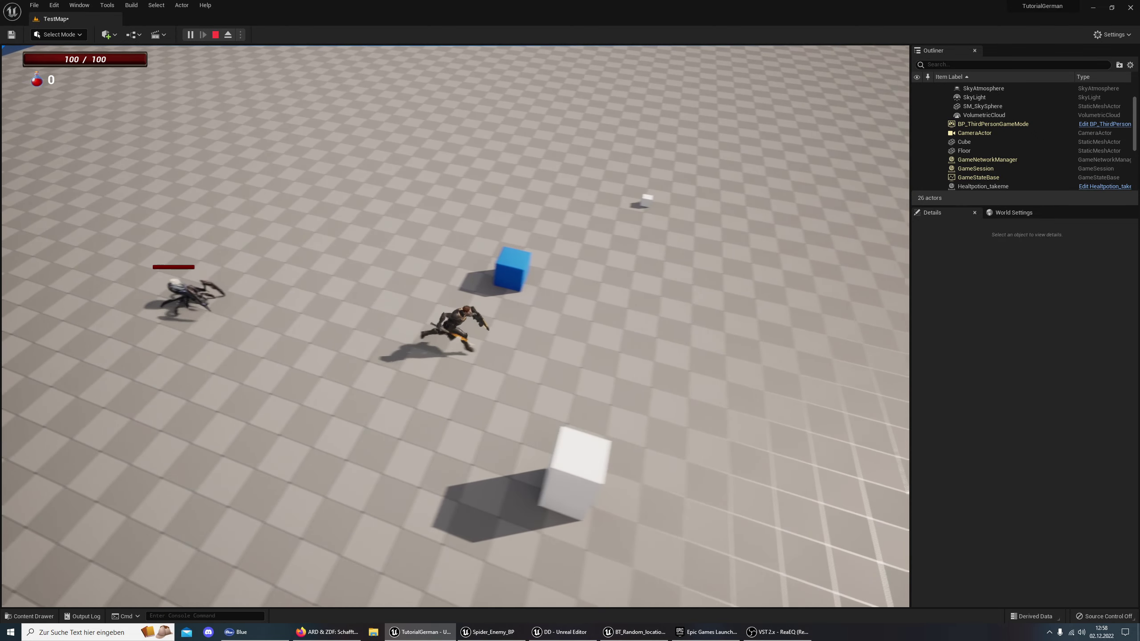
End play, then open Attack_Melee_B from Enemy_SpiderGreater_Animation to preview it
key("Escape")
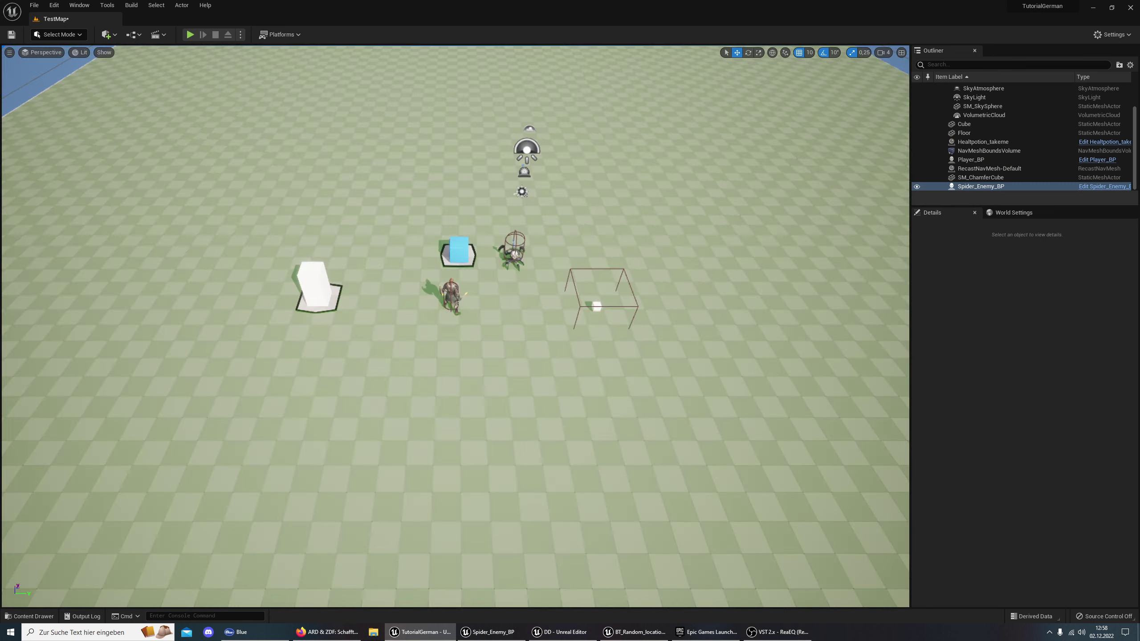
left_click(30, 616)
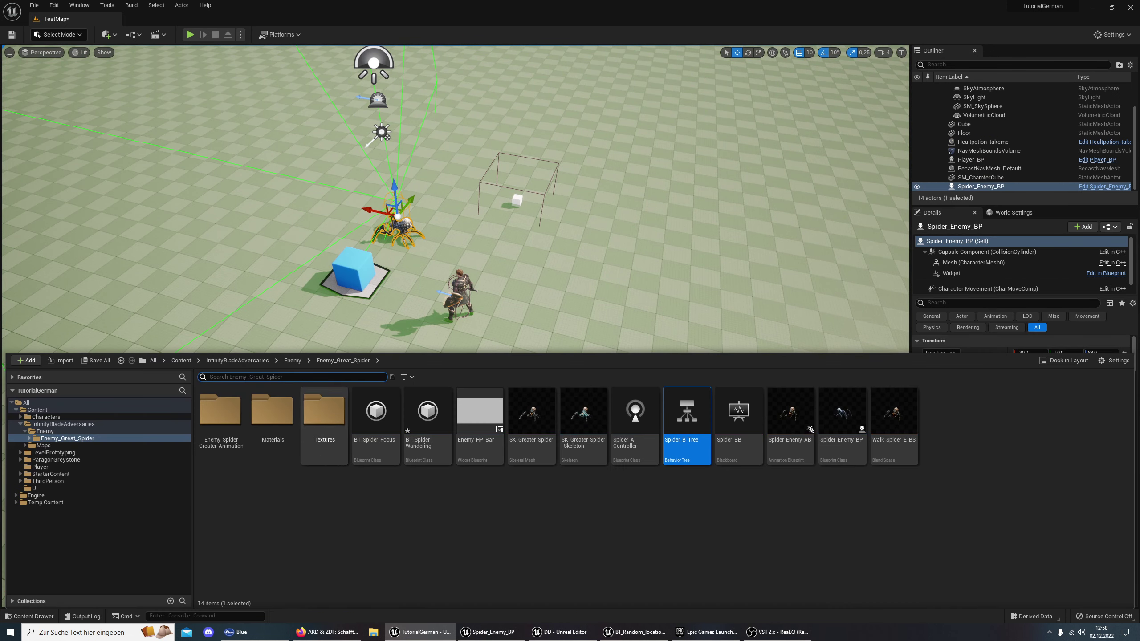
left_click(220, 411)
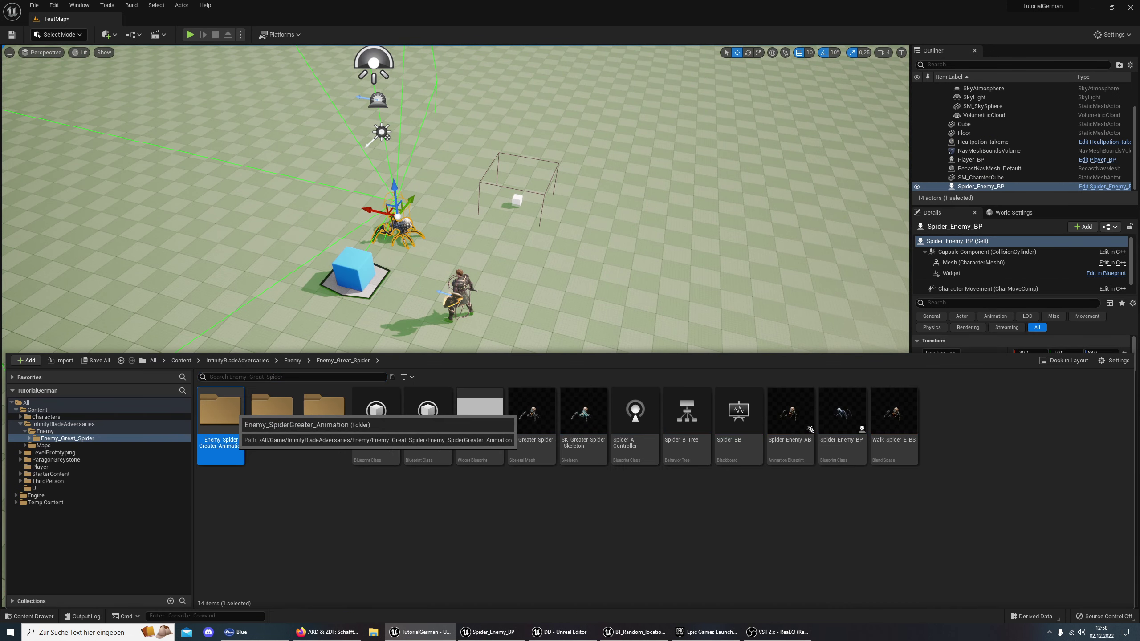
double_click(220, 410)
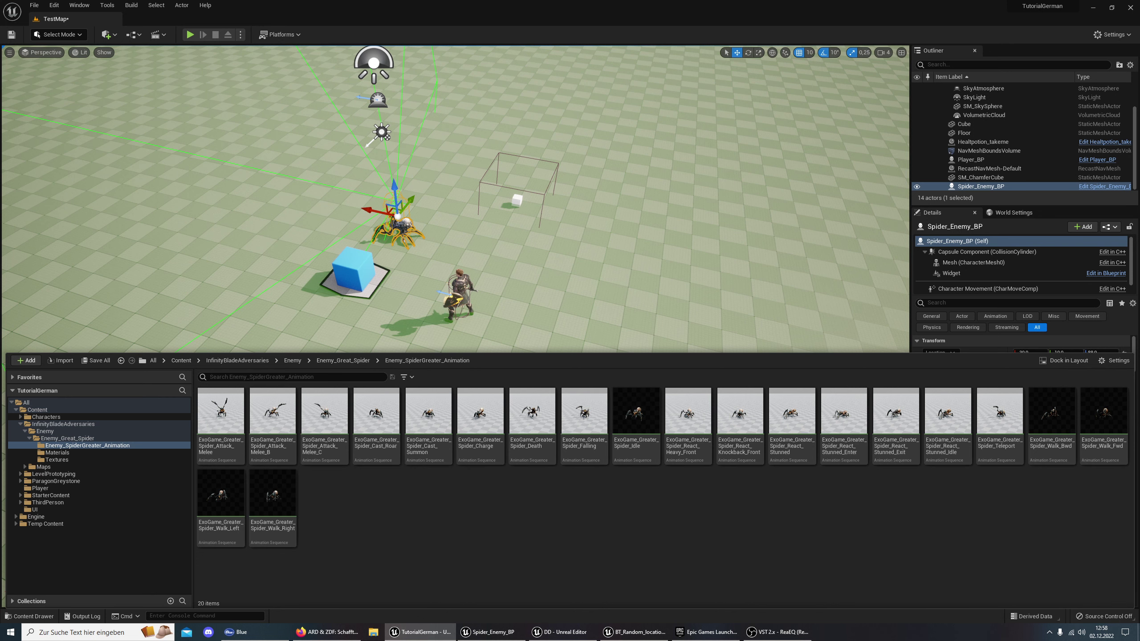
left_click(272, 444)
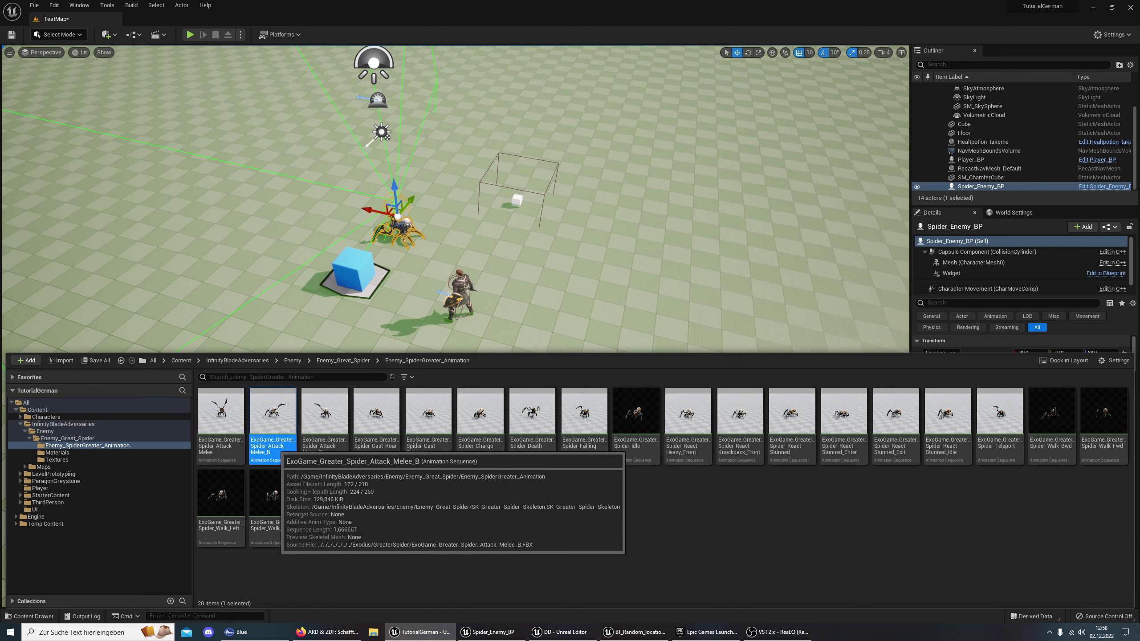
double_click(273, 444)
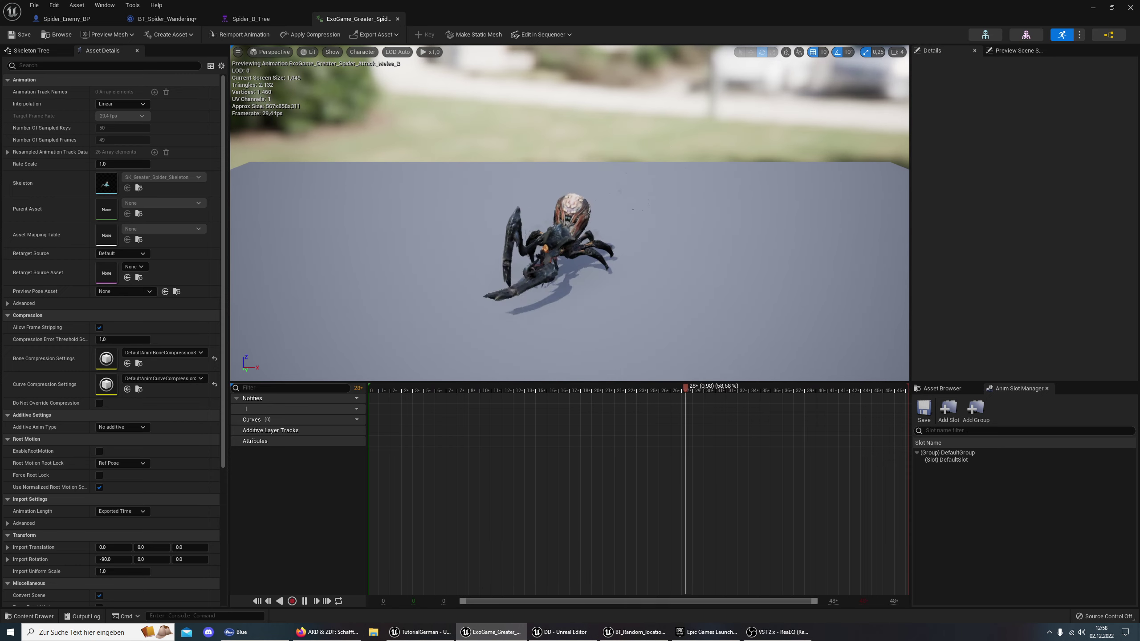
Create an animation montage from Attack_Melee_B, keeping its default name
left_click(397, 18)
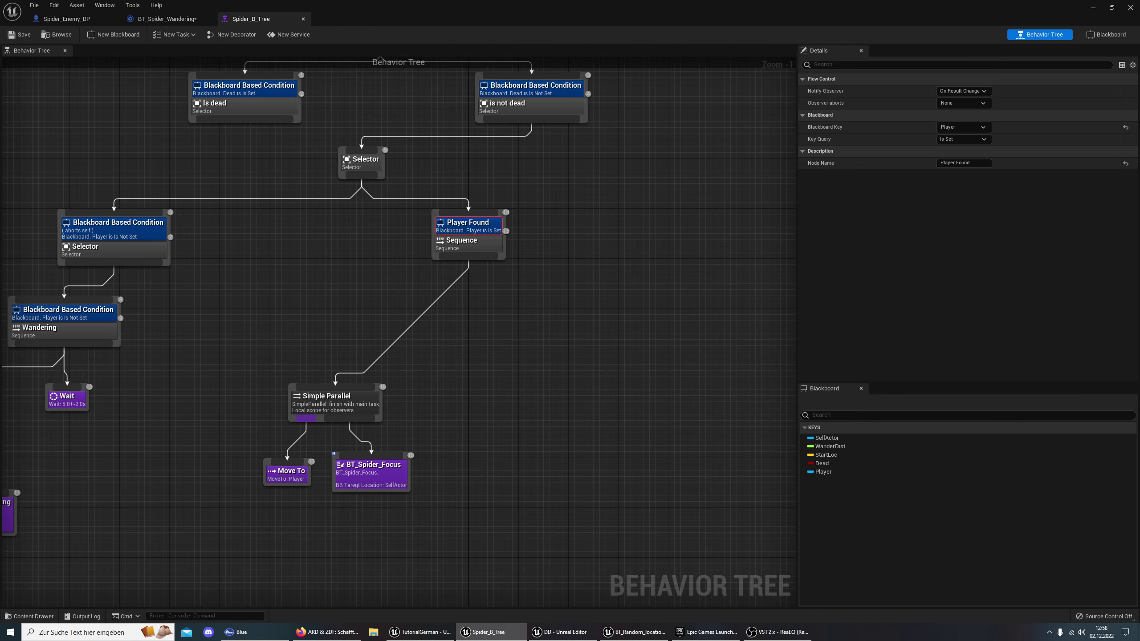
left_click(30, 616)
right_click(287, 467)
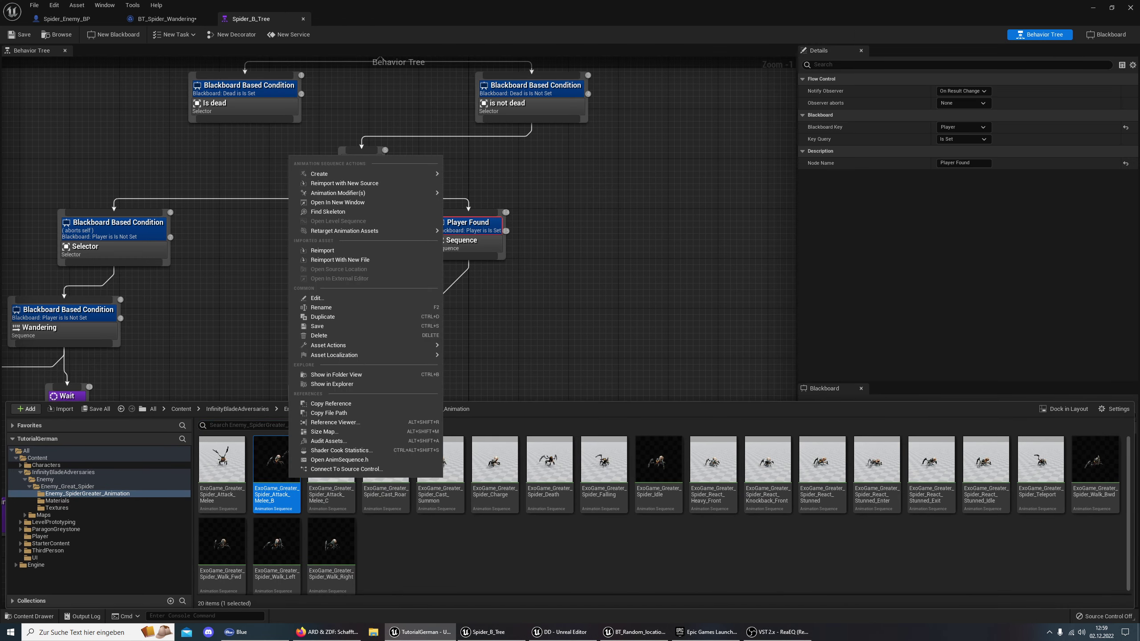
mouse_move(350, 345)
mouse_move(332, 173)
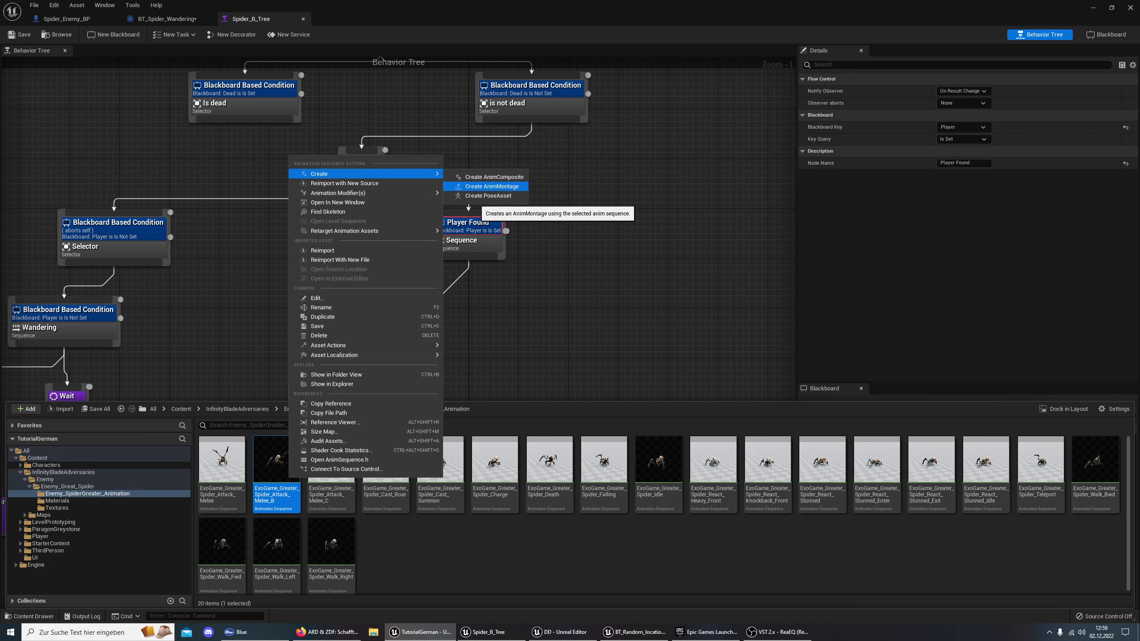
left_click(492, 186)
key("Return")
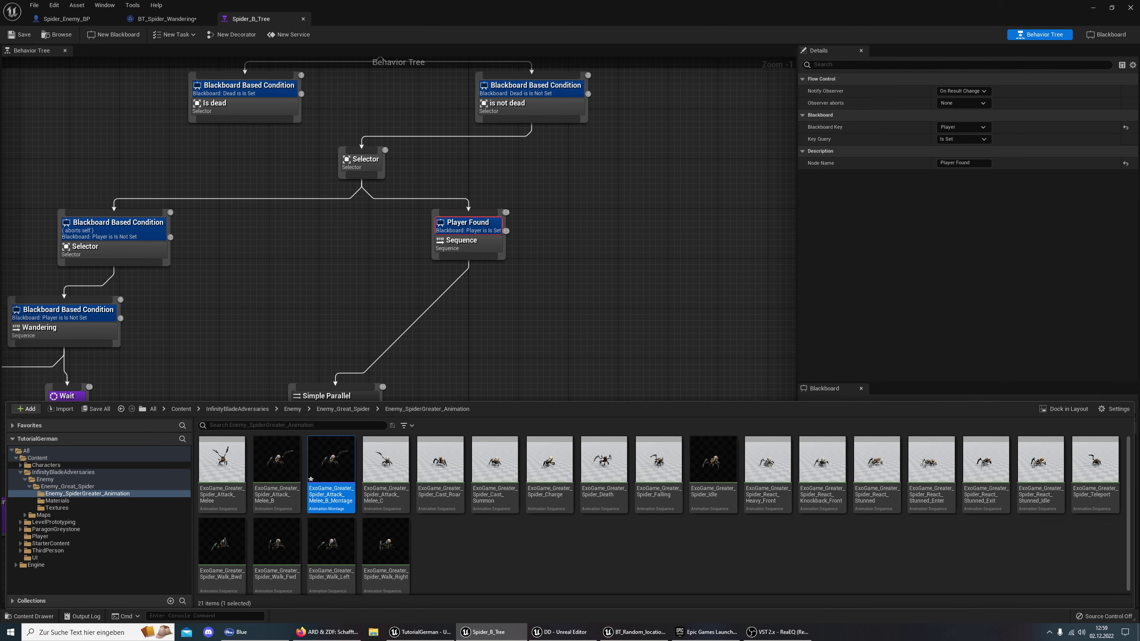
Preview Attack_Melee_C and create a montage from it with the default name
double_click(386, 462)
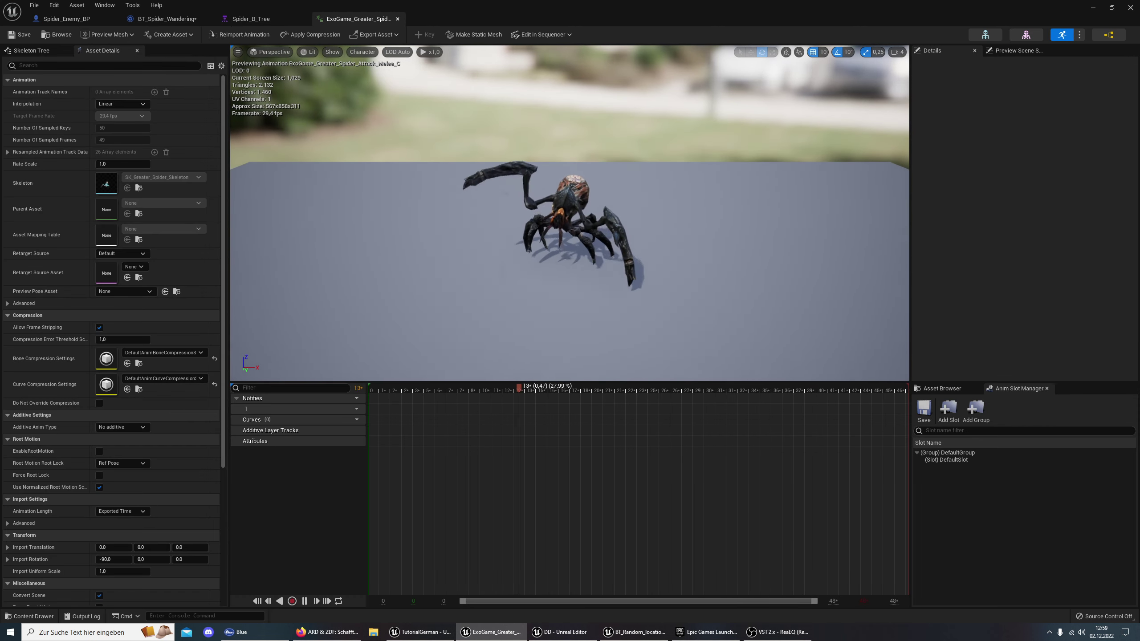
left_click(398, 19)
left_click(30, 616)
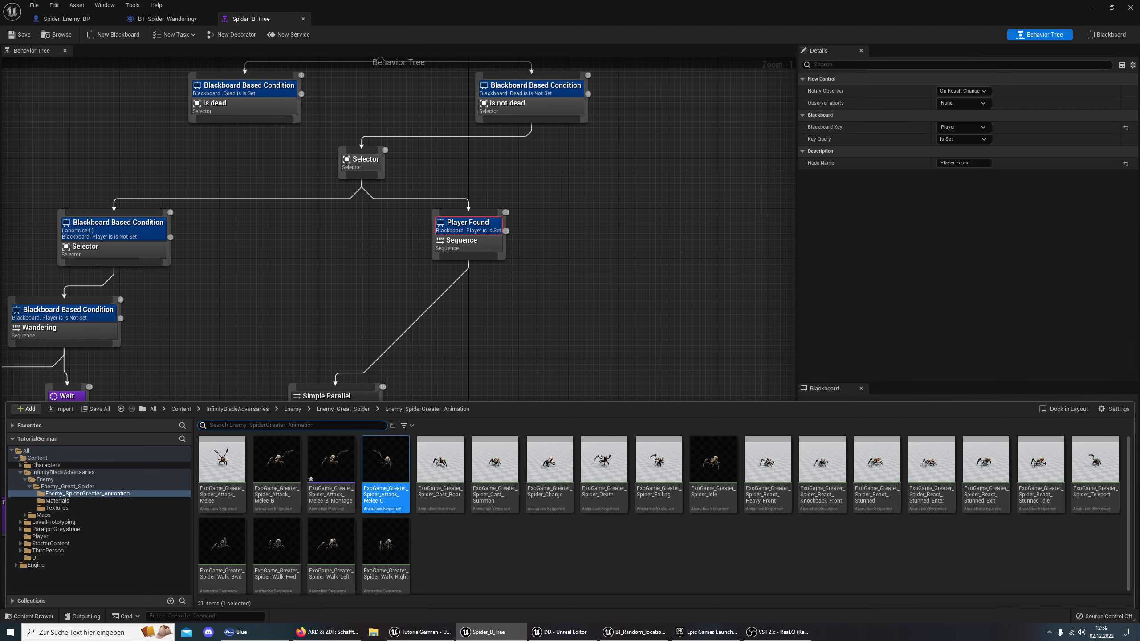
right_click(381, 467)
mouse_move(493, 186)
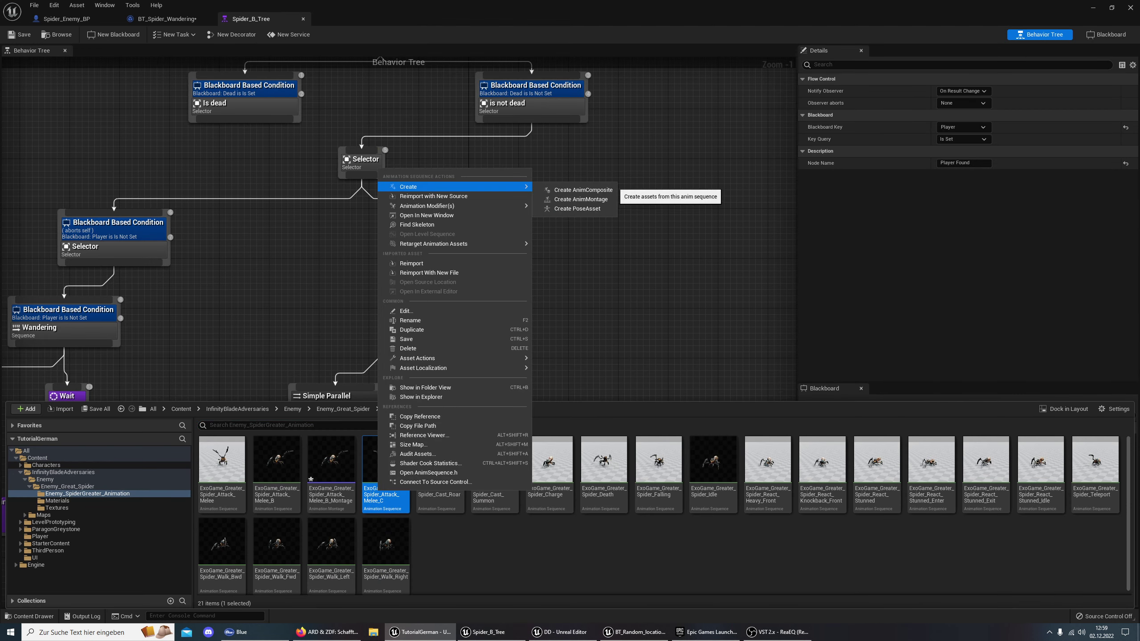
left_click(580, 199)
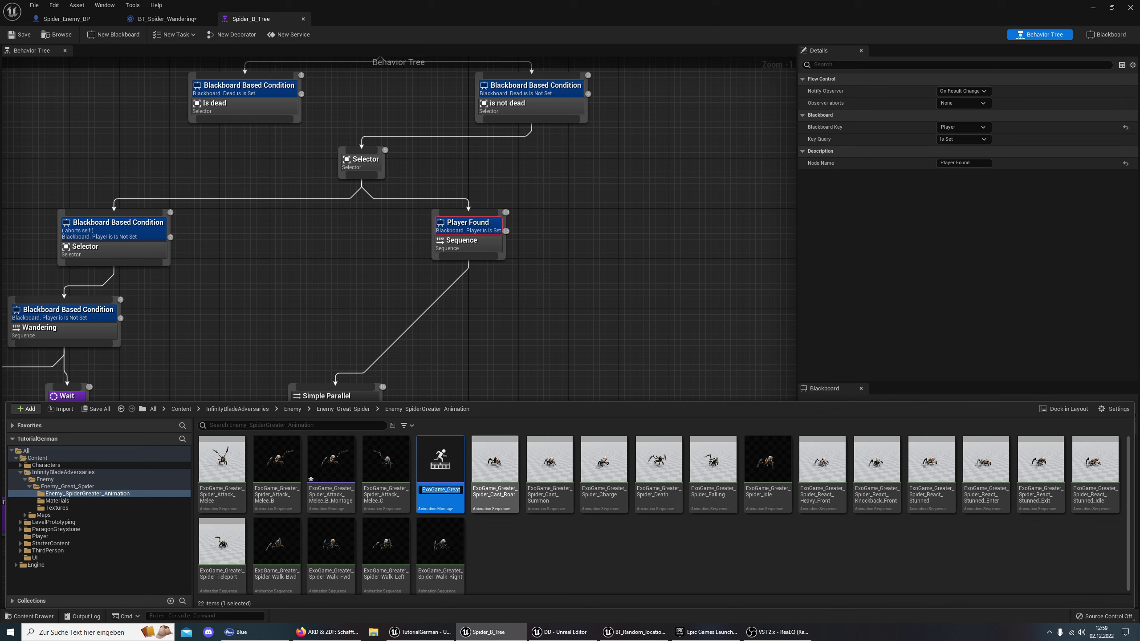
key("Return")
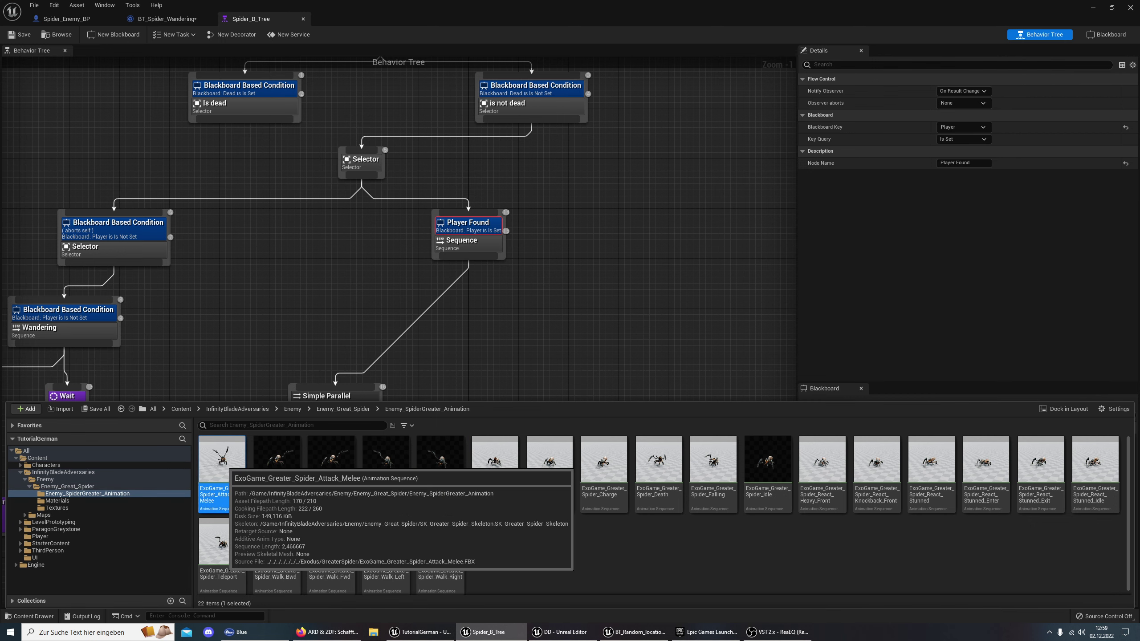
Create a montage from the spider's Attack_Melee animation, then save all new montages
double_click(222, 460)
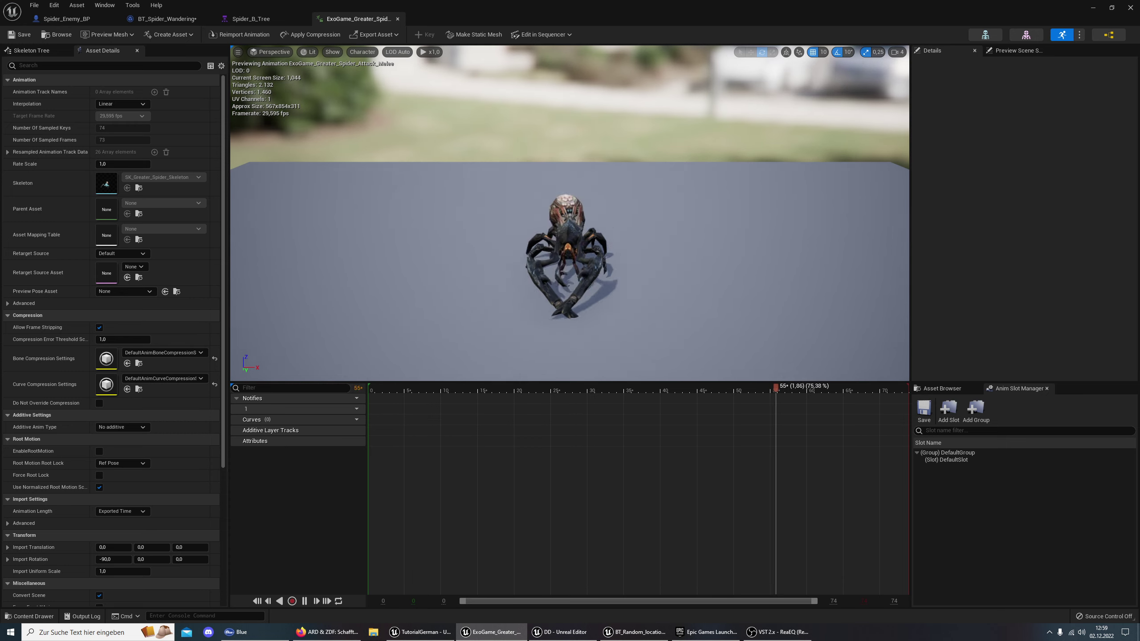
left_click(397, 18)
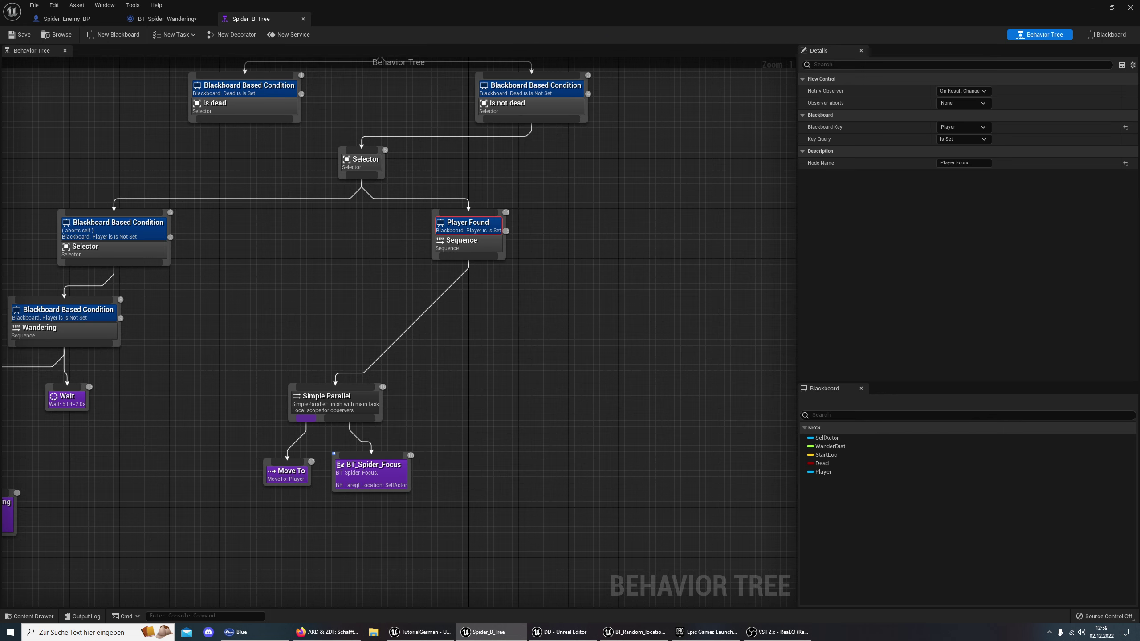
left_click(27, 616)
right_click(224, 471)
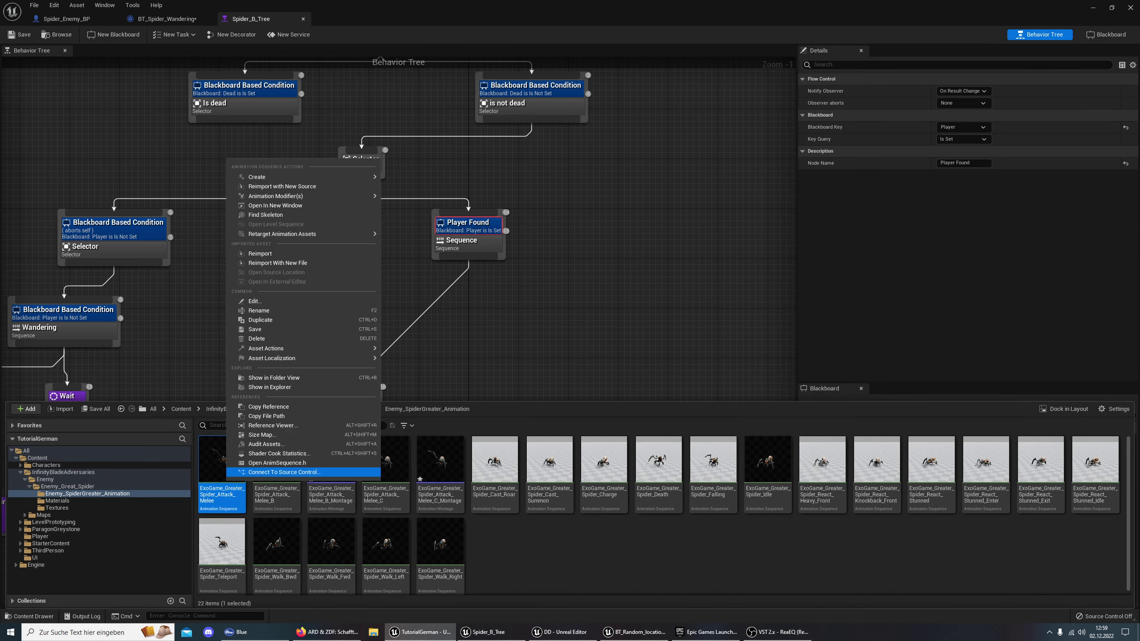
mouse_move(257, 177)
left_click(430, 189)
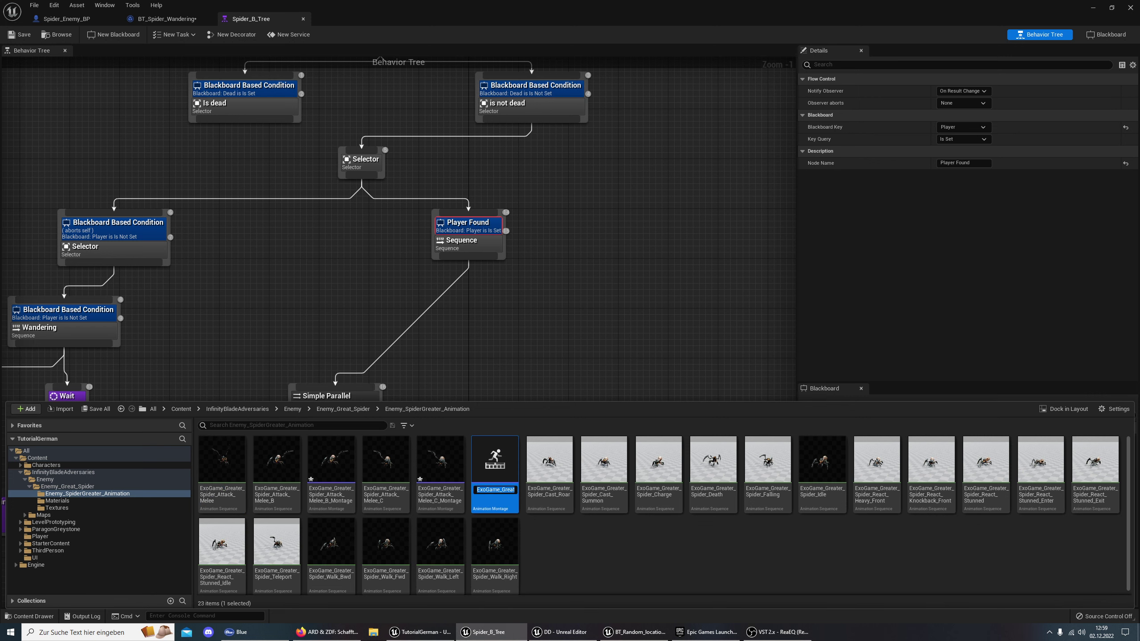
key("Return")
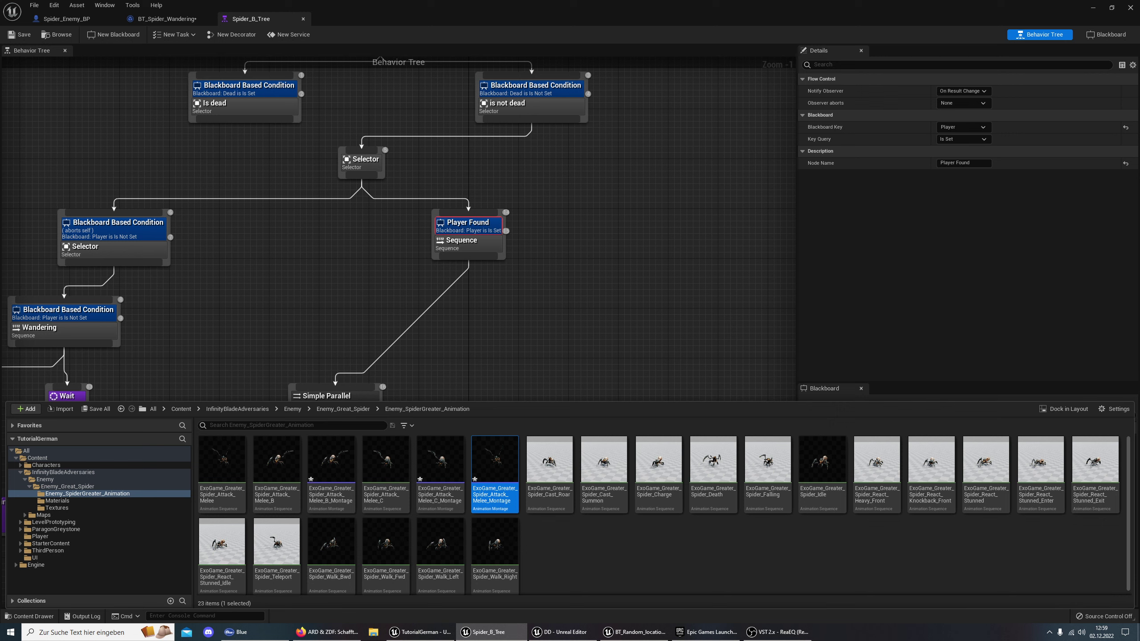
key("ctrl+shift+s")
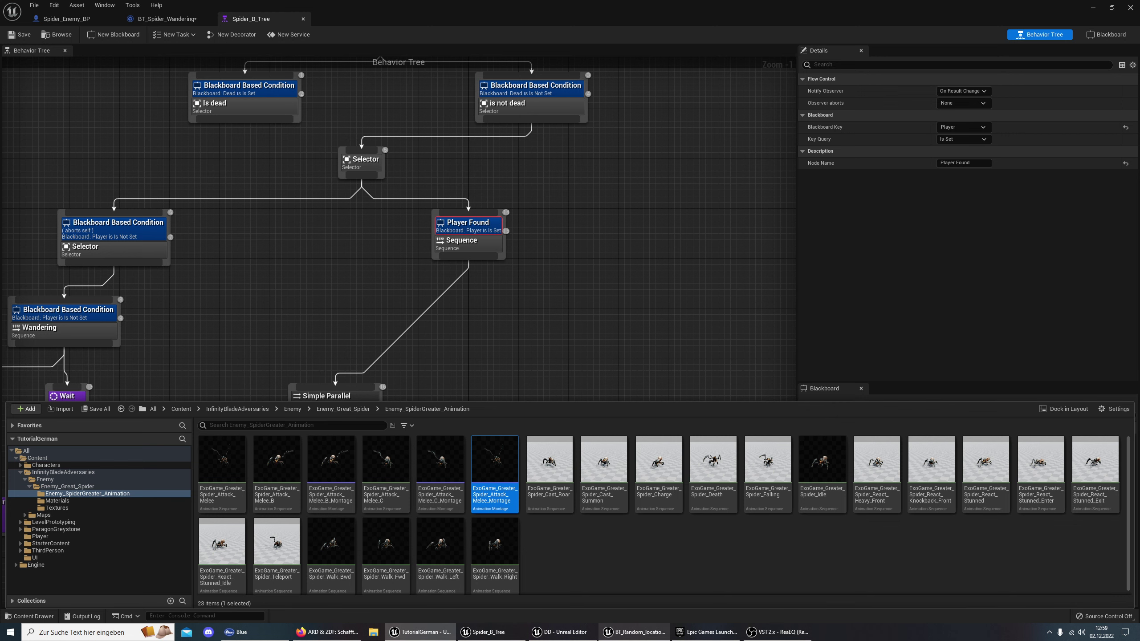
left_click(634, 632)
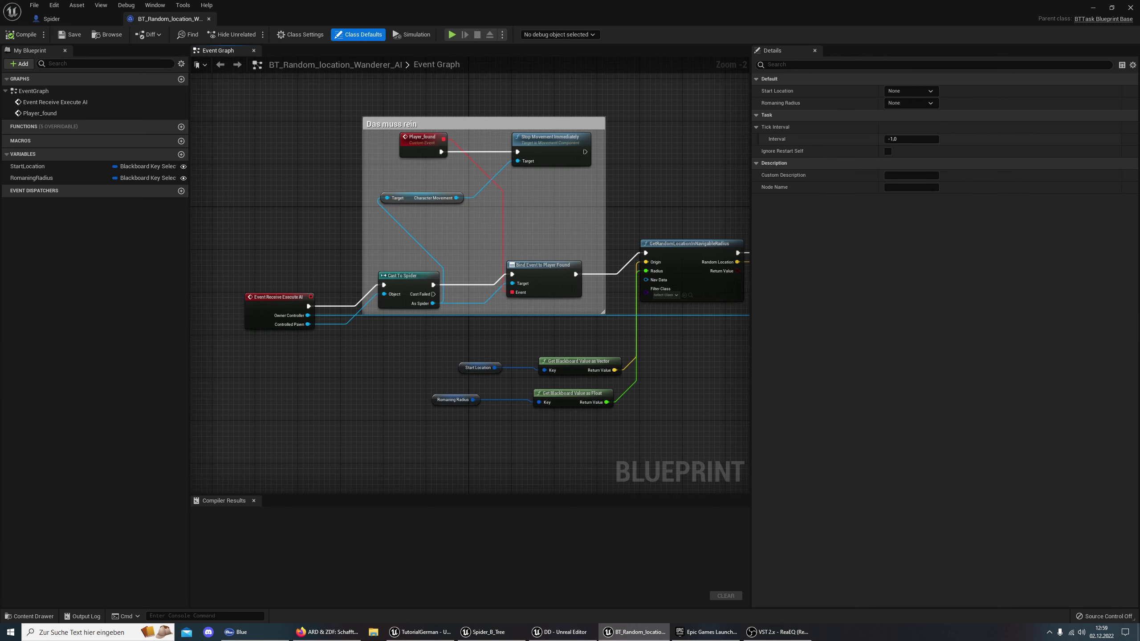
Check the Attack_Melee_Montage in Enemy_SpiderGreater_Animation, then go back to Spider_B_Tree
key("ctrl+space")
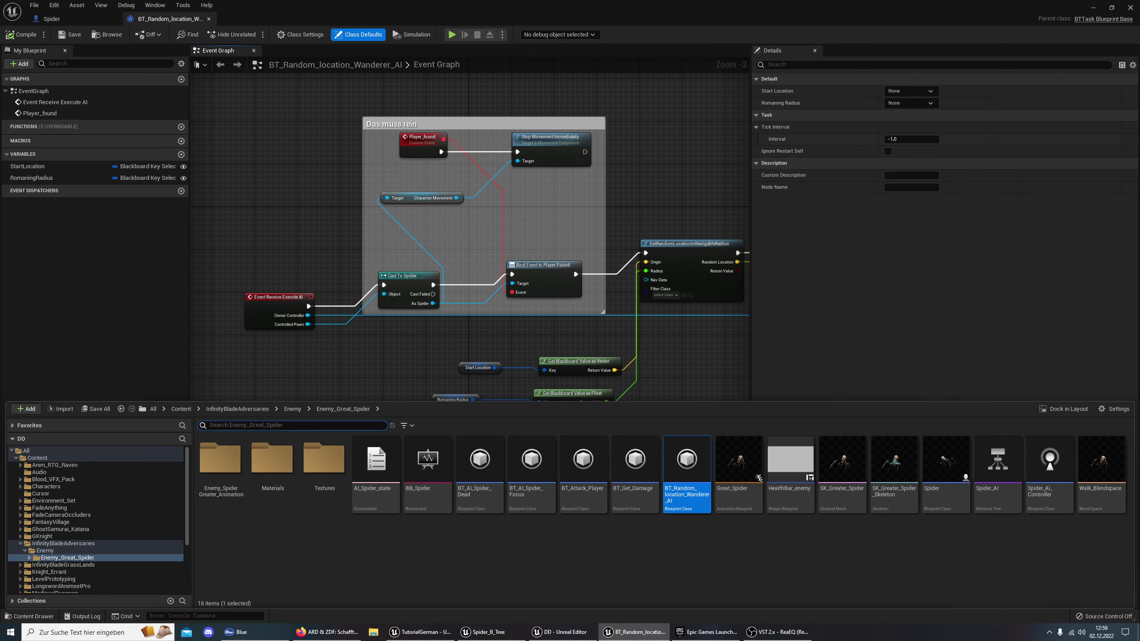
left_click(220, 463)
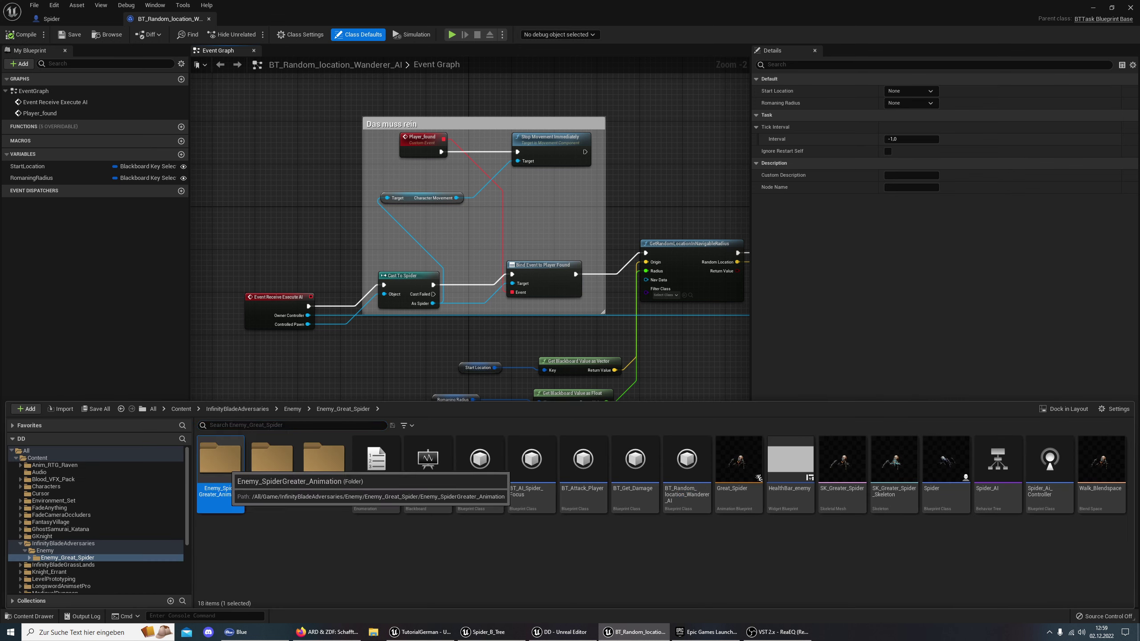
double_click(220, 463)
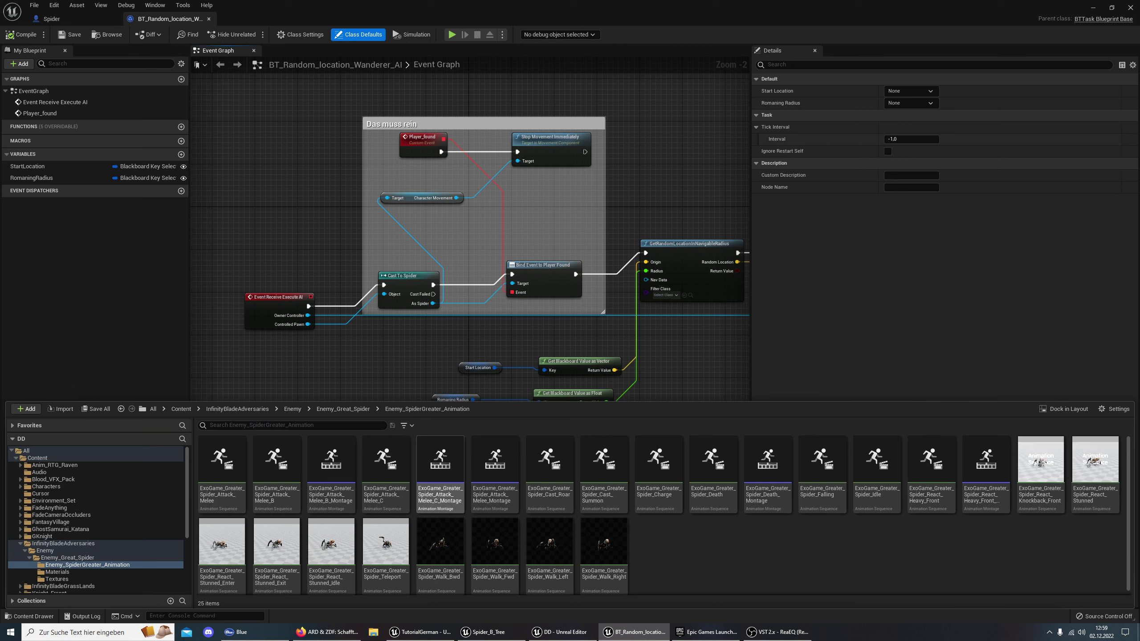
left_click(495, 467)
key("alt+Tab")
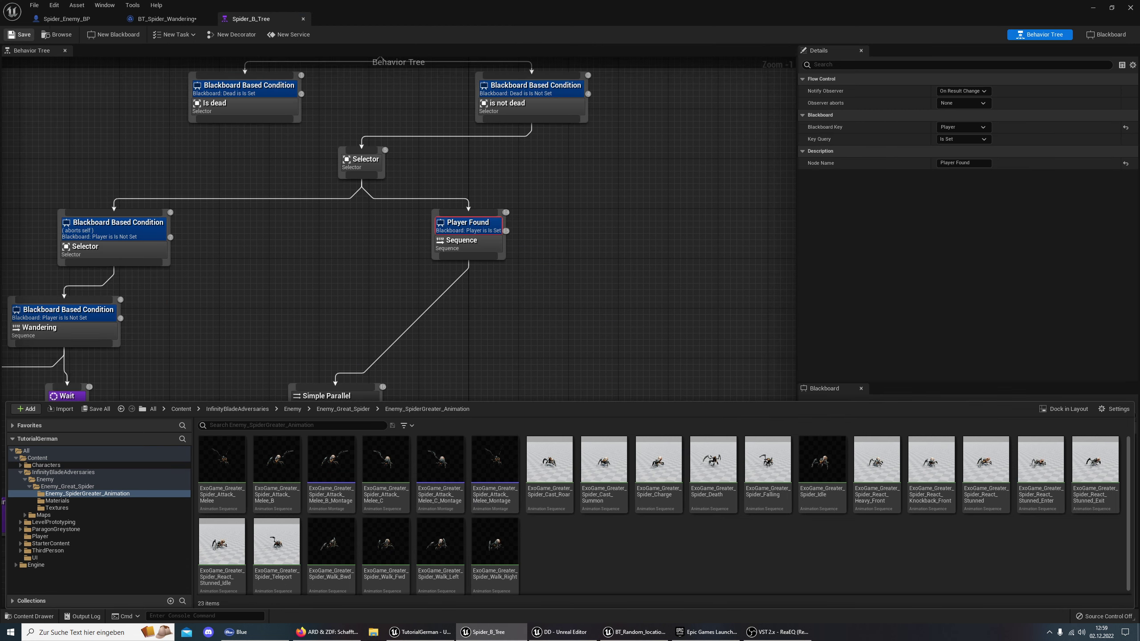
Review the tree's Player Found, Sequence, Selector and Simple Parallel nodes across both branches
key("ctrl+space")
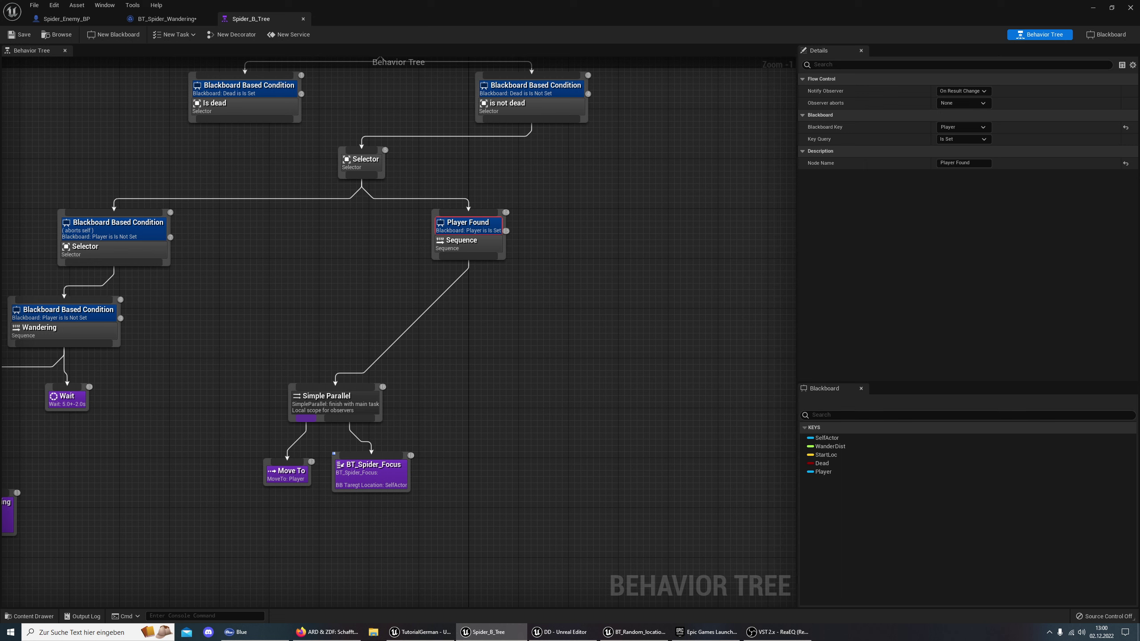
right_click_drag(318, 317, 339, 298)
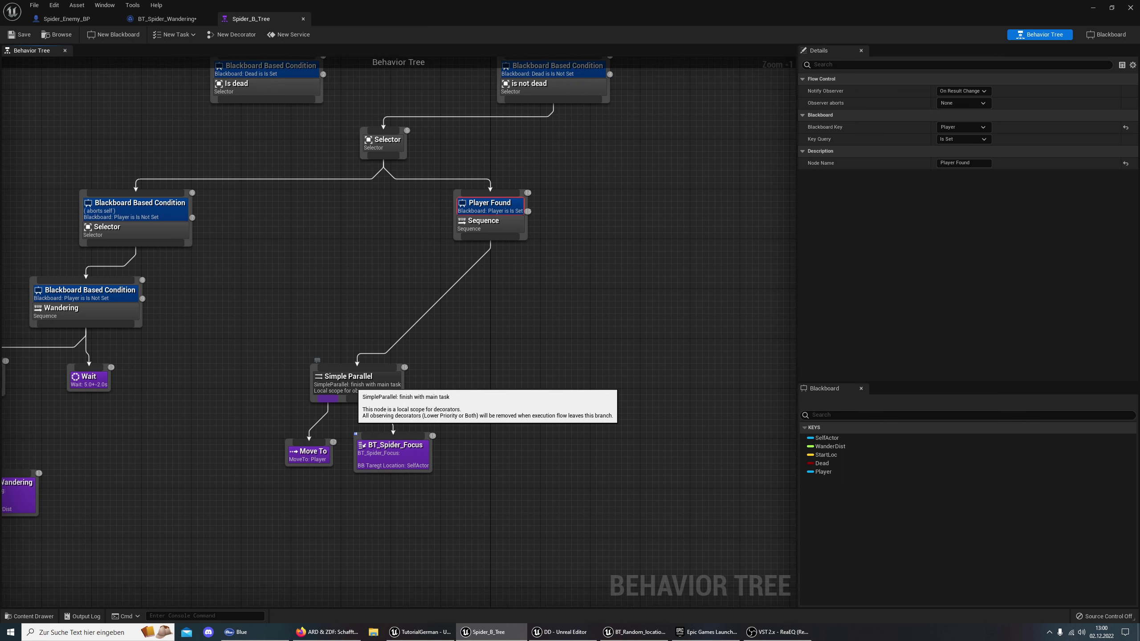
left_click(354, 387)
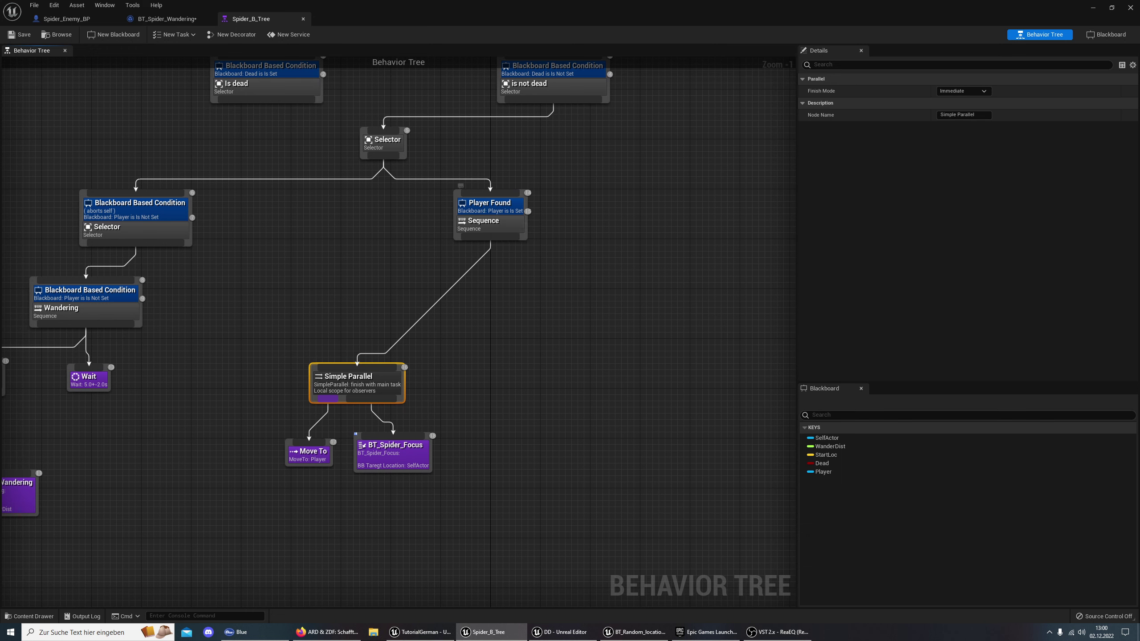
left_click(489, 205)
right_click_drag(319, 215, 318, 316)
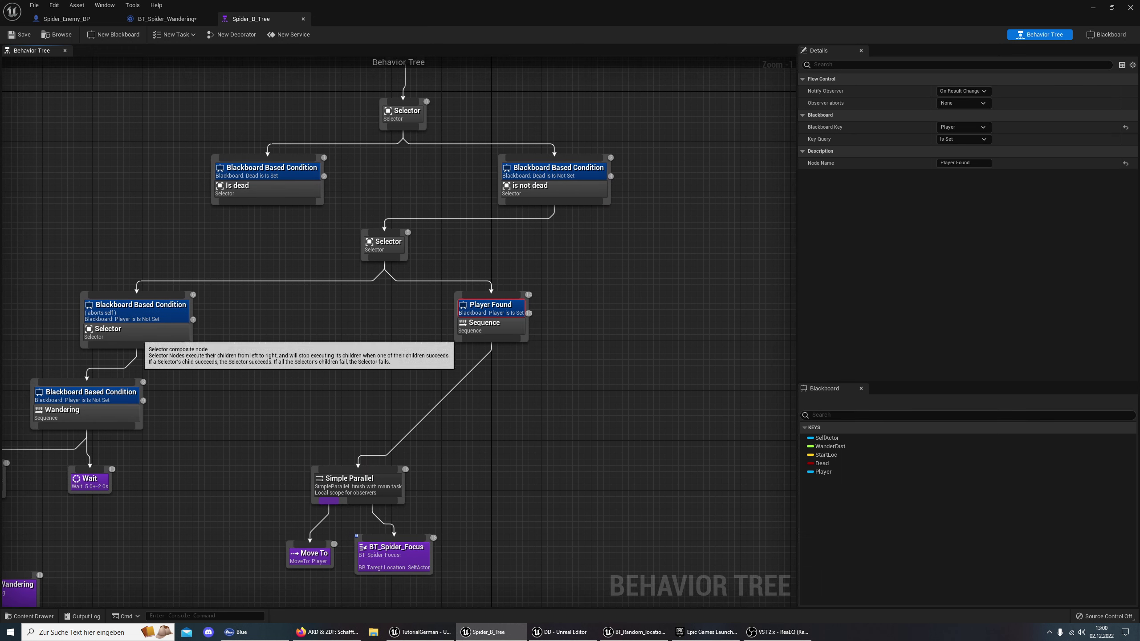
left_click(483, 331)
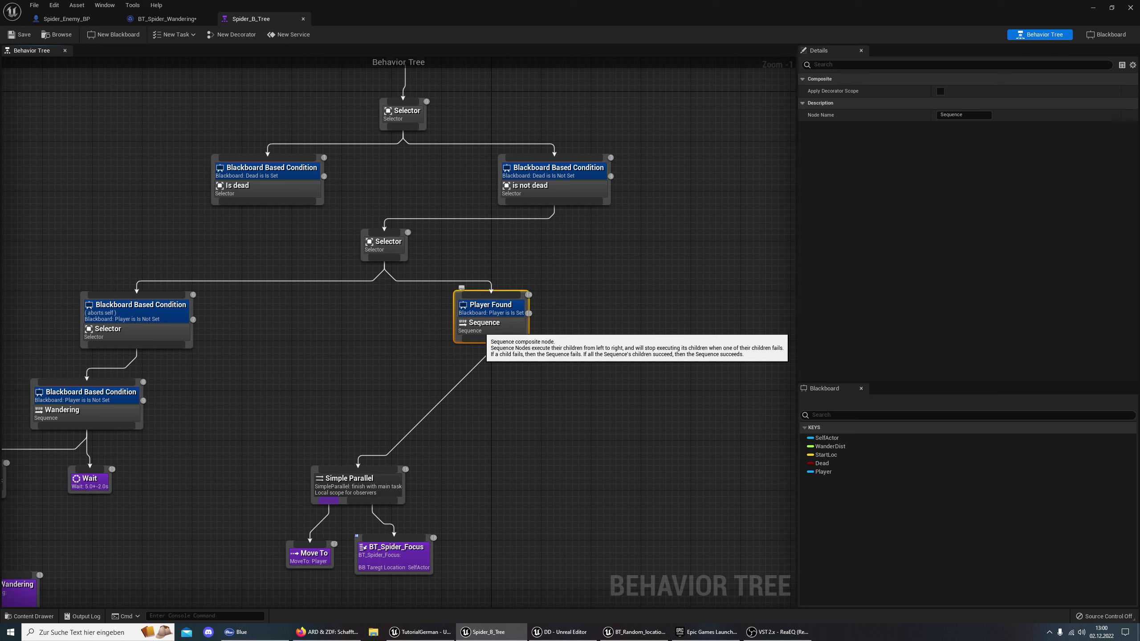
left_click(106, 335)
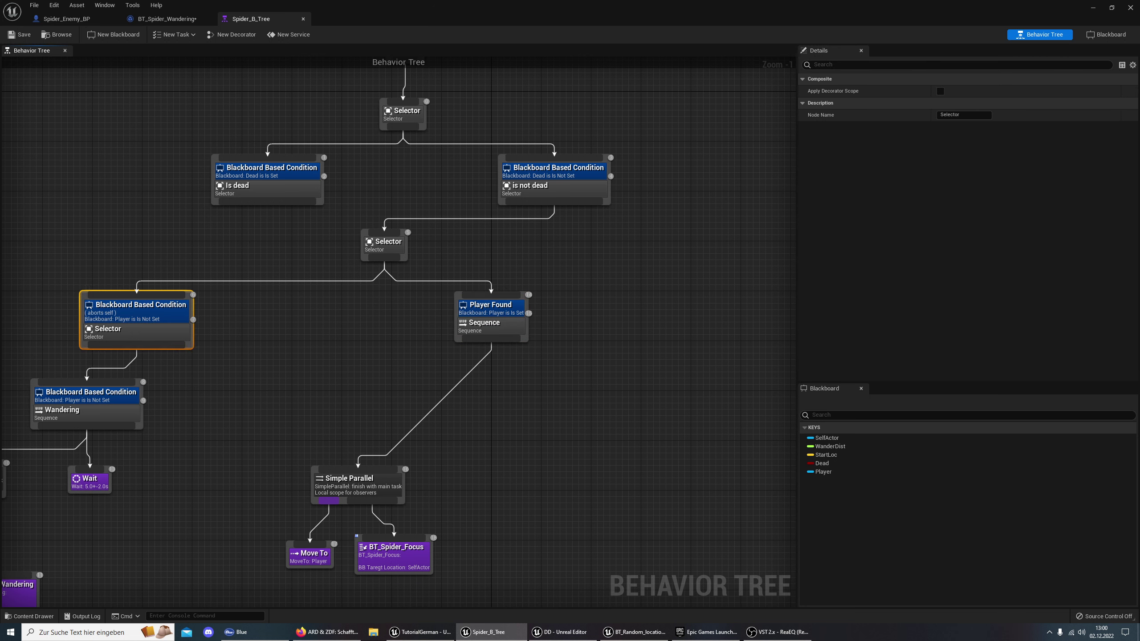
left_click(491, 308)
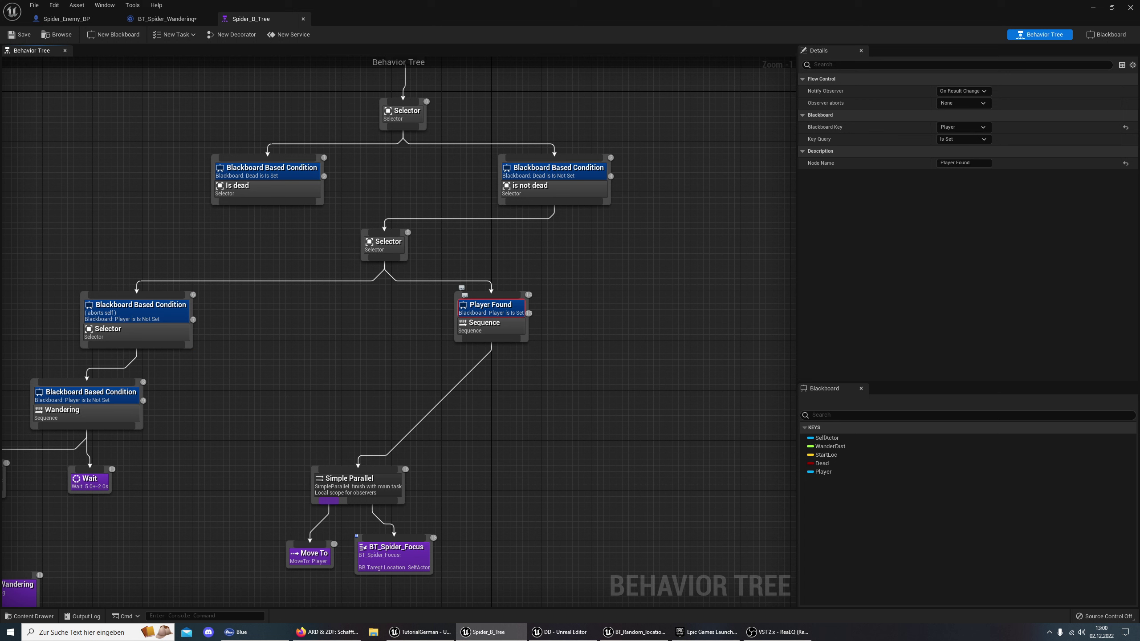
left_click(108, 335)
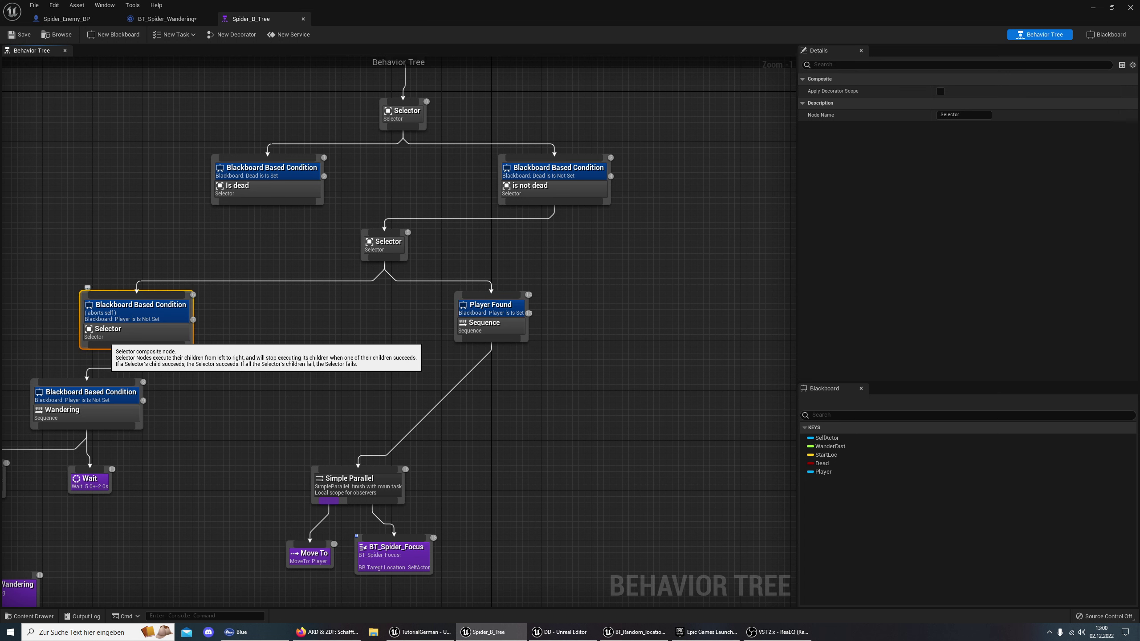
right_click_drag(108, 341, 367, 244)
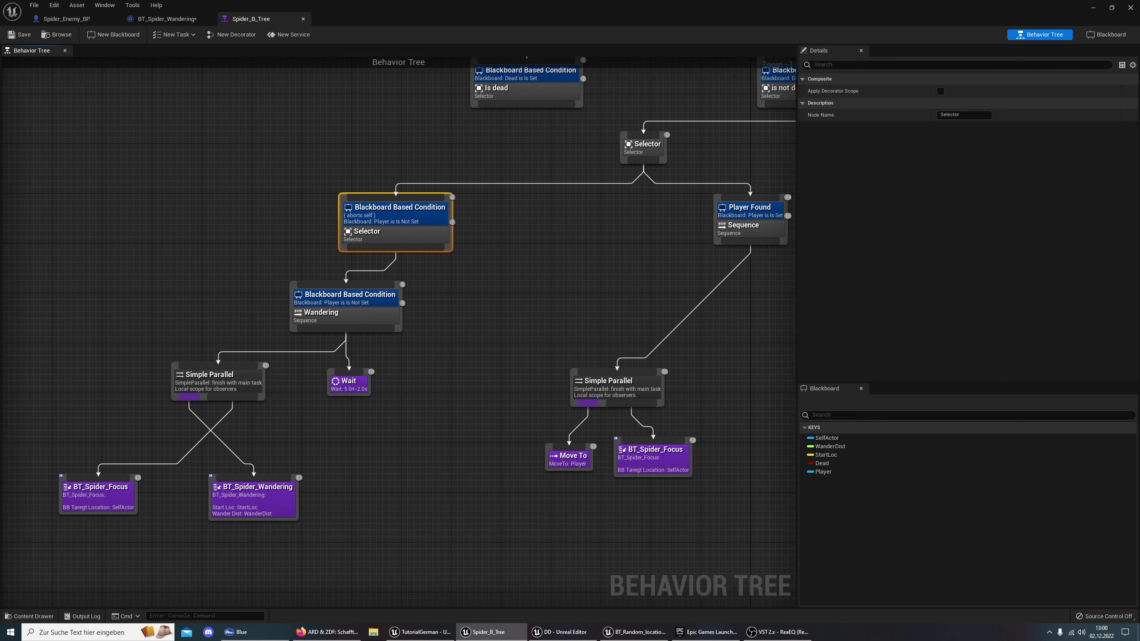
right_click_drag(613, 292, 554, 266)
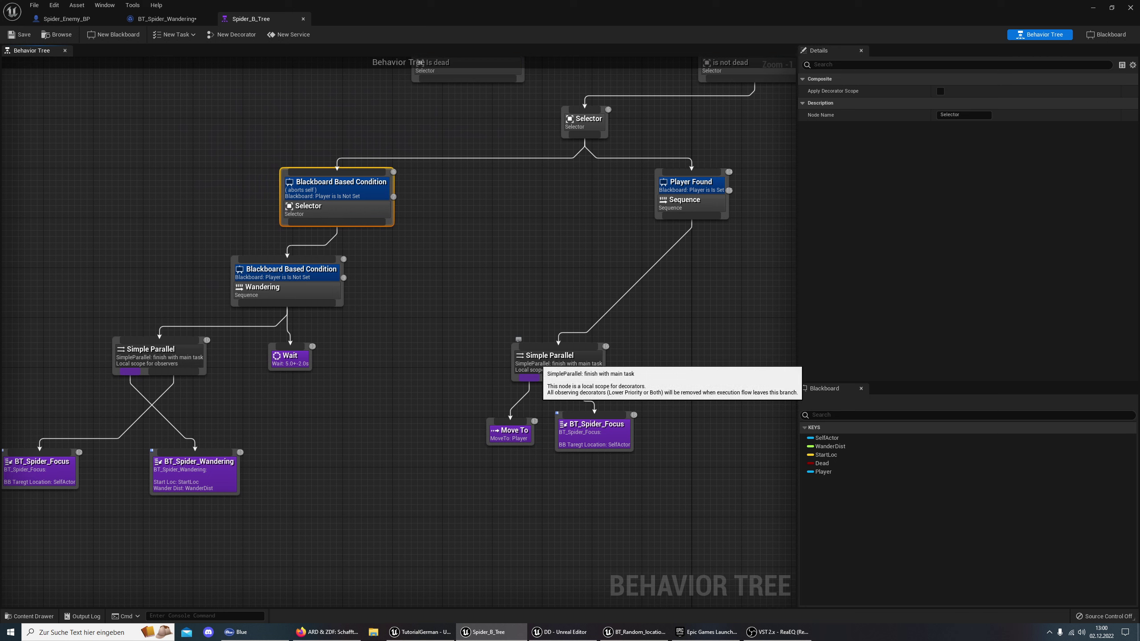
left_click(538, 361)
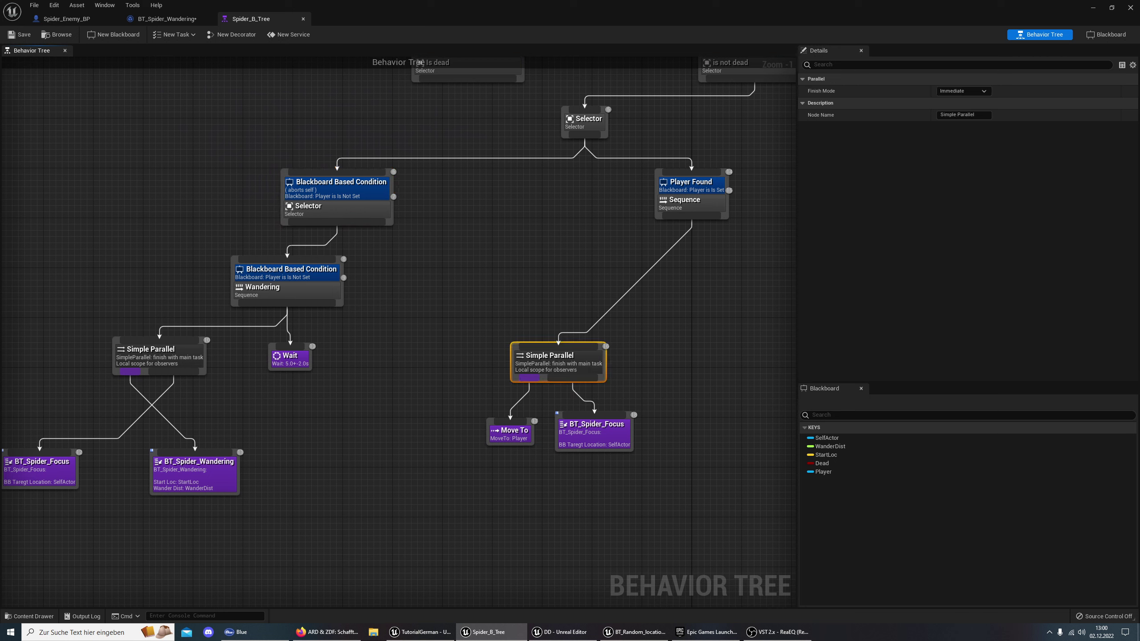
Move the chase branch's Move To task further left, adding no new node
left_click(513, 434)
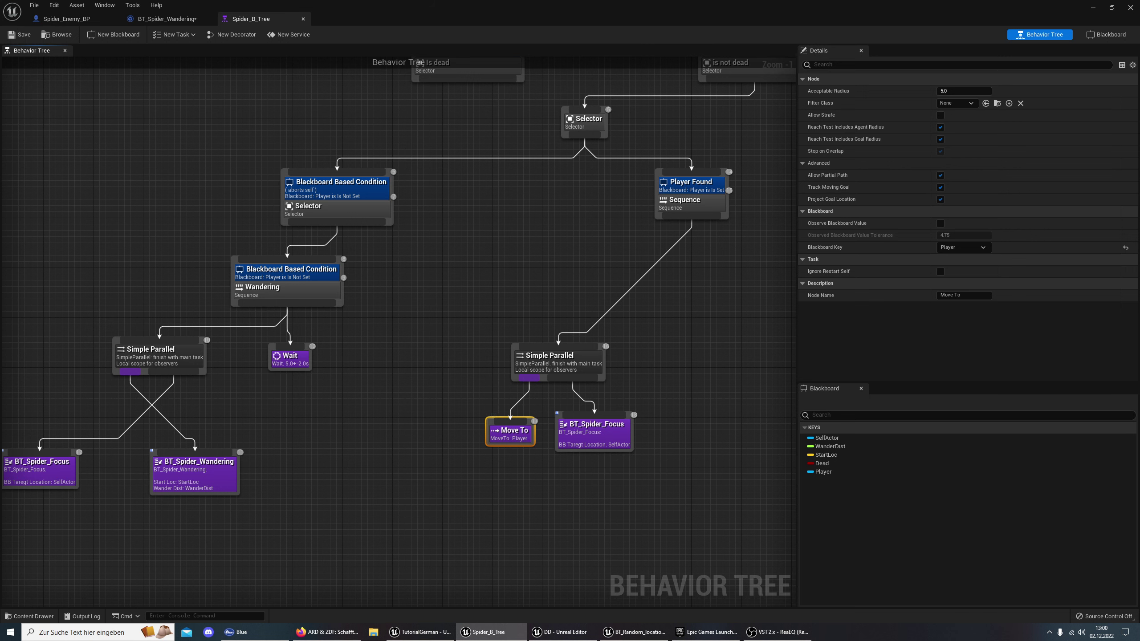
left_click_drag(510, 432, 417, 420)
left_click_drag(530, 379, 460, 475)
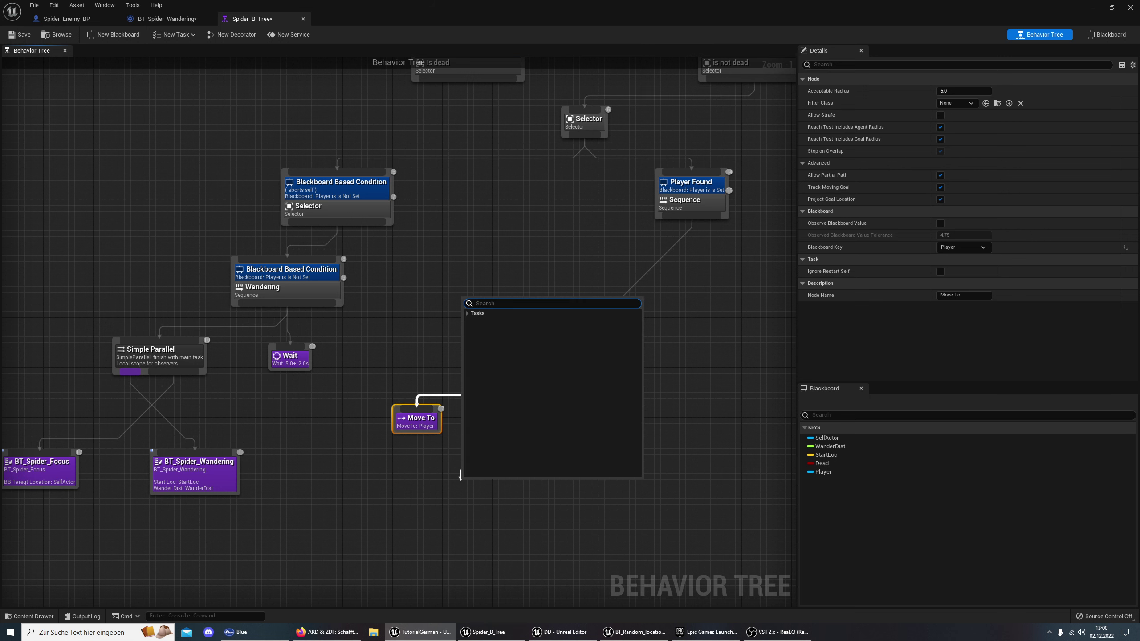
type("move")
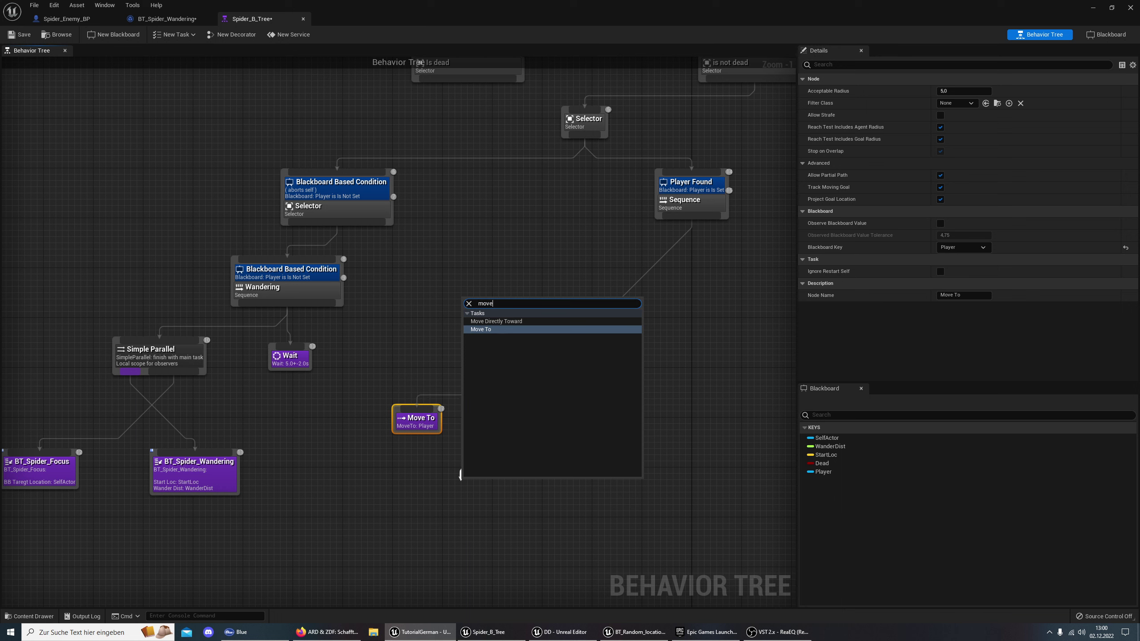
left_click(460, 475)
left_click(415, 422)
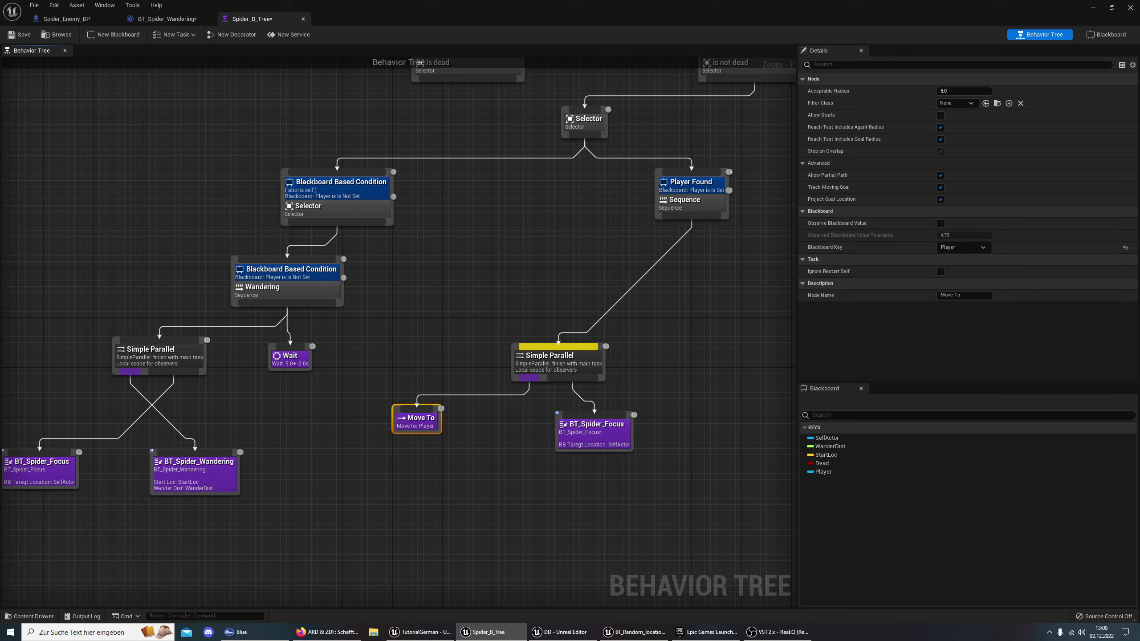
Open the BT_Spider_Focus task blueprint from the behavior tree
left_click(596, 445)
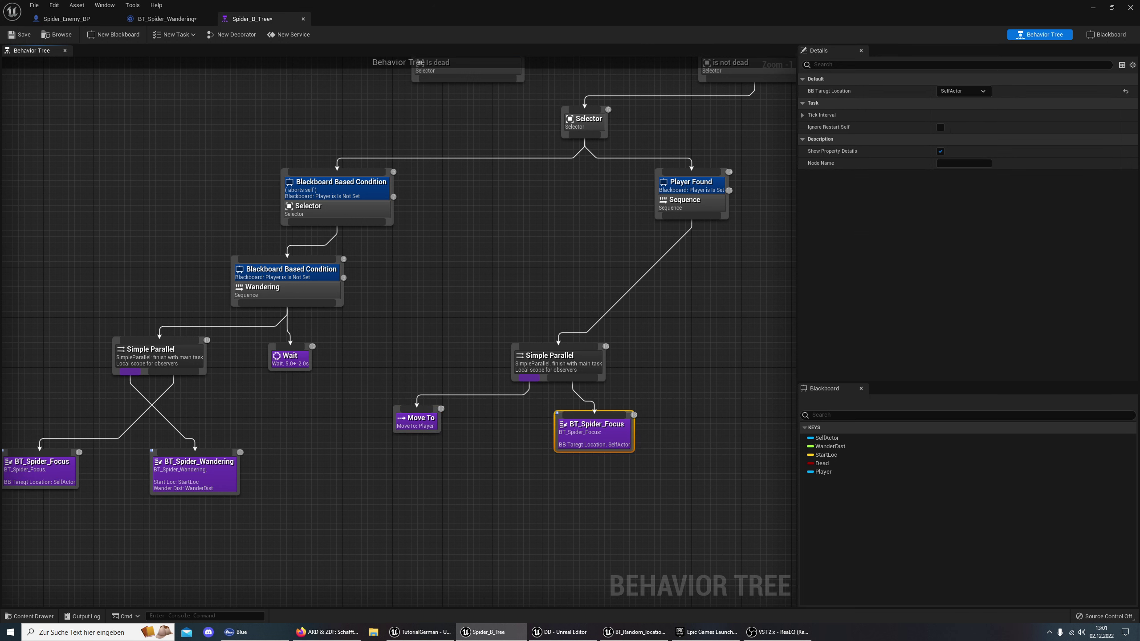
left_click(62, 479)
double_click(601, 442)
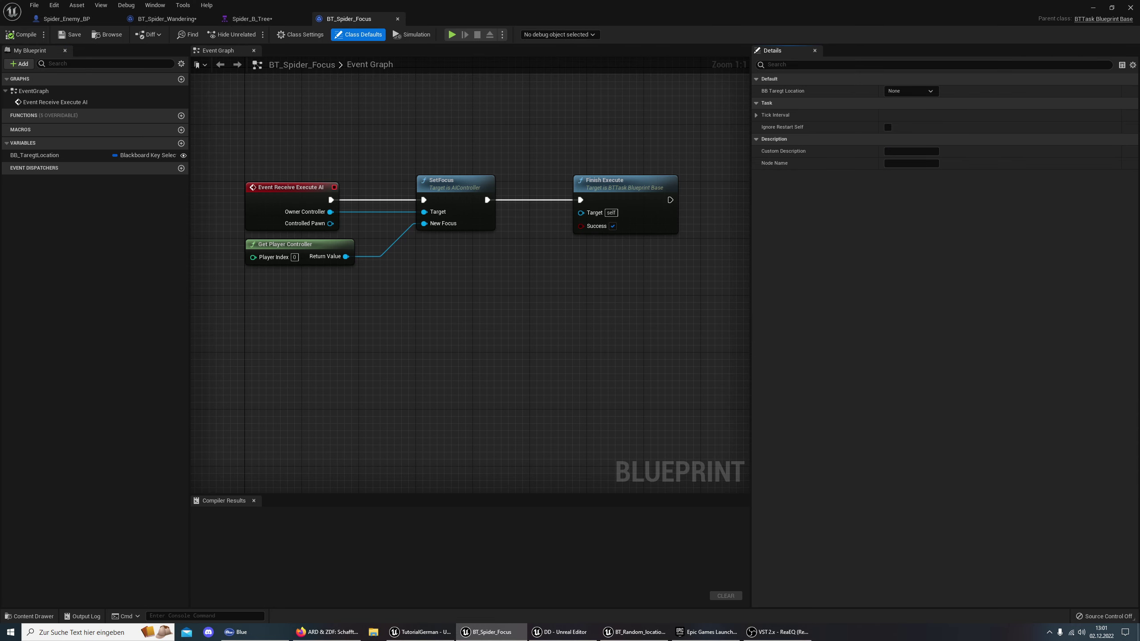
Delete BB_TaregtLocation from BT_Spider_Focus, compile, and check Player Found in Spider_B_Tree
right_click(43, 155)
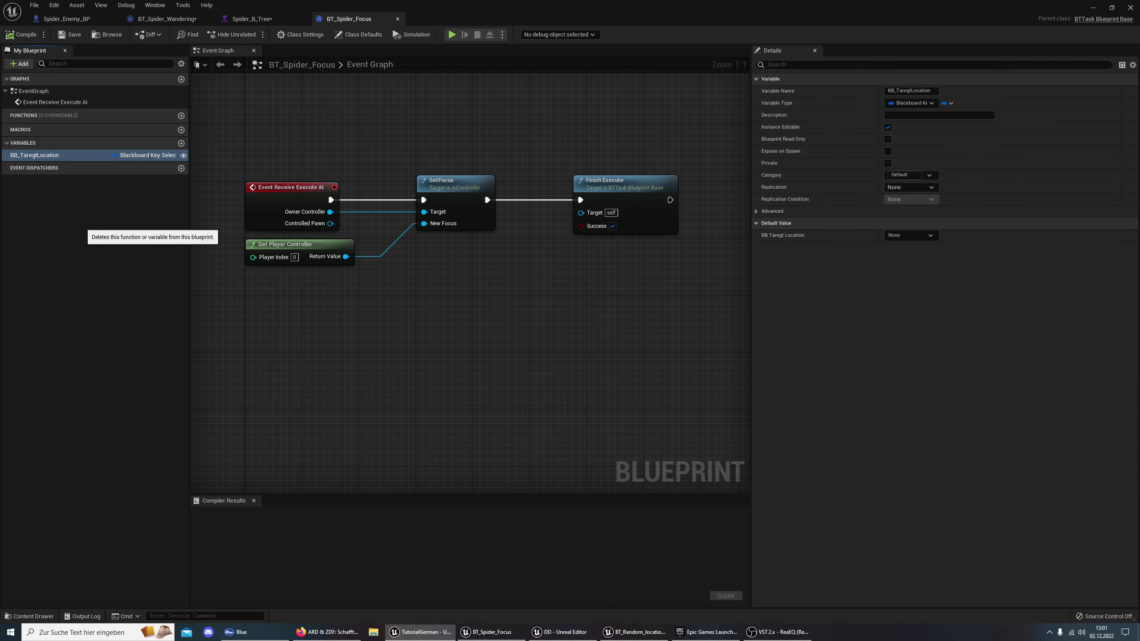
left_click(85, 226)
left_click(21, 35)
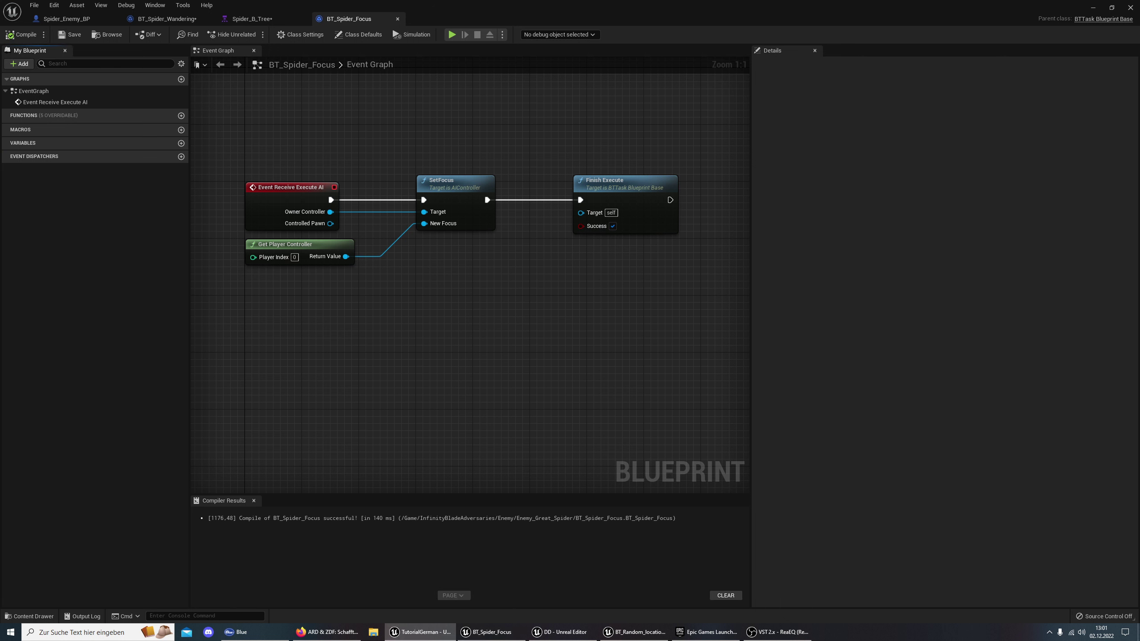
left_click(251, 18)
left_click(691, 183)
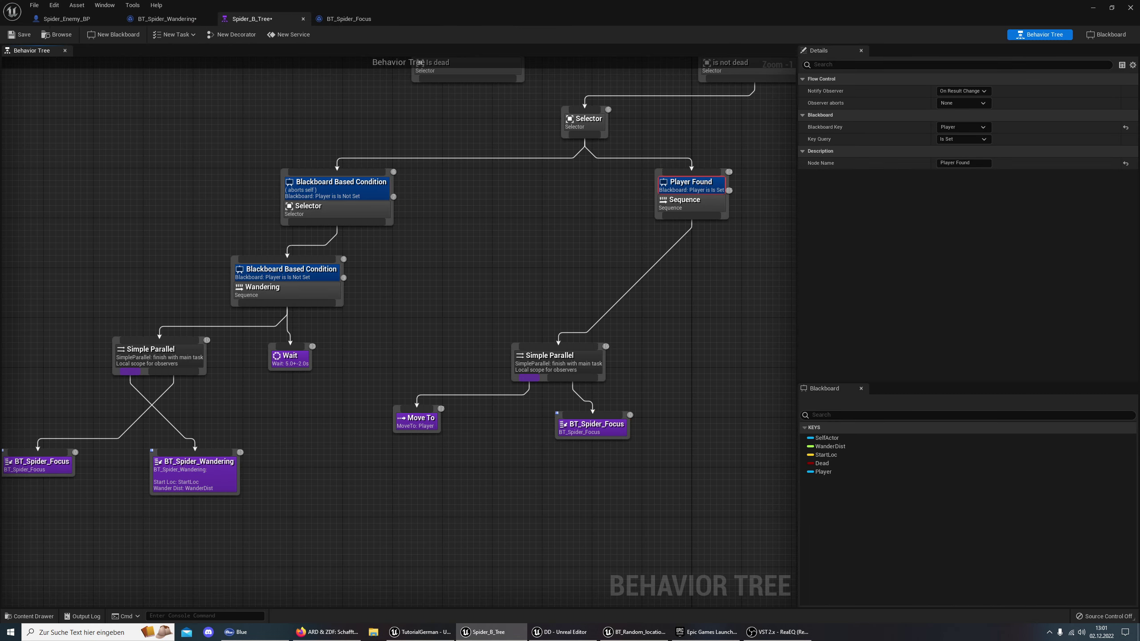
Rename the wandering branch's Blackboard Based Condition decorator to Wandering
left_click(339, 189)
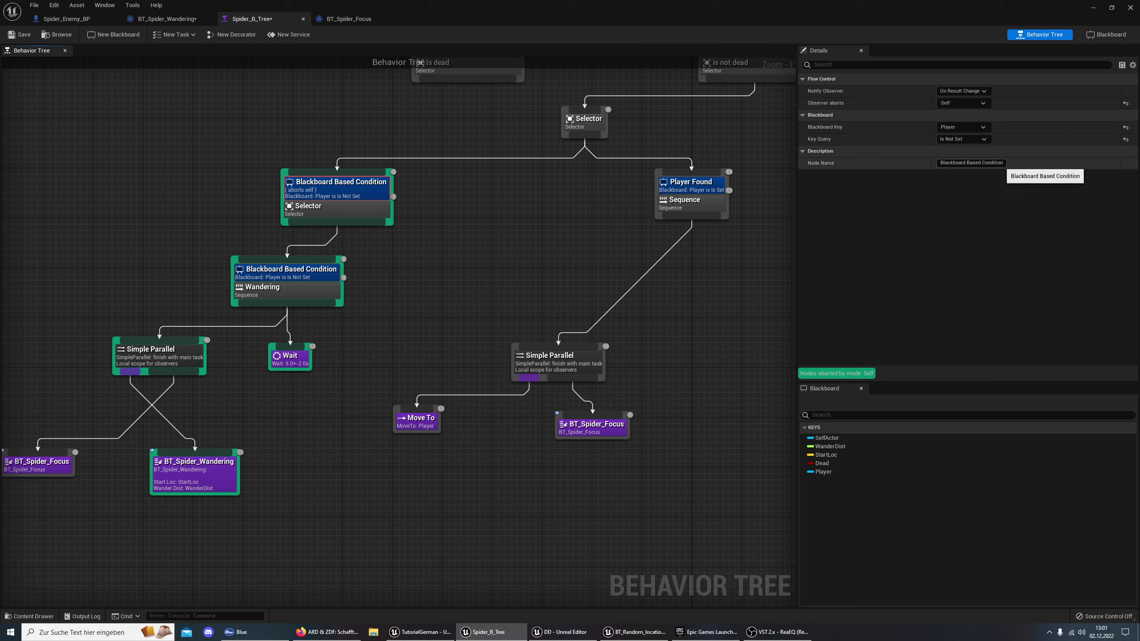
left_click(971, 162)
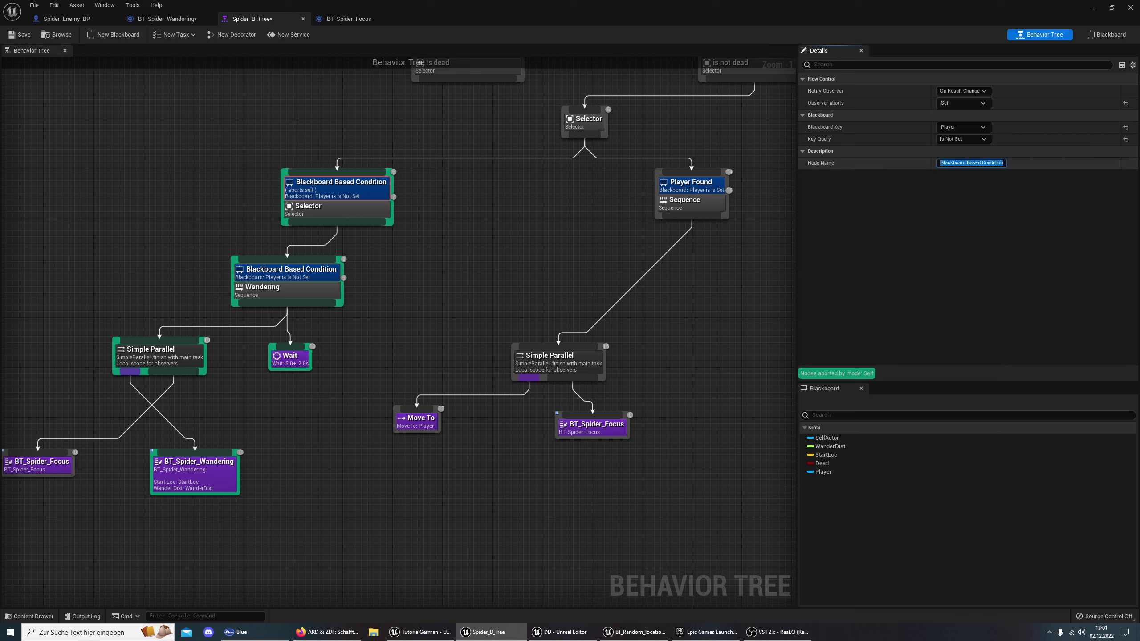
key("BackSpace")
type("dering")
key("Return")
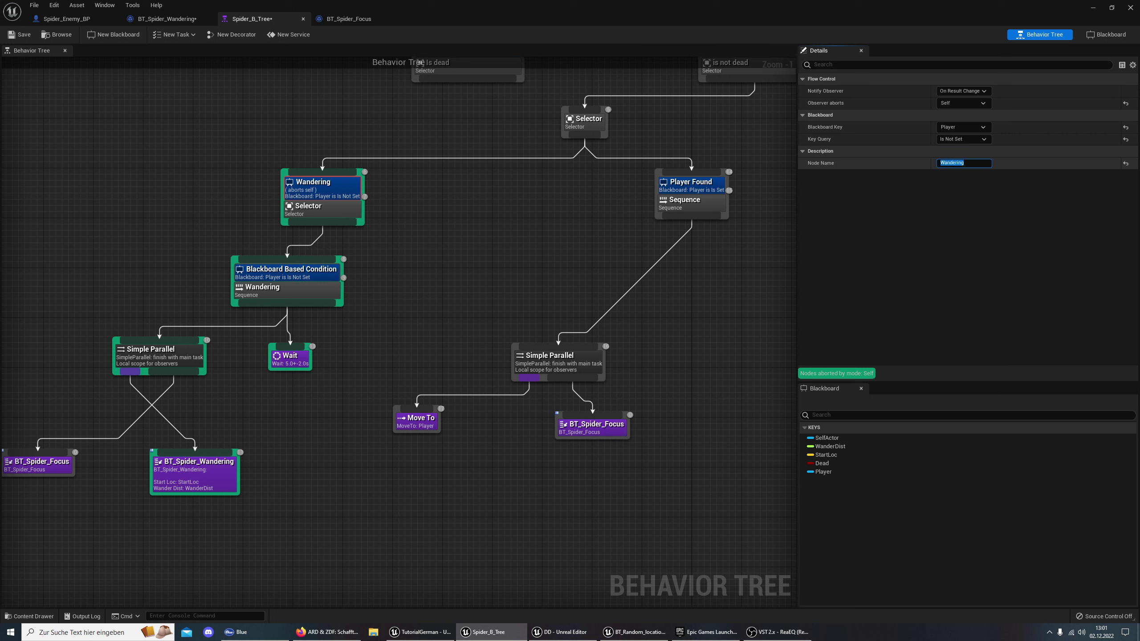
key("Escape")
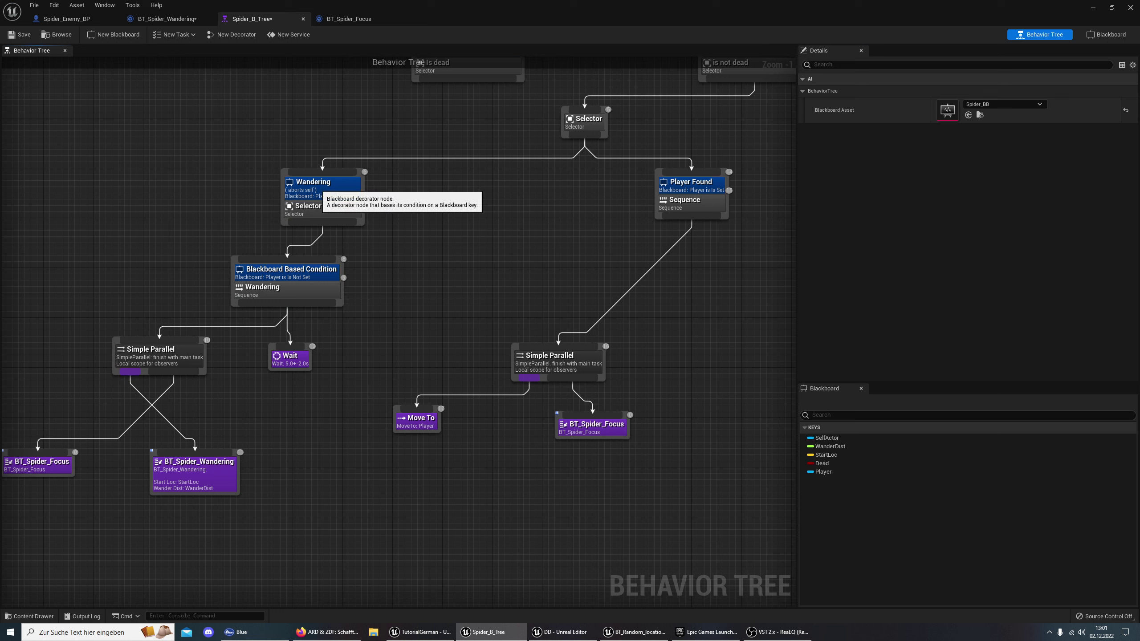
Review Player Found's settings and place Move To left of BT_Spider_Focus
left_click(664, 175)
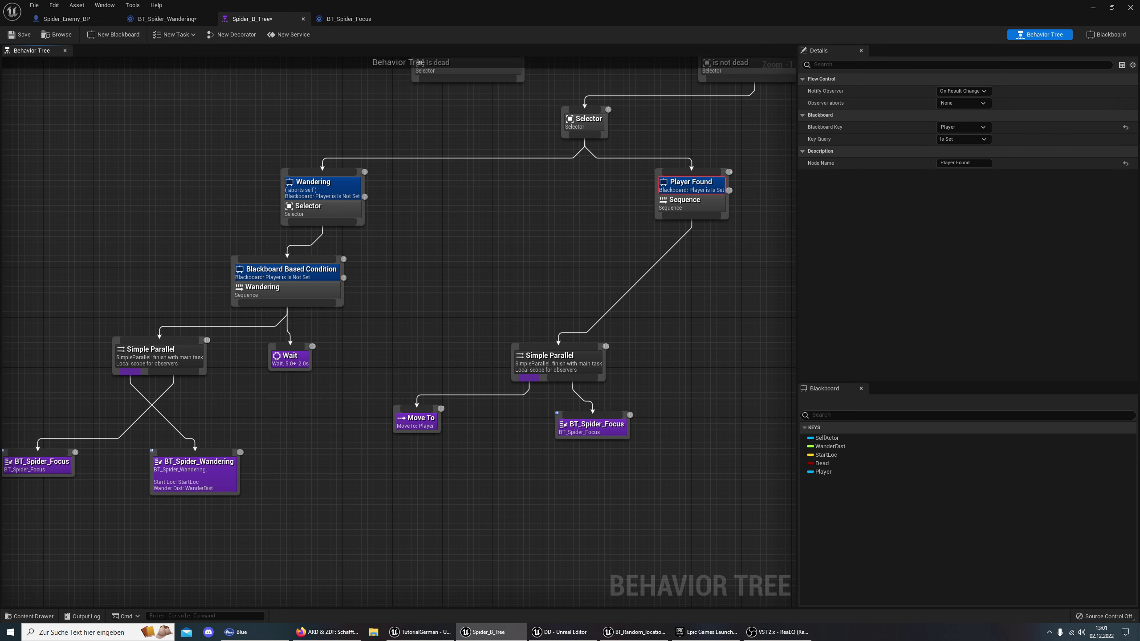
key("ctrl+z")
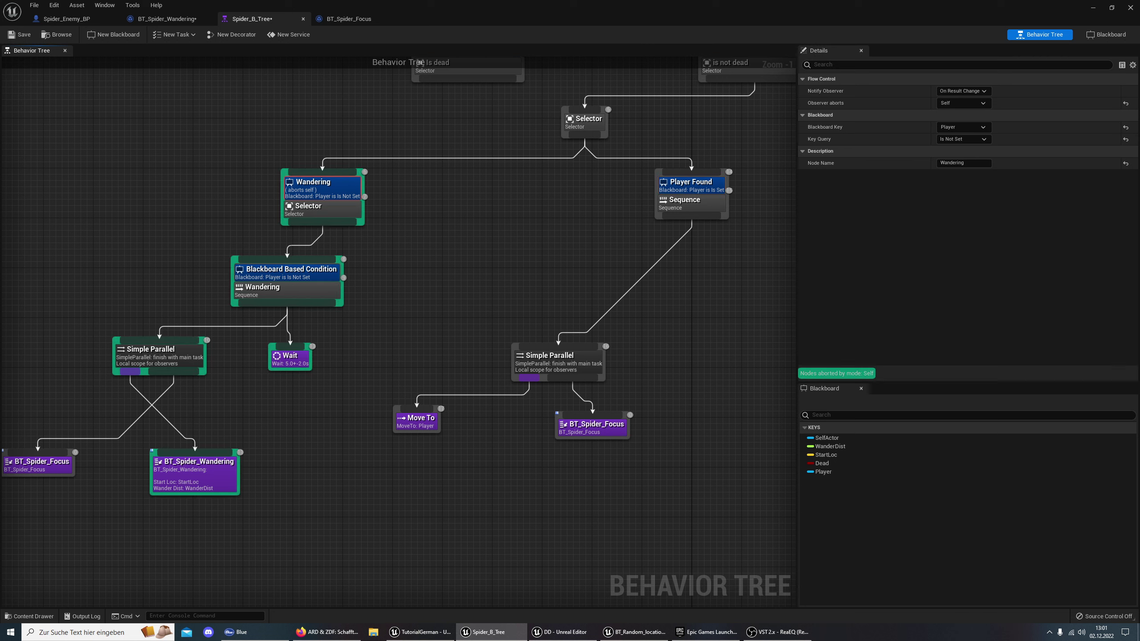
key("ctrl+z")
key("ctrl+z")
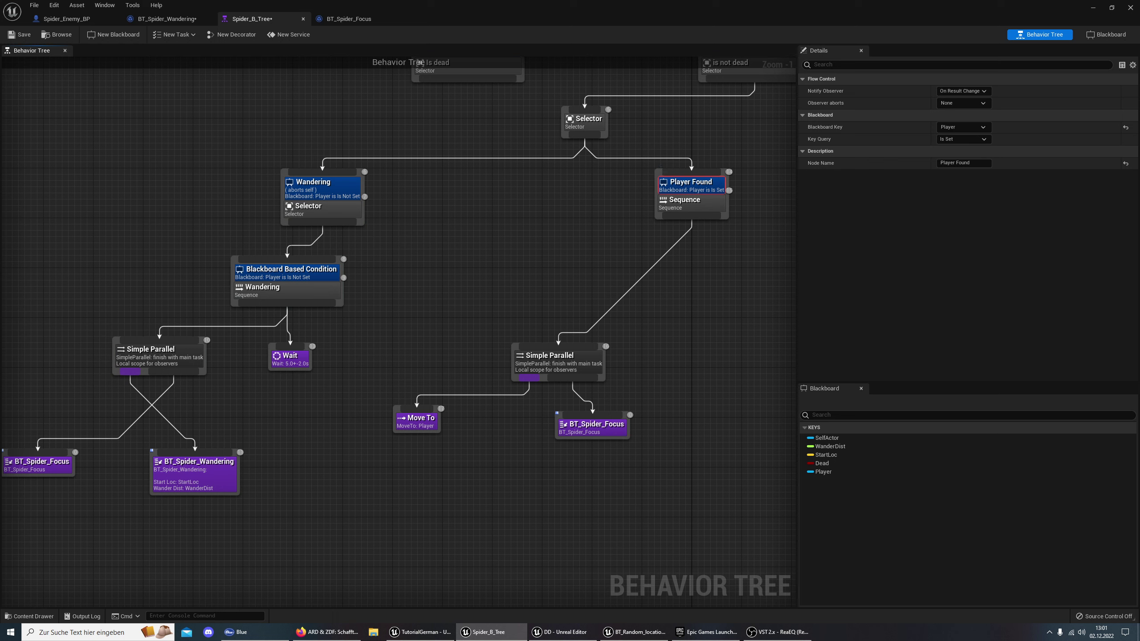
left_click_drag(415, 420, 509, 424)
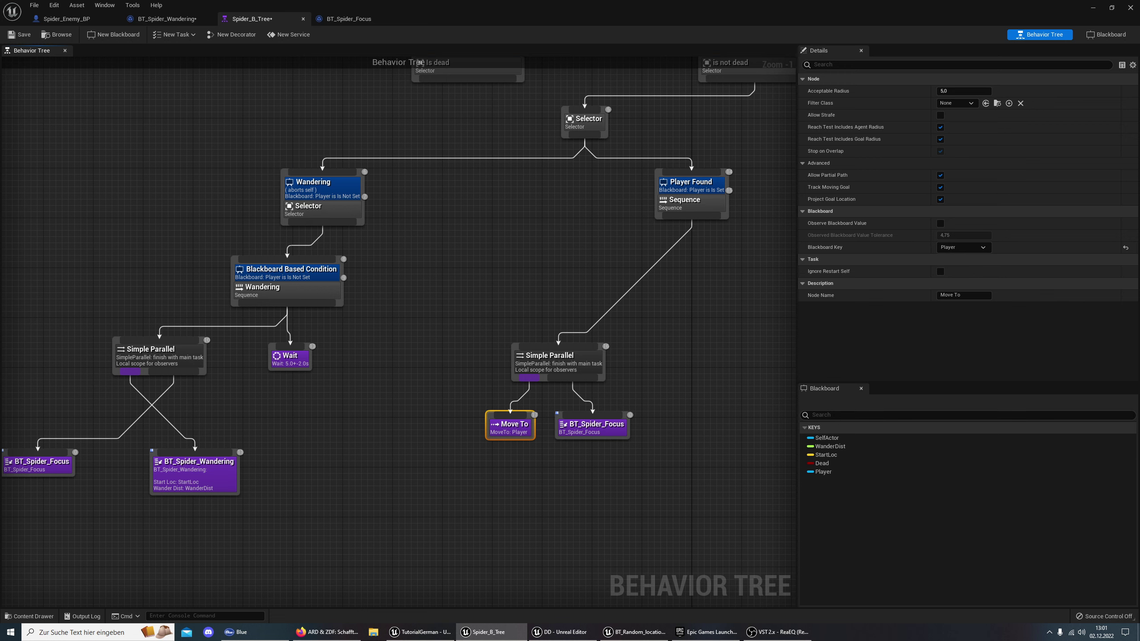
left_click(67, 18)
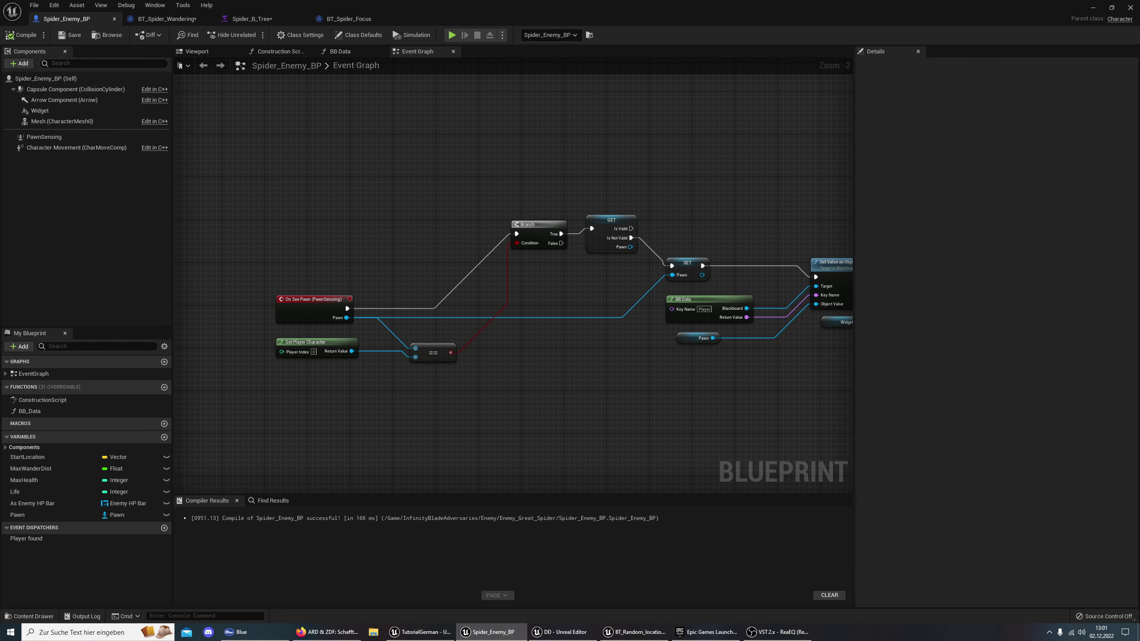
Show Spider_Enemy_BP's Character Movement settings, with Rotation Rate Z 180 and Orient Rotation to Movement
right_click_drag(454, 227, 337, 211)
right_click_drag(454, 251, 175, 248)
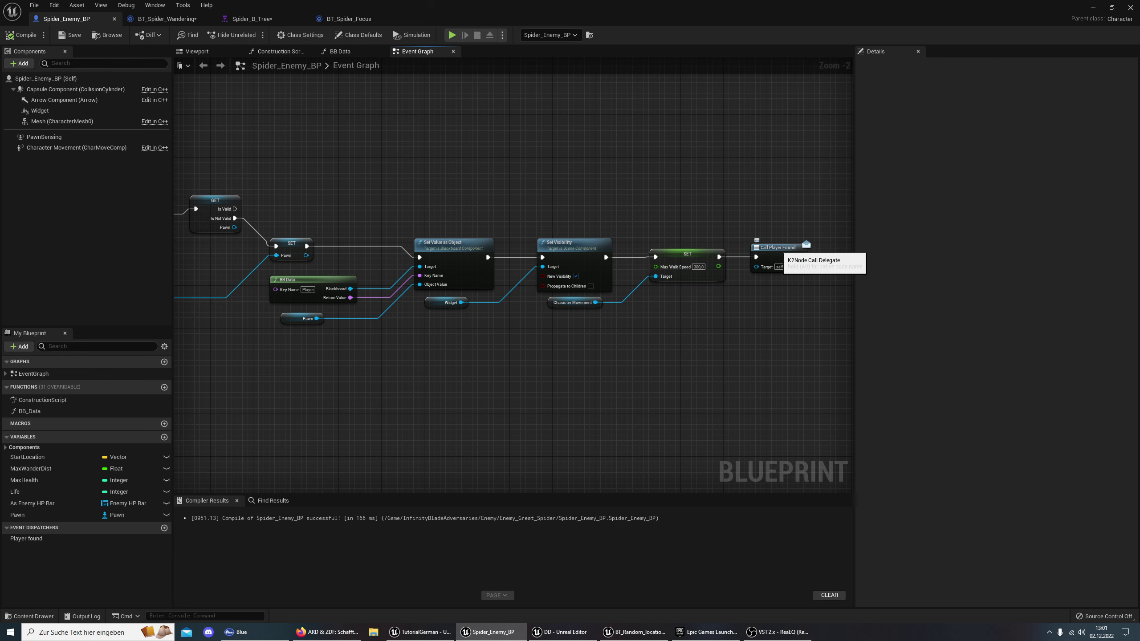
left_click(166, 19)
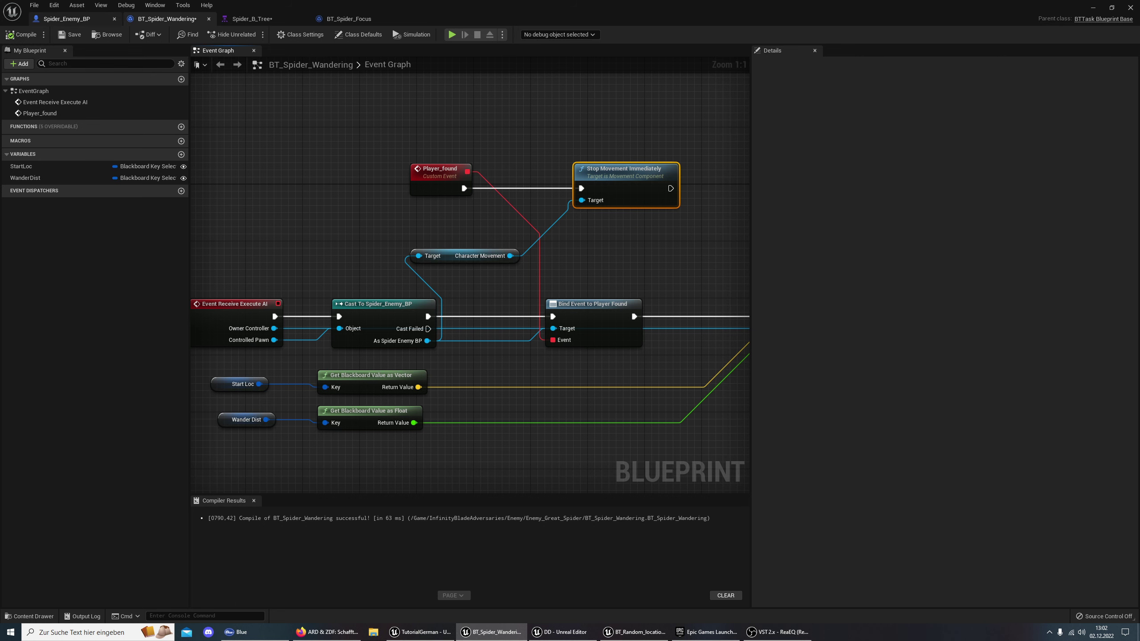
left_click(67, 18)
left_click(76, 148)
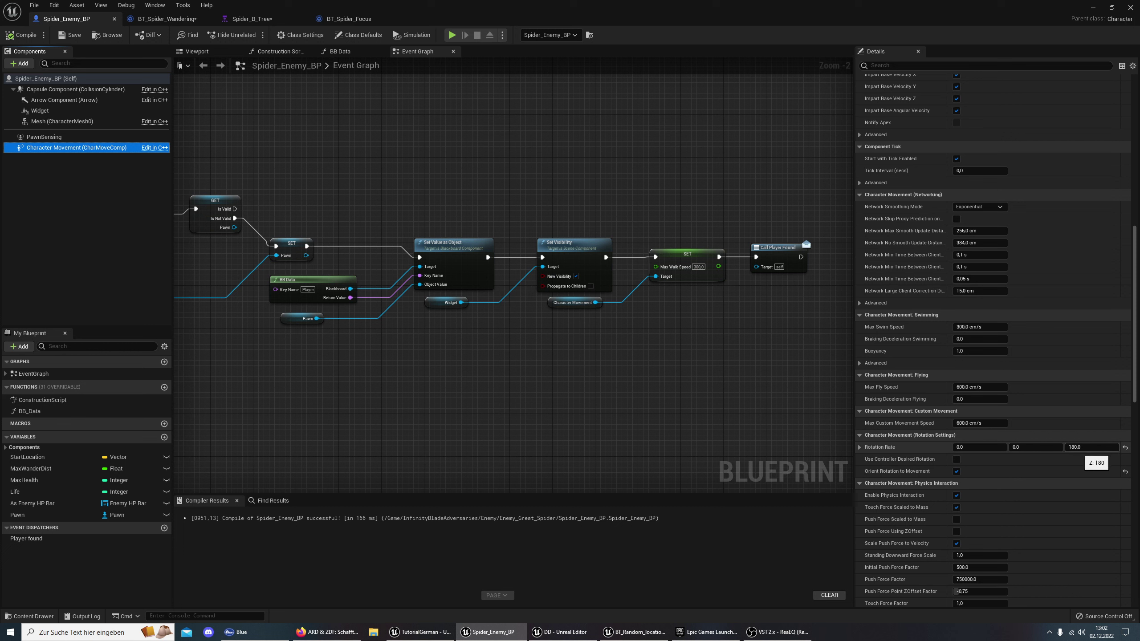
Open the spider blueprint's Class Defaults, save all assets, and go to the TestMap play session
scroll(1095, 453, "up", 5)
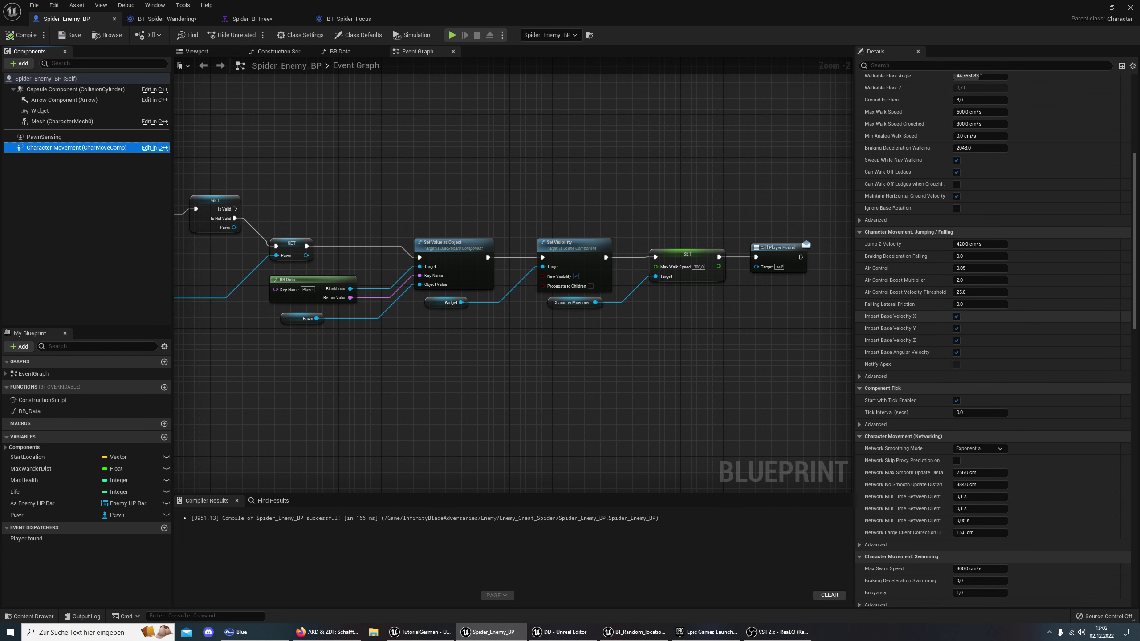
scroll(995, 339, "up", 4)
scroll(995, 339, "up", 1)
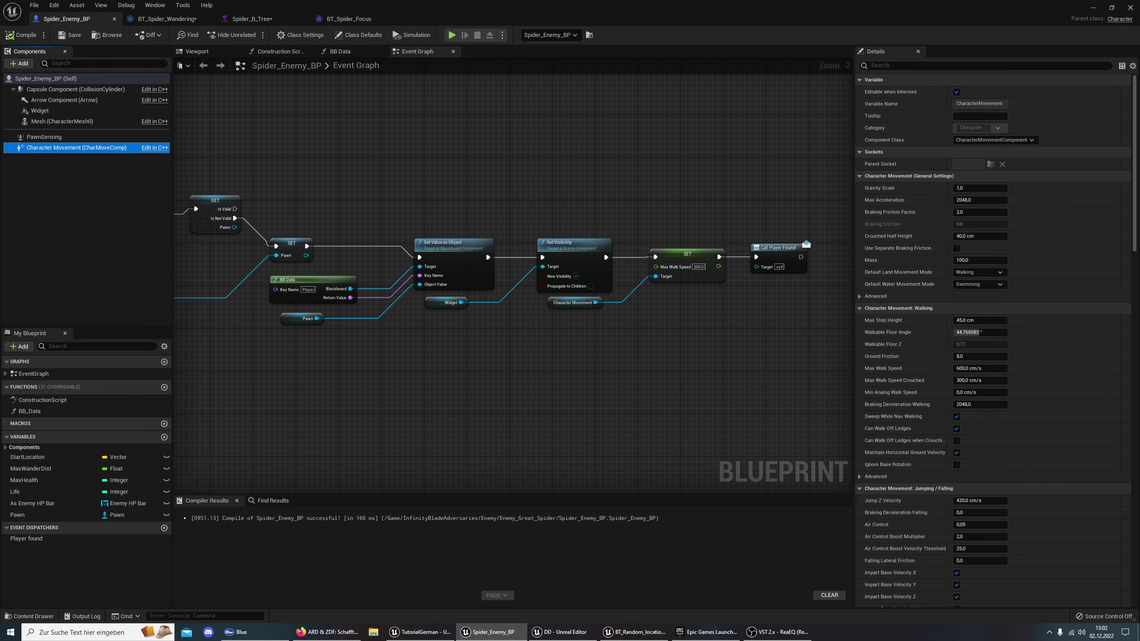
left_click(49, 79)
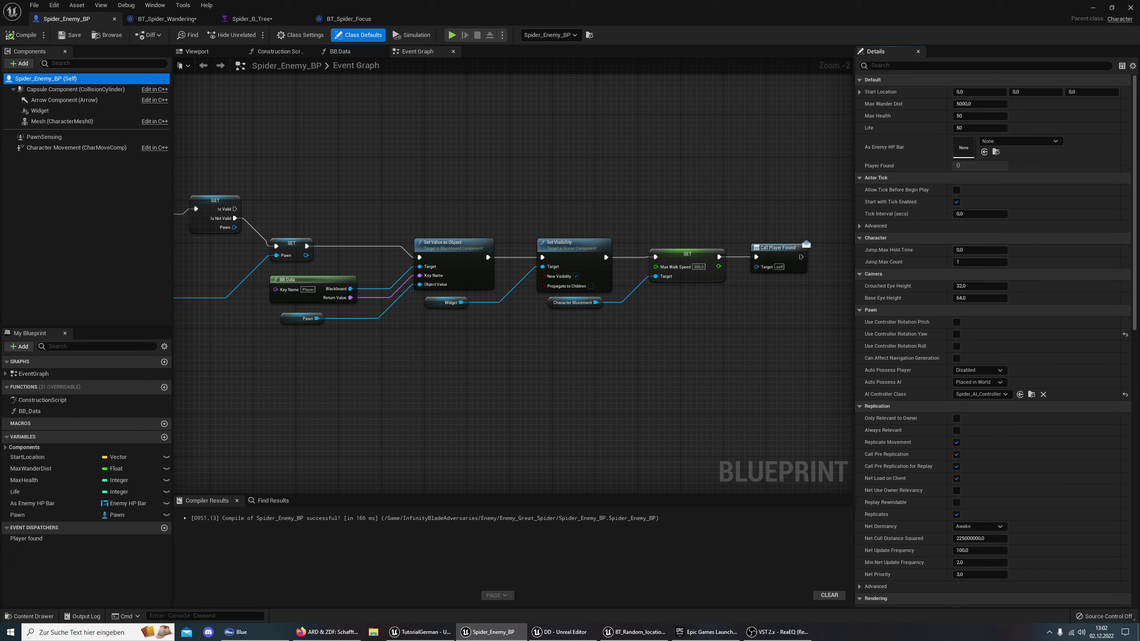
left_click(70, 35)
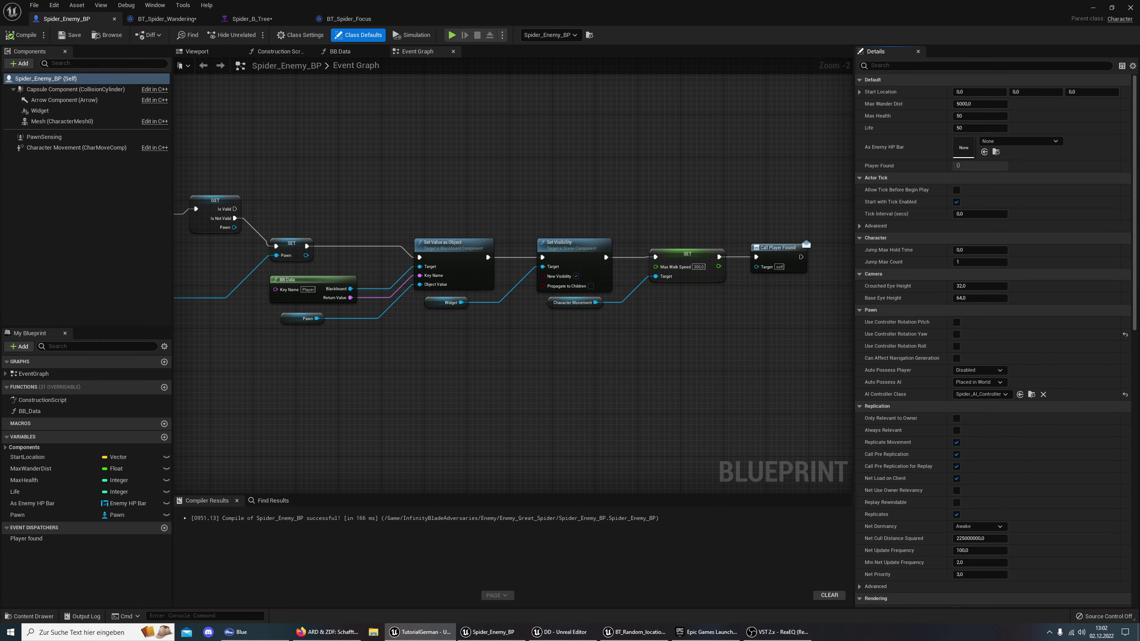
key("ctrl+shift+s")
left_click(422, 632)
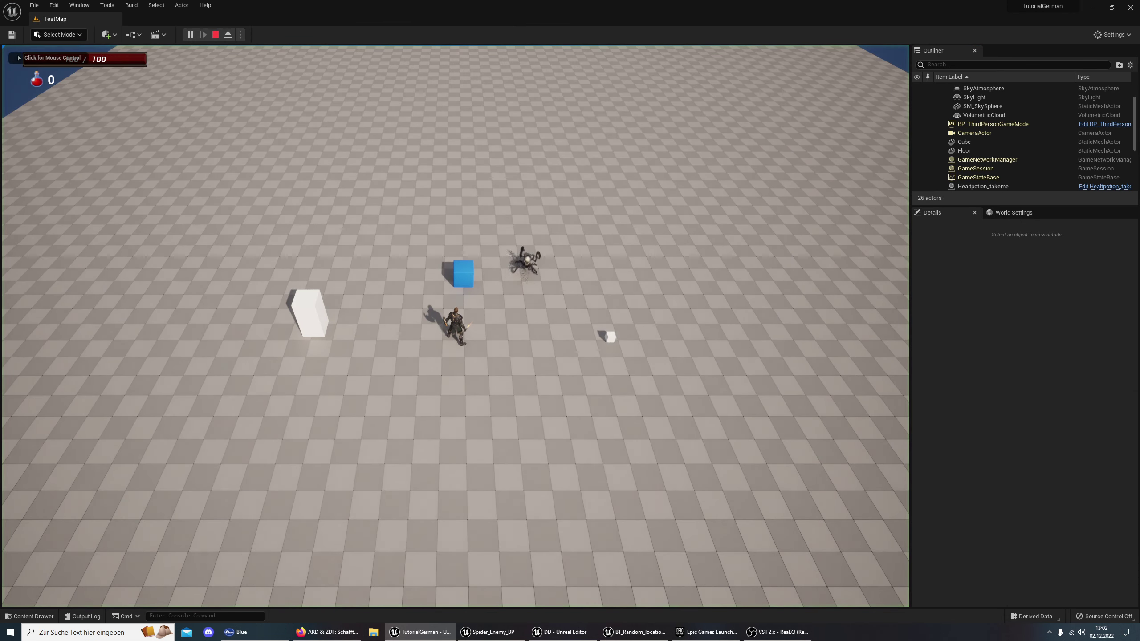
Attack and run the character forward to test the spider, then end play with Esc
left_click(455, 323)
left_click(455, 324)
key("w")
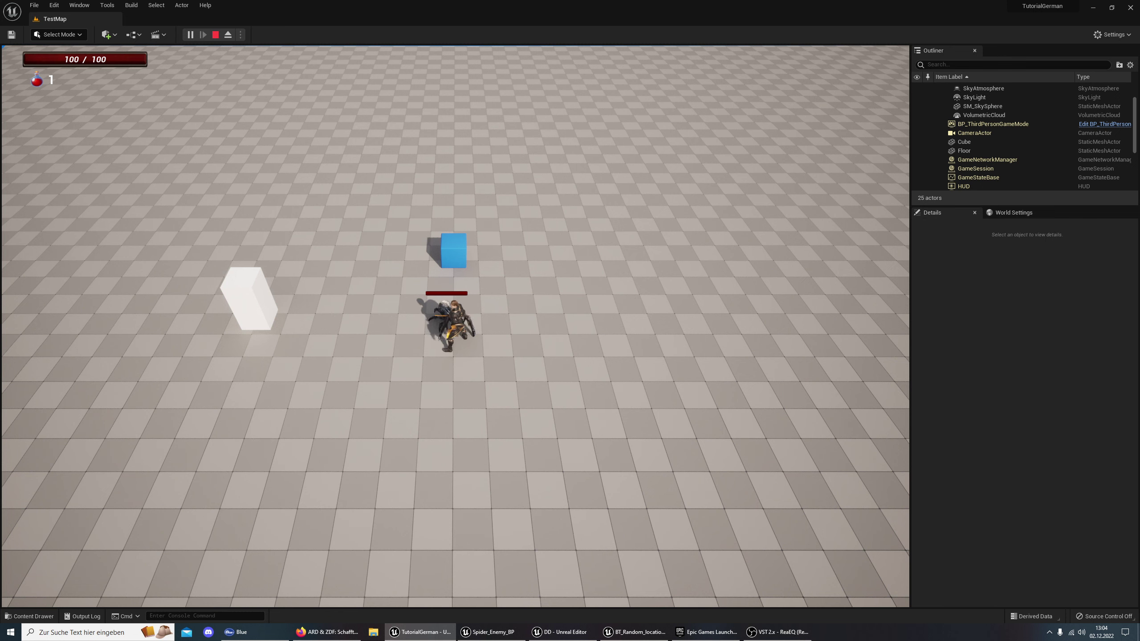
key("Escape")
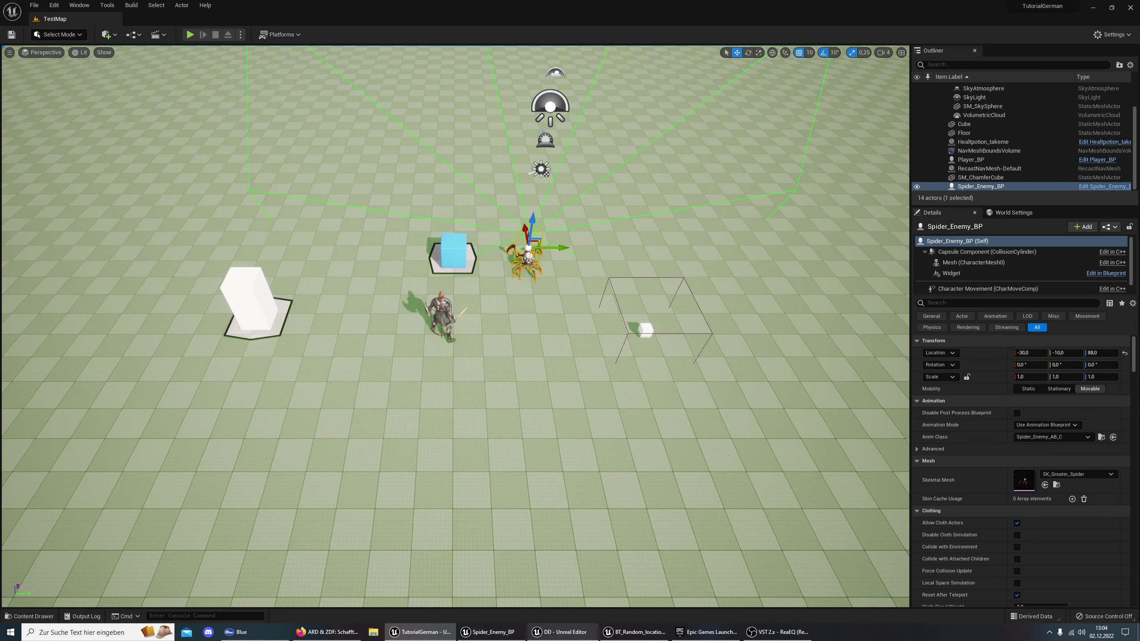
Browse InfinityBladeAdversaries > Enemy_Great_Spider and open the BT_Attack_Player task blueprint
left_click(634, 632)
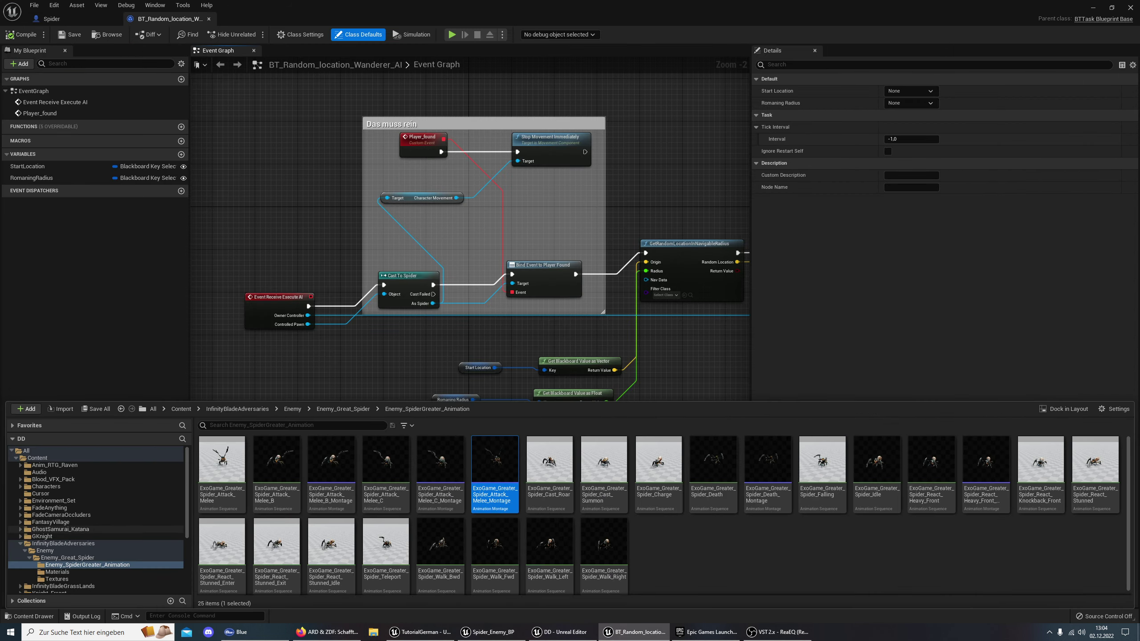
left_click(63, 543)
left_click(68, 557)
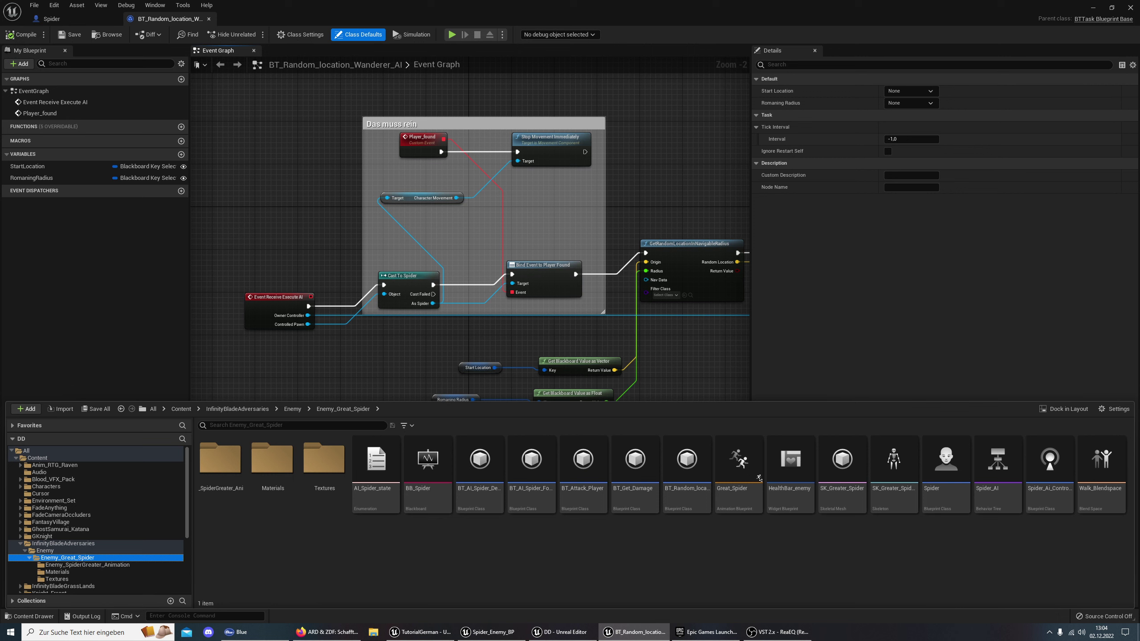
left_click(635, 476)
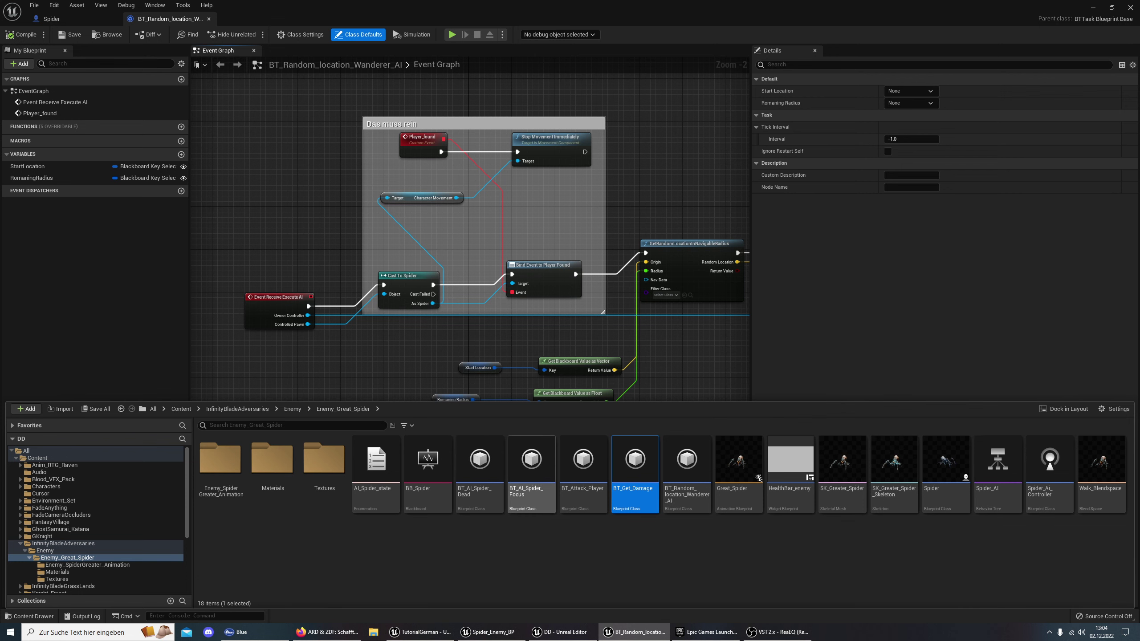
double_click(582, 463)
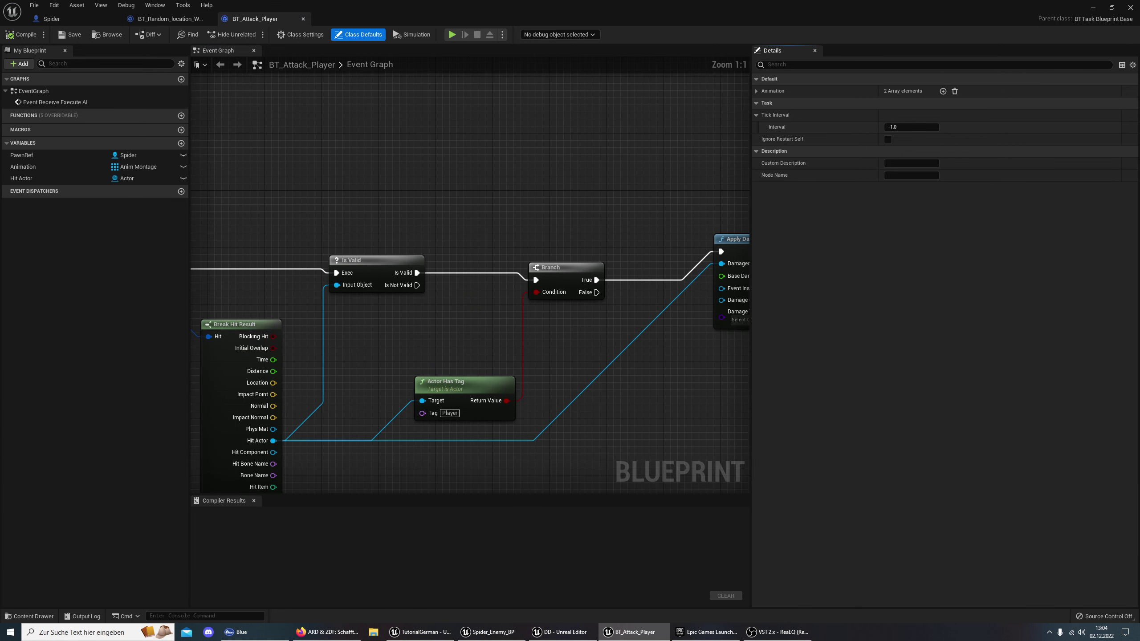
scroll(592, 195, "down", 7)
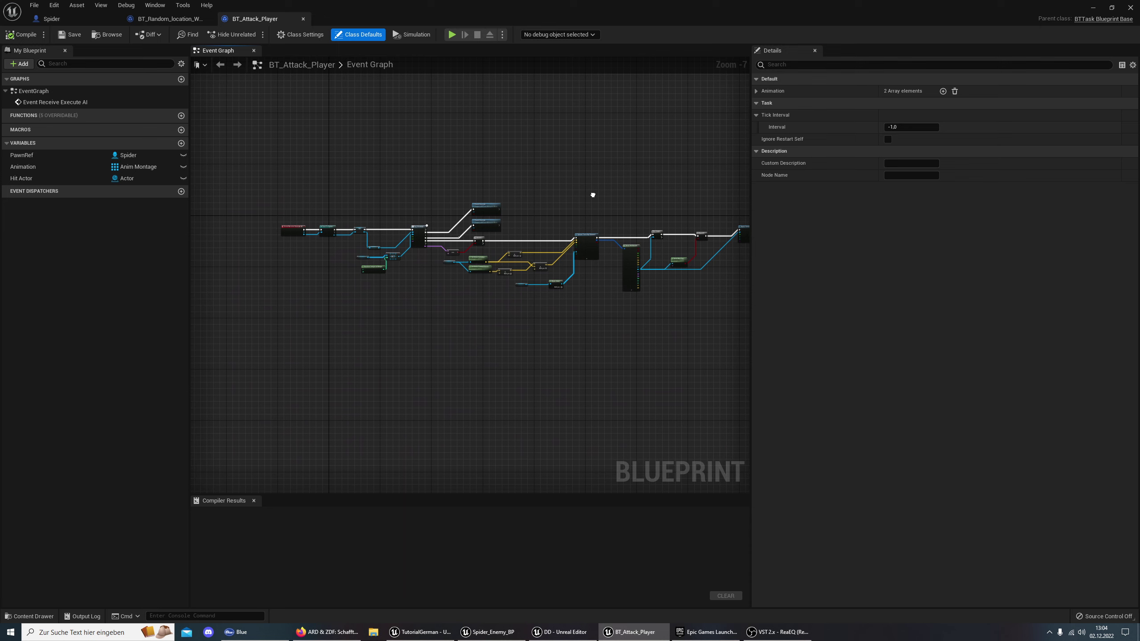
scroll(585, 197, "up", 4)
scroll(442, 272, "up", 2)
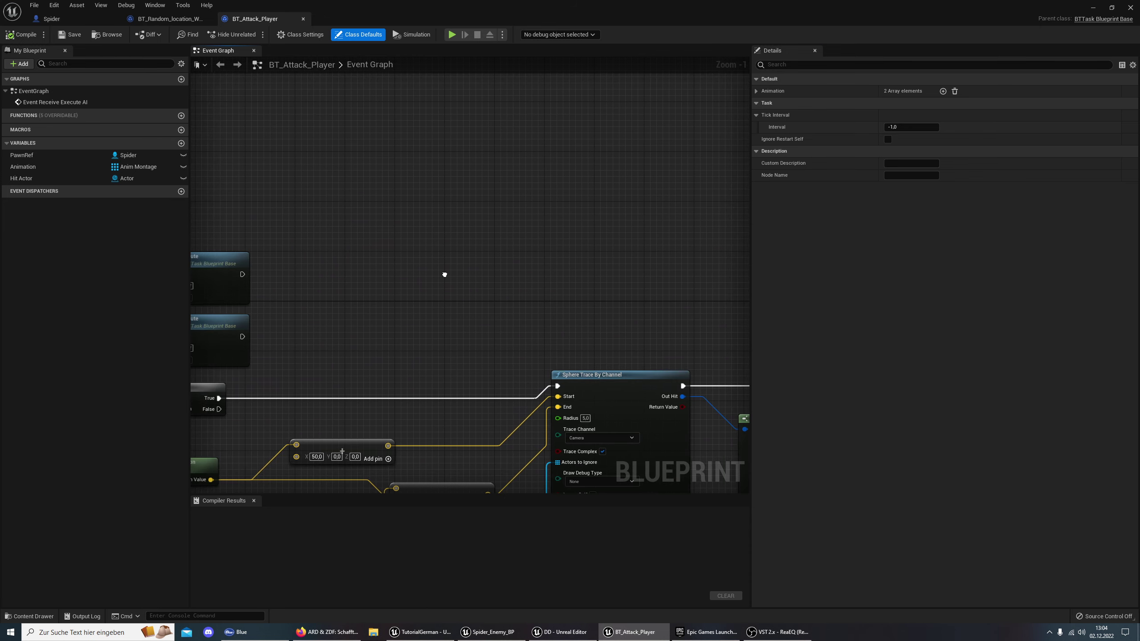
mouse_move(356, 343)
right_mouse_down()
mouse_move(359, 234)
mouse_move(770, 191)
mouse_move(382, 193)
right_mouse_up()
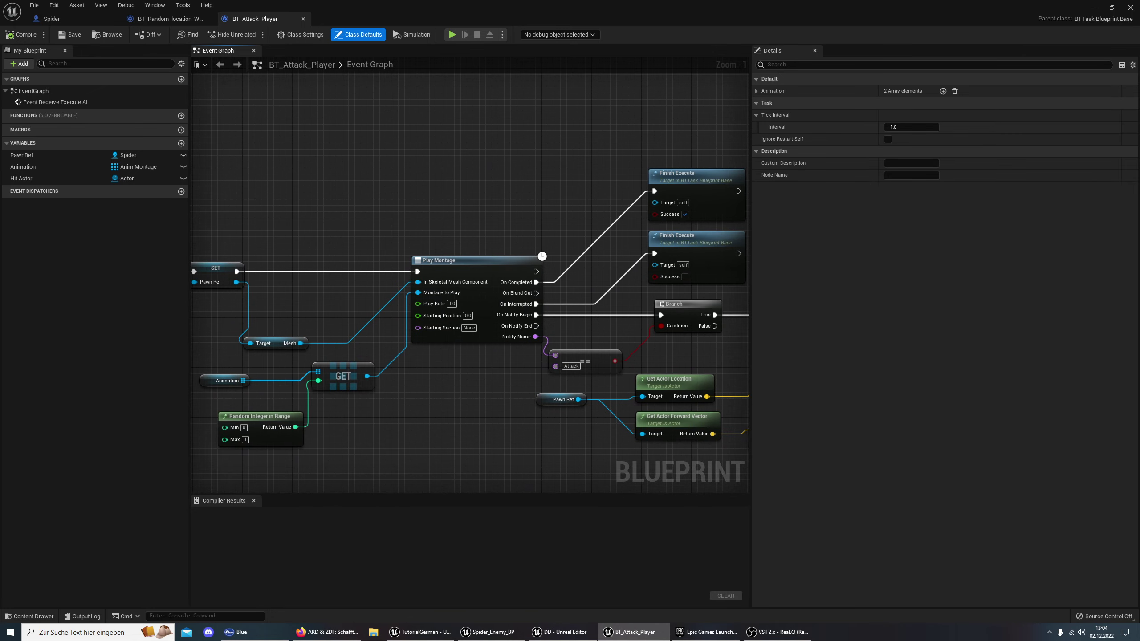
scroll(652, 185, "down", 4)
mouse_move(651, 184)
right_mouse_down()
mouse_move(525, 189)
mouse_move(712, 210)
right_mouse_up()
scroll(525, 189, "up", 2)
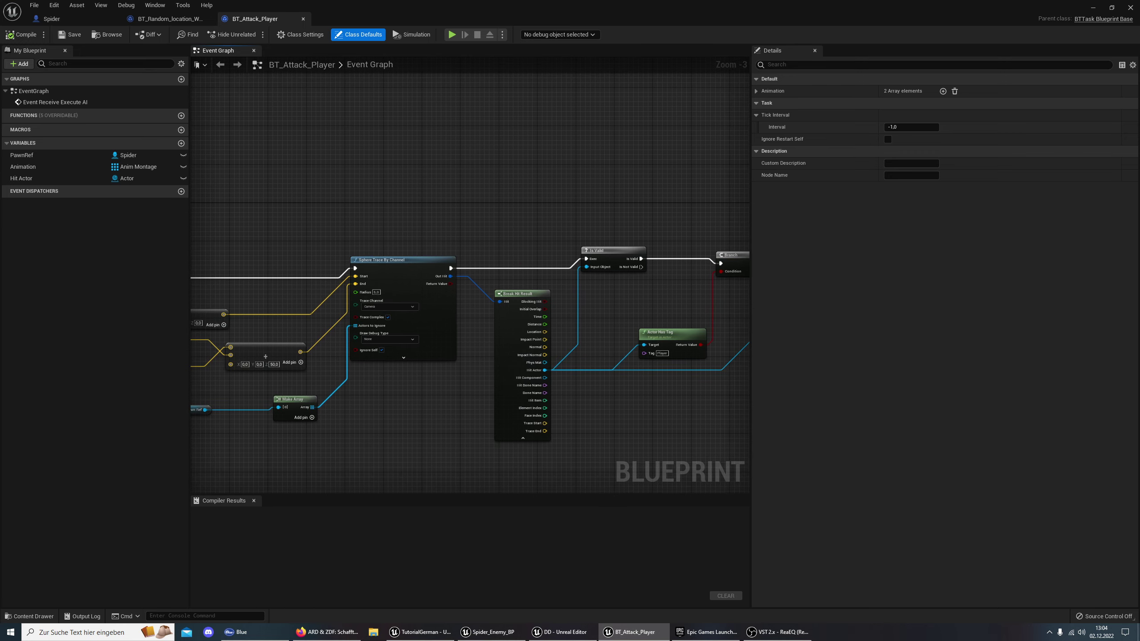
right_click_drag(499, 221, 620, 191)
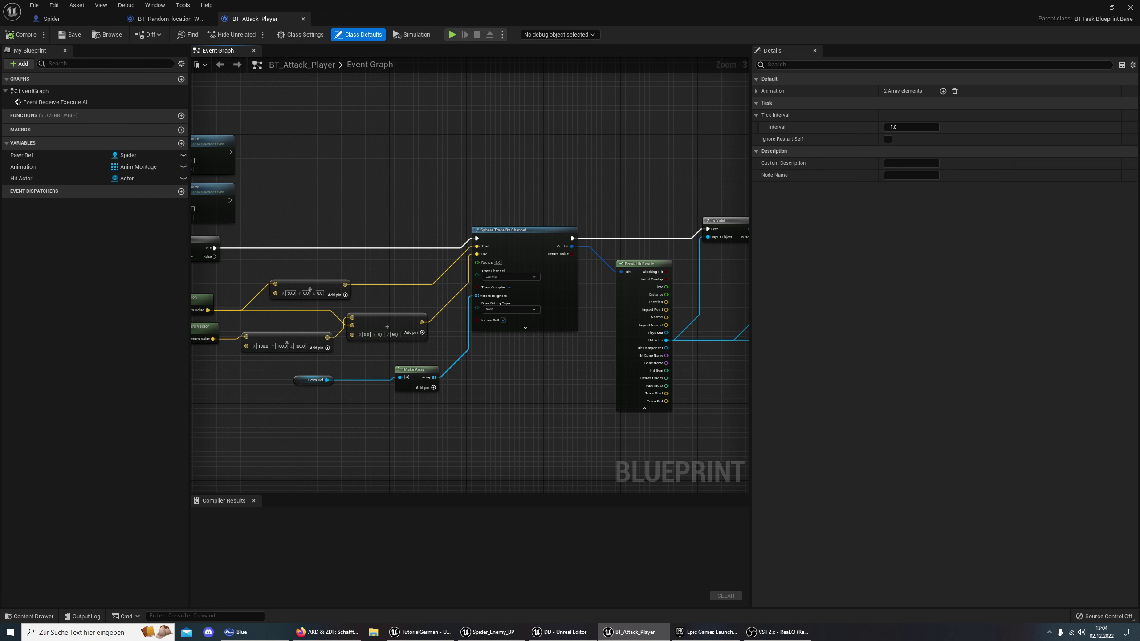
right_click_drag(639, 173, 483, 203)
scroll(483, 203, "down", 4)
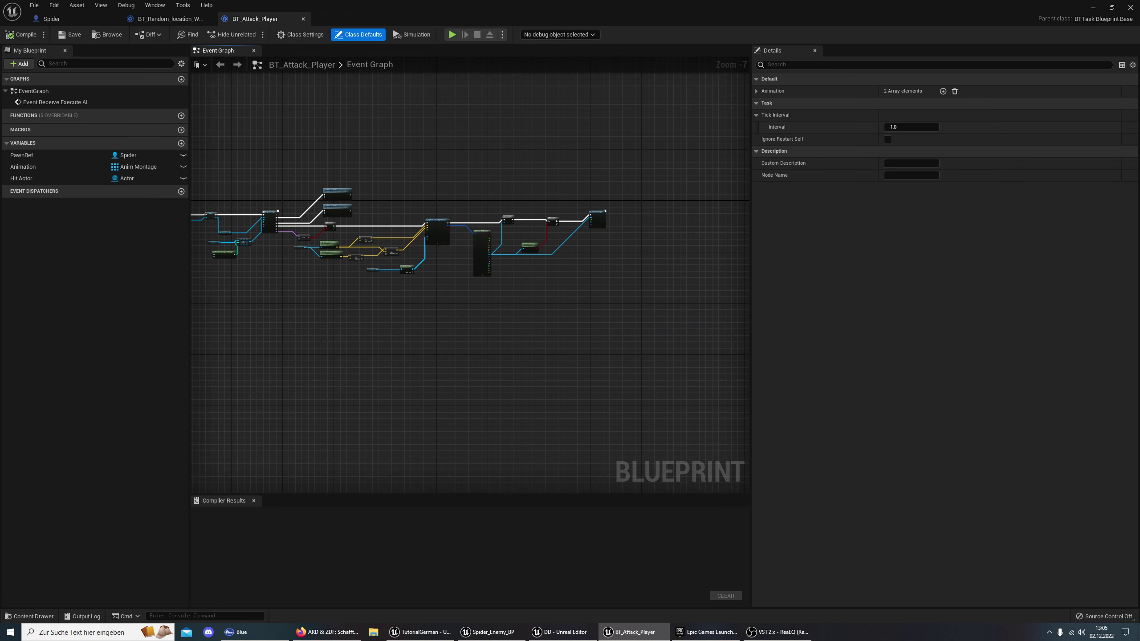
scroll(603, 211, "up", 3)
scroll(584, 218, "up", 2)
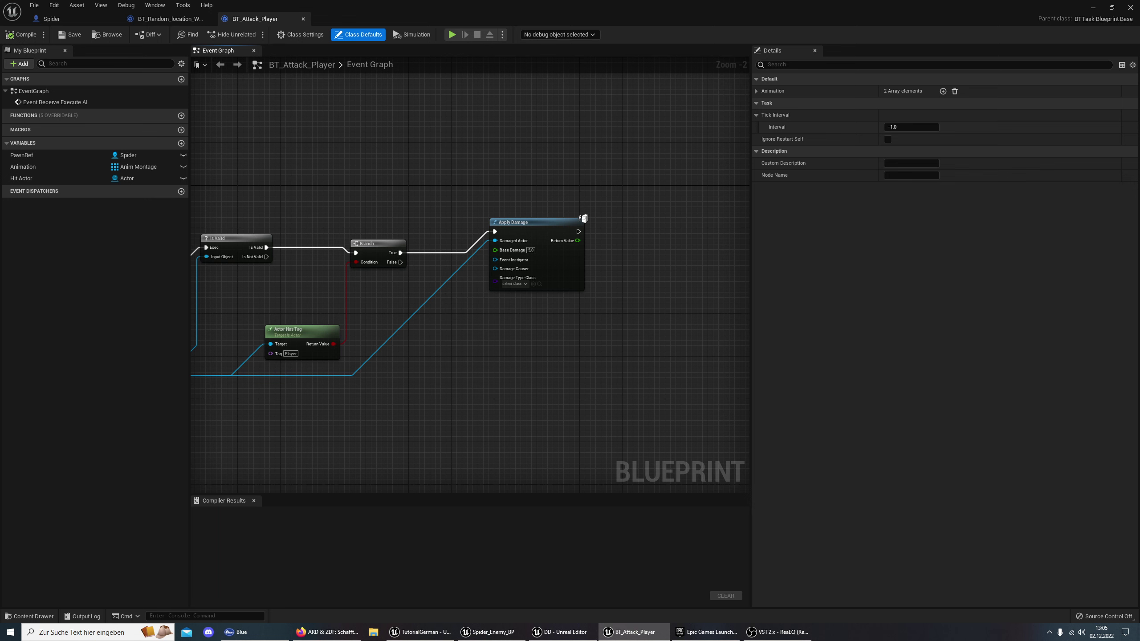
right_click_drag(584, 219, 910, 250)
scroll(584, 218, "down", 1)
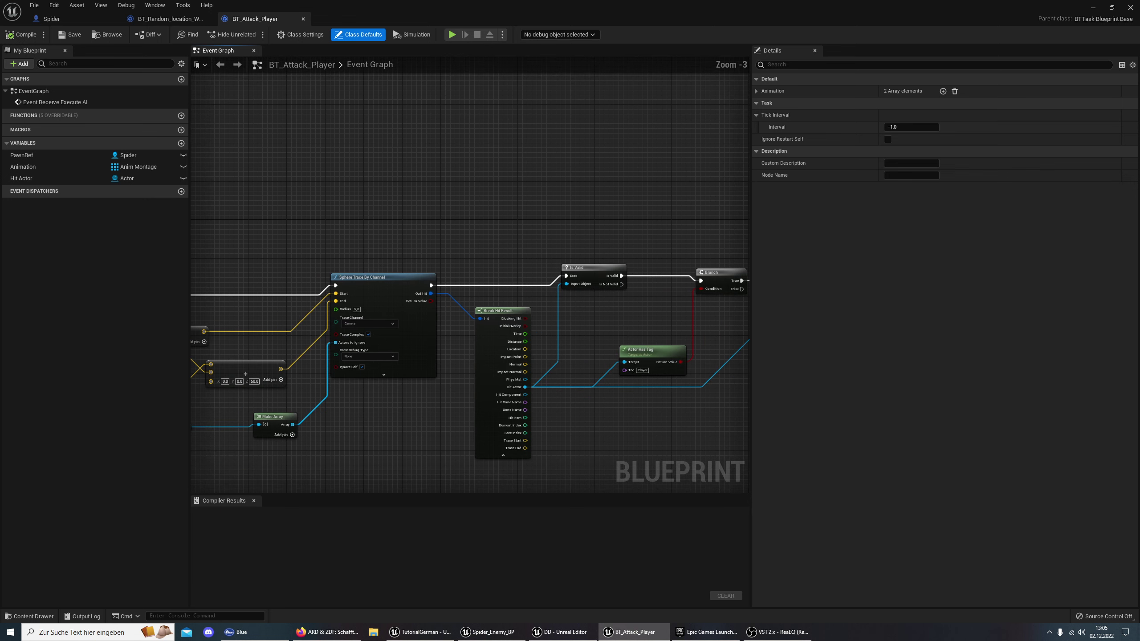